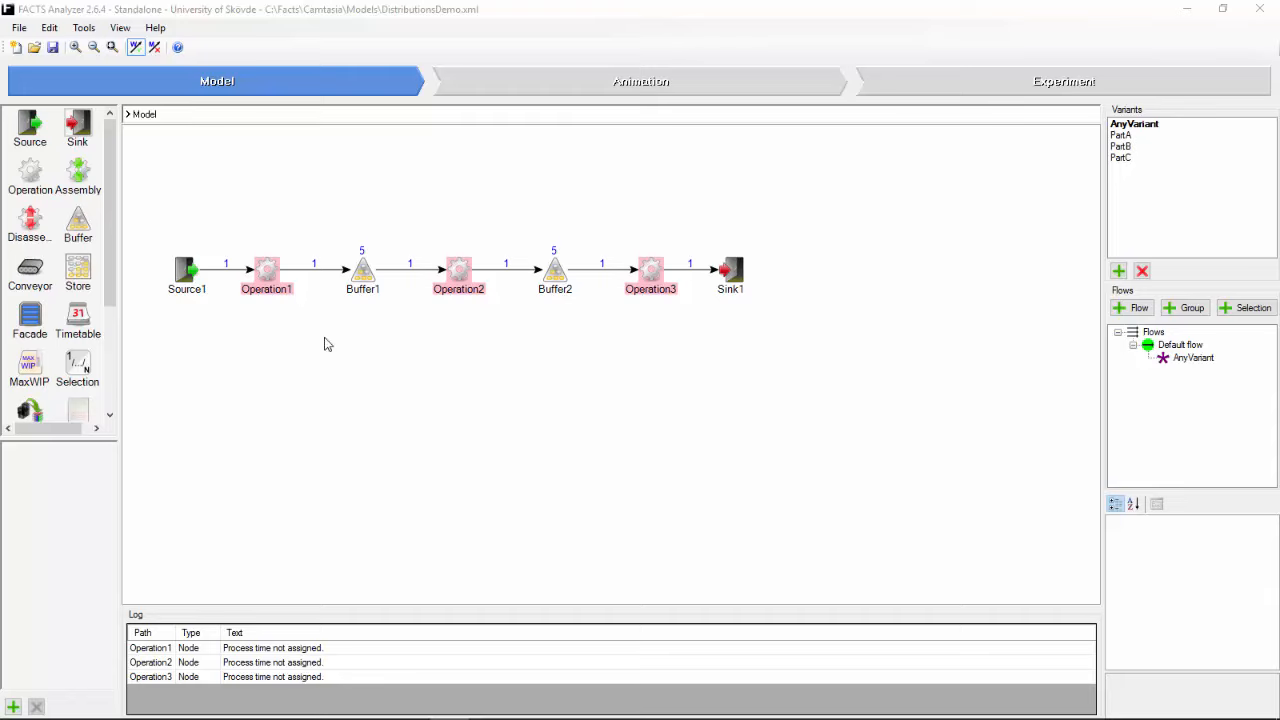
Step: Inspect the variant sequence and amounts in Source1's creation settings, and close the variants table
left_click(187, 272)
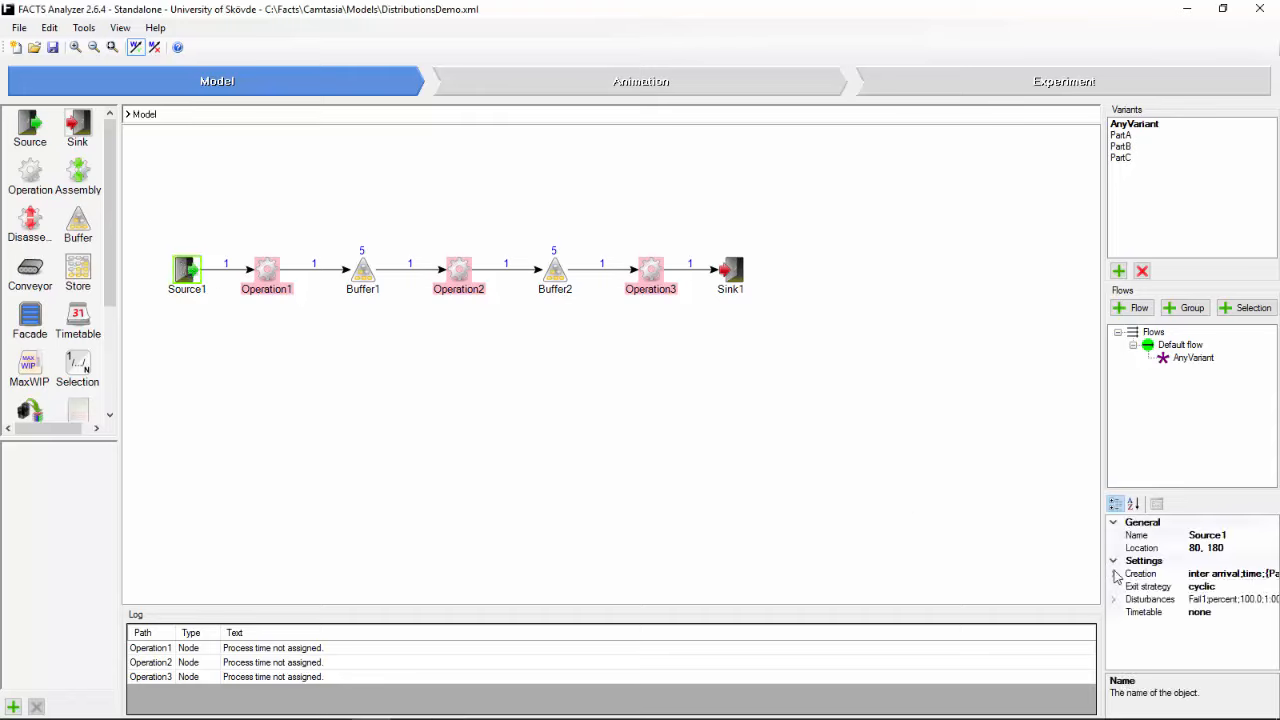
left_click(1114, 575)
left_click(1252, 611)
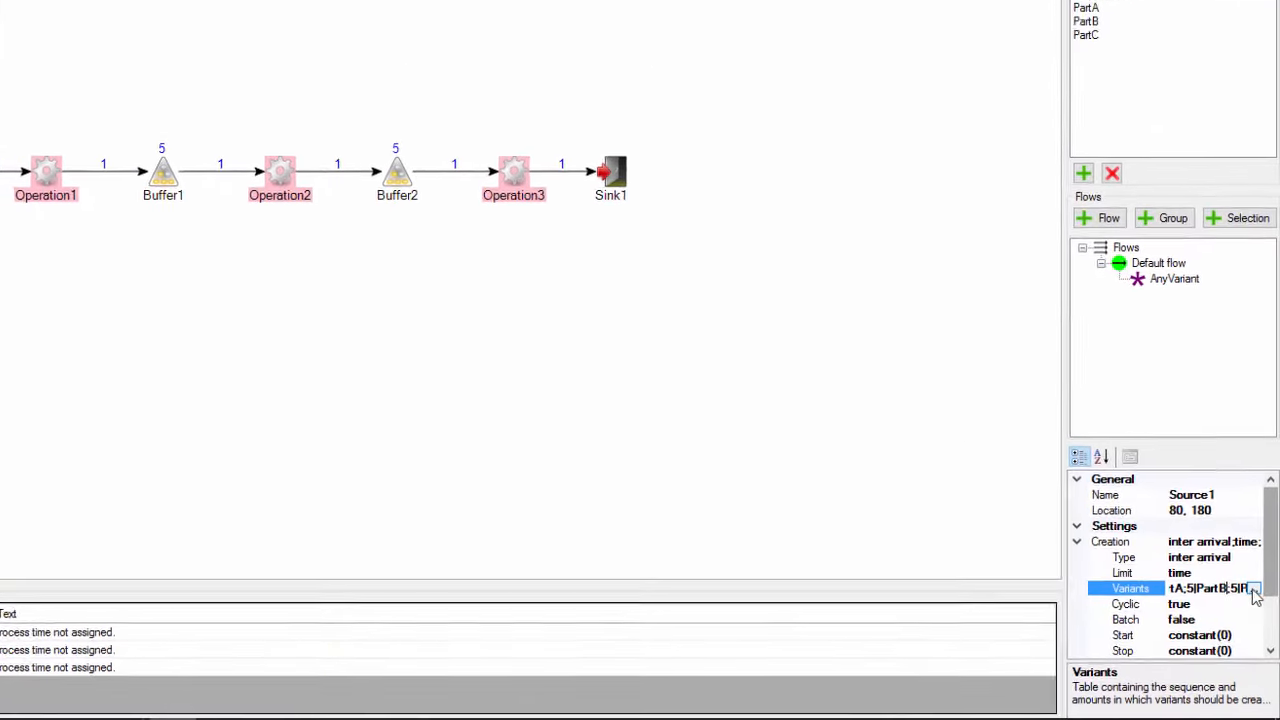
left_click(1253, 589)
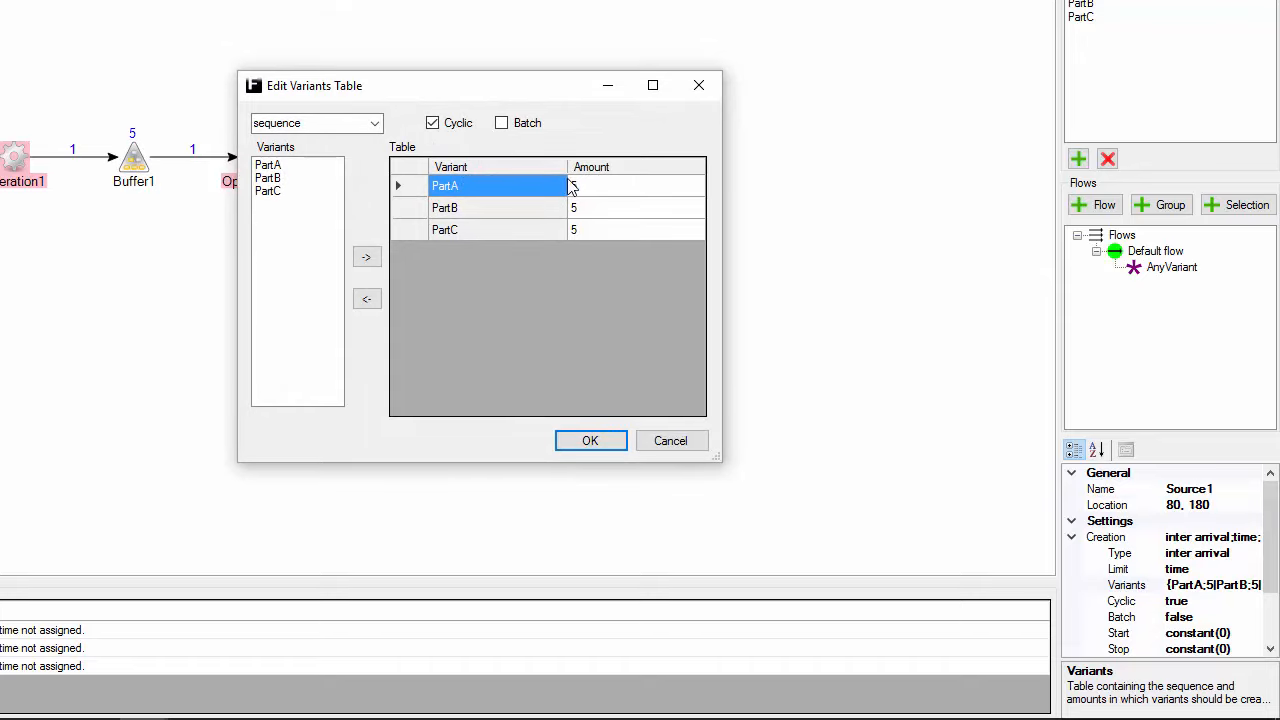
left_click(589, 442)
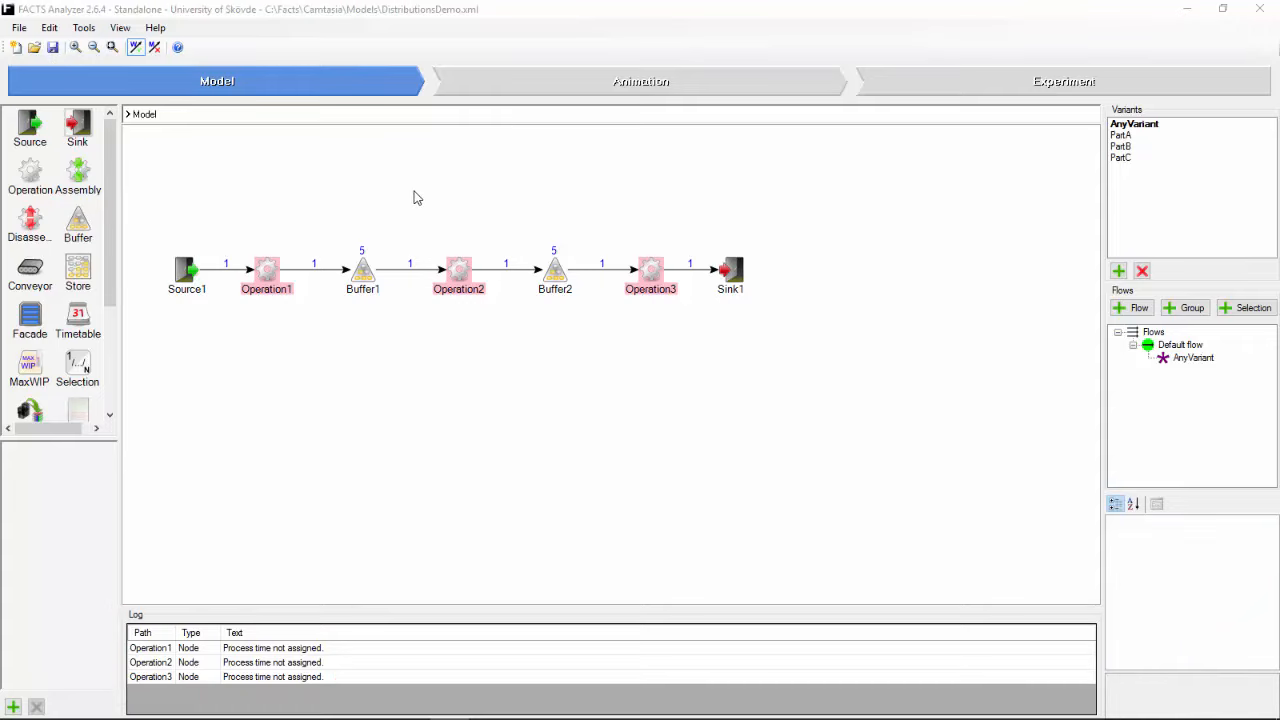
Step: Select all three operations together and set both their process time and setup time to 60 seconds (1:00)
left_click(268, 268)
right_click(268, 268)
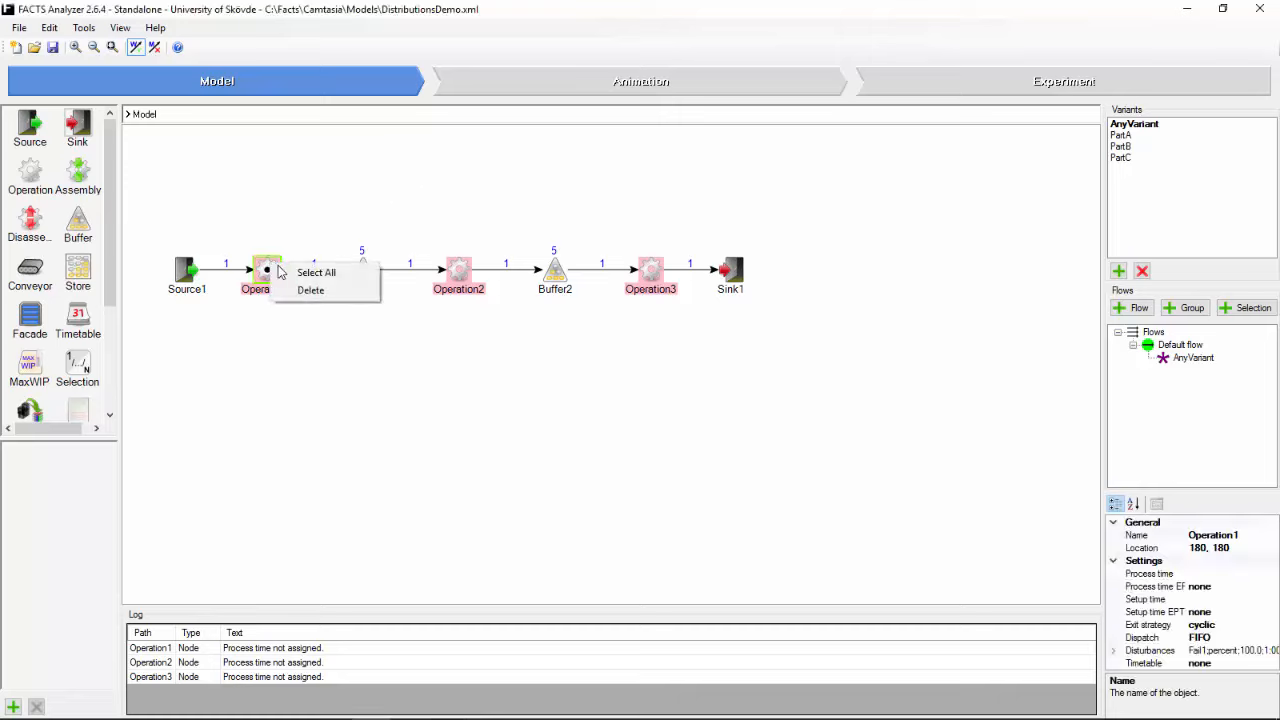
left_click(300, 270)
left_click(1196, 573)
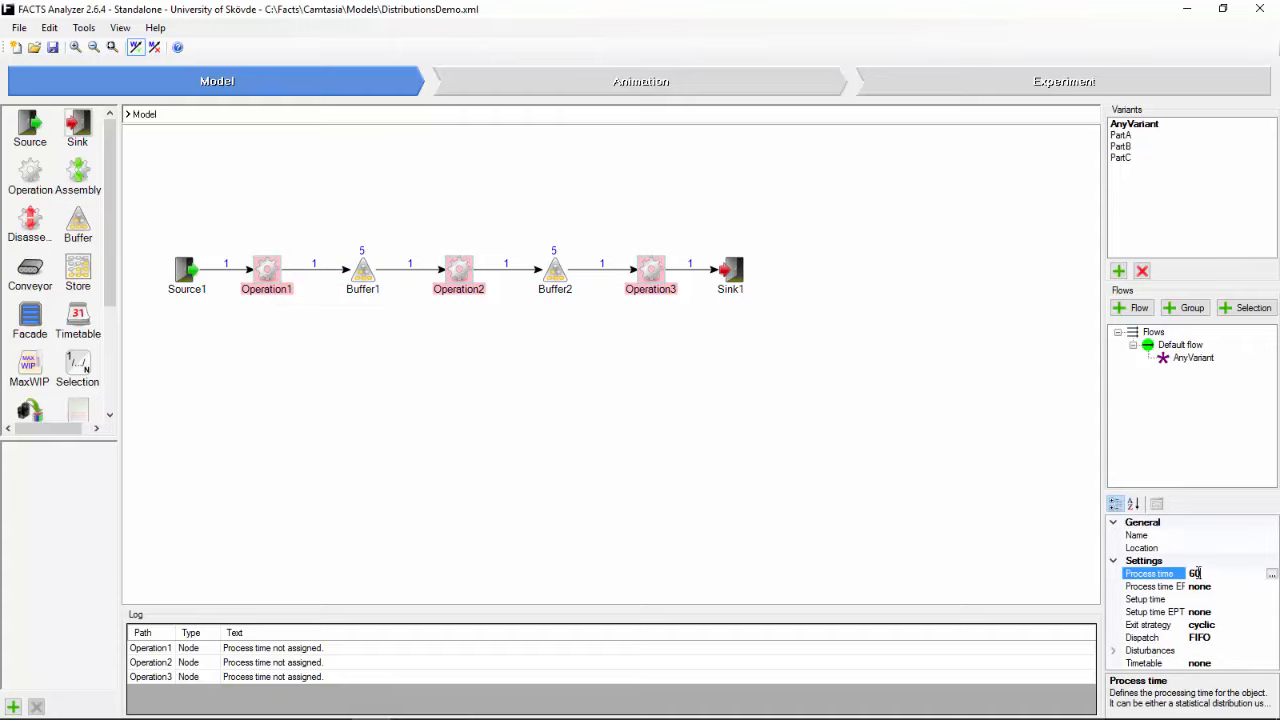
type("60")
key("Return")
left_click(1218, 598)
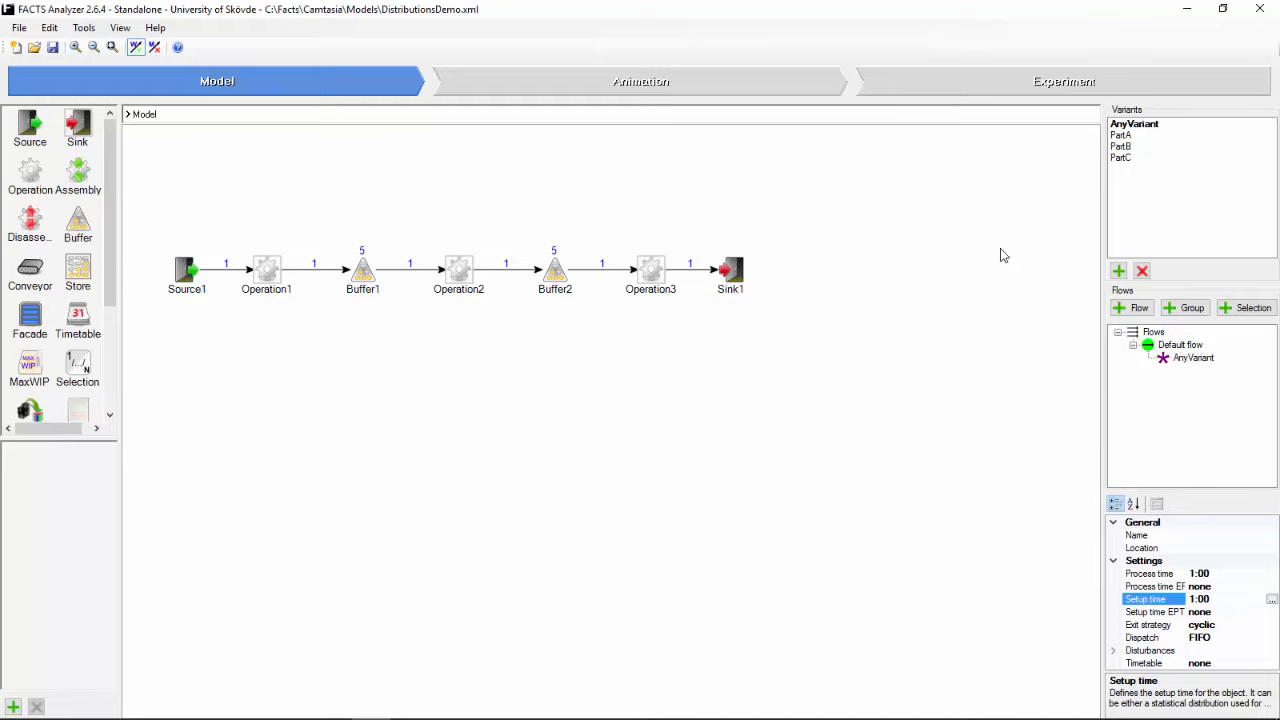
Step: Run a simulation experiment on the model and review its output values across all replications
left_click(981, 89)
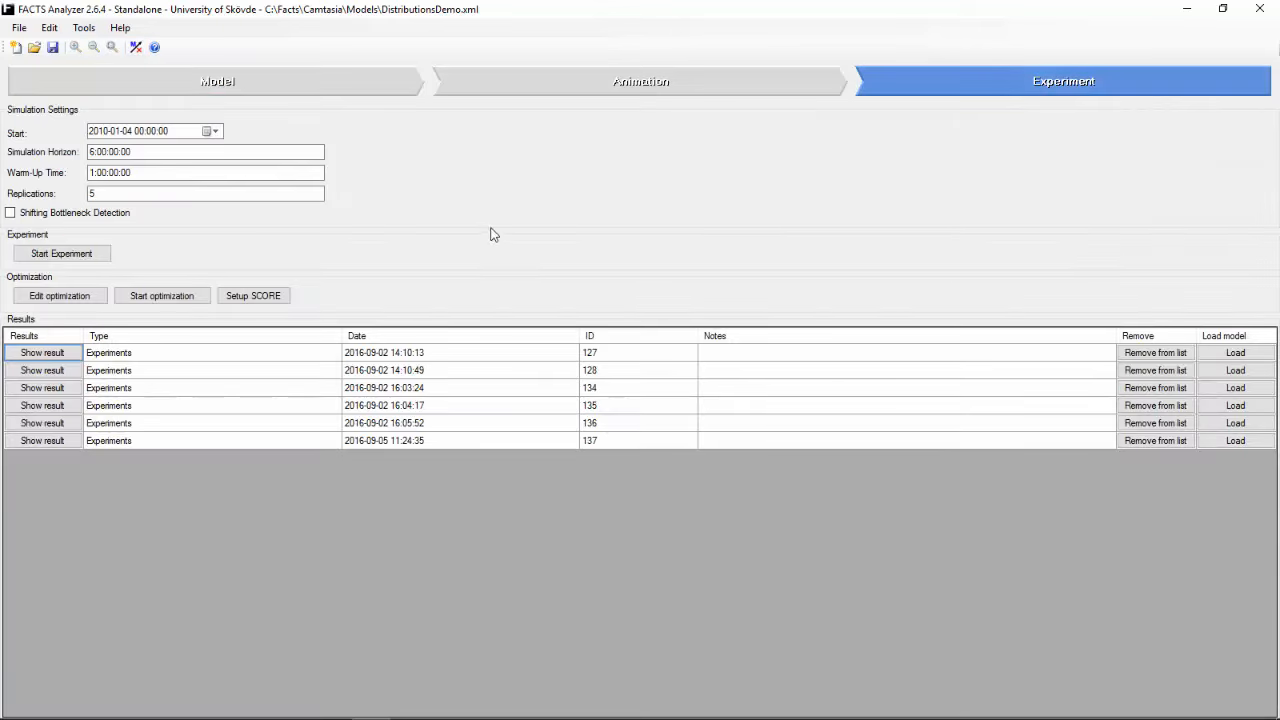
left_click(100, 253)
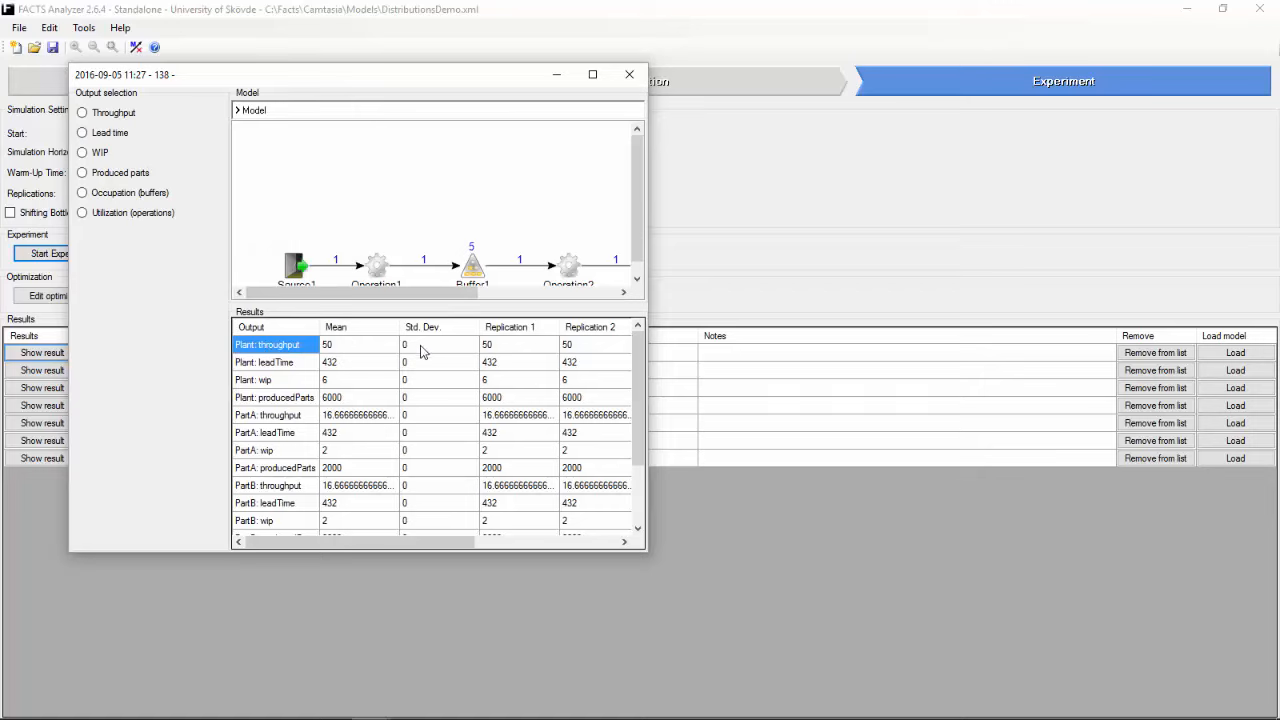
left_click_drag(426, 542, 574, 551)
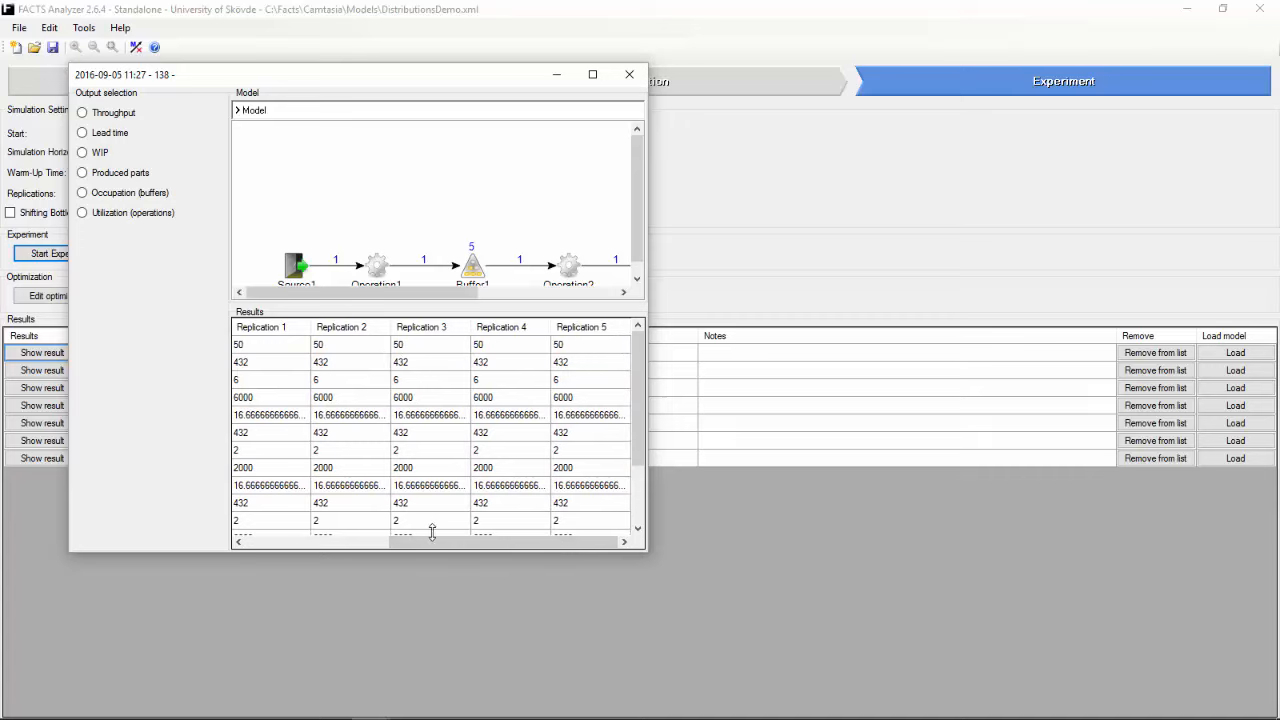
left_click_drag(440, 549, 275, 549)
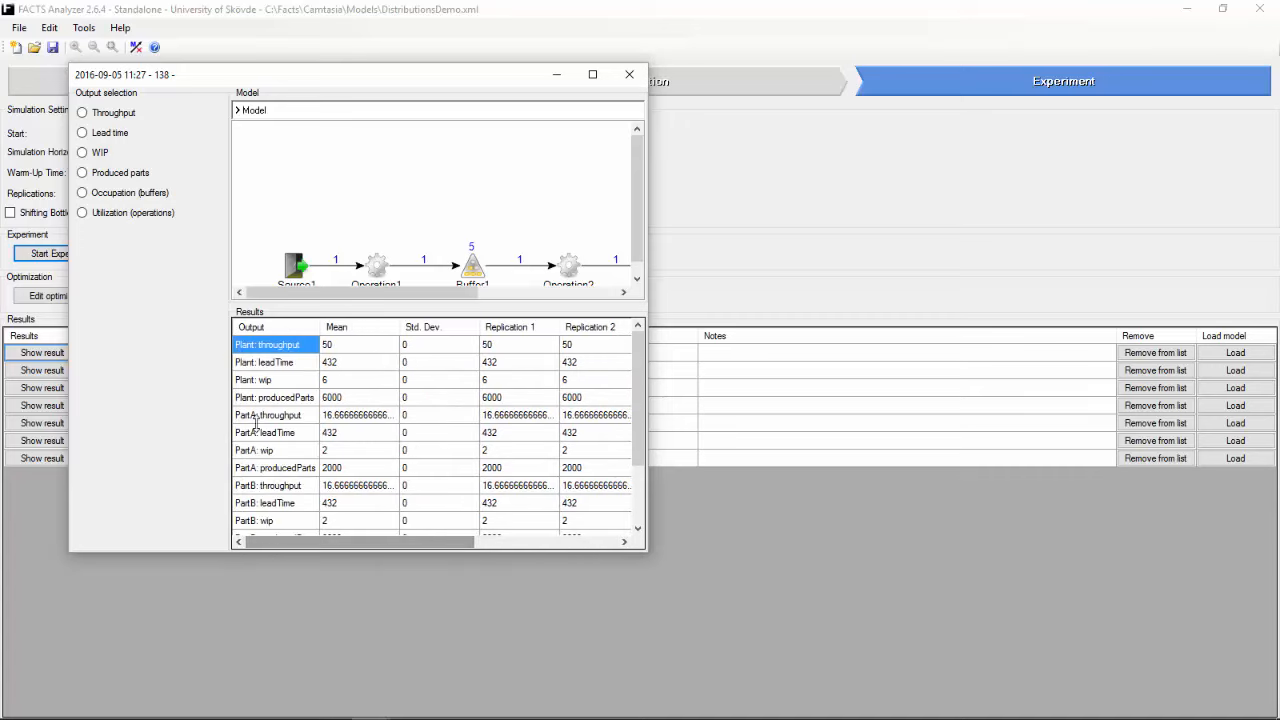
Step: Show the operations' utilization chart, check the working and setup portions for Operation2, and close the results
left_click(103, 214)
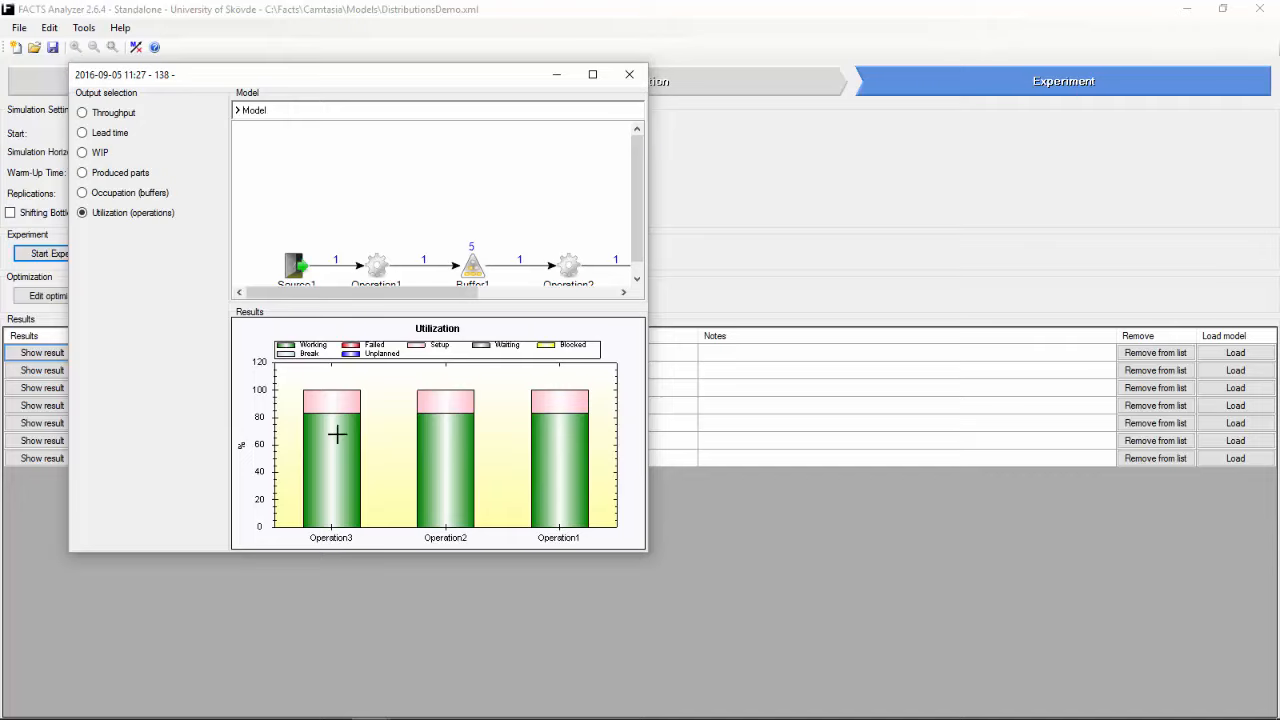
mouse_move(468, 450)
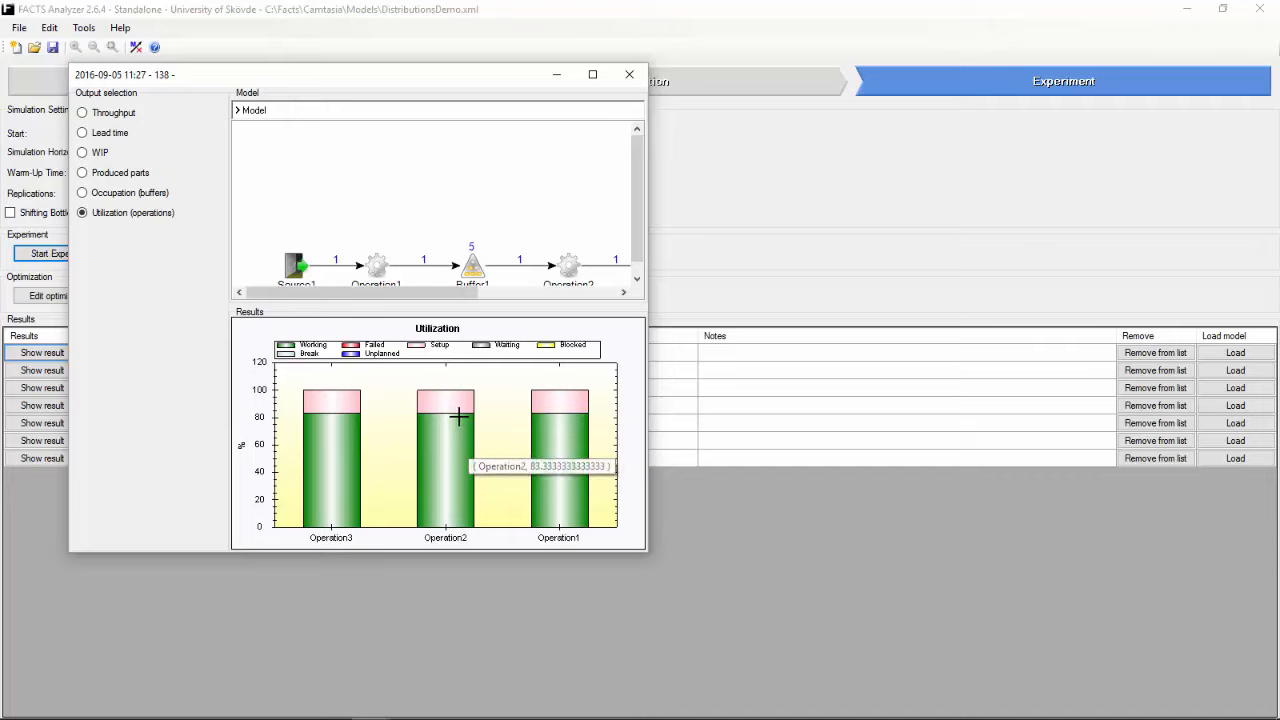
mouse_move(458, 399)
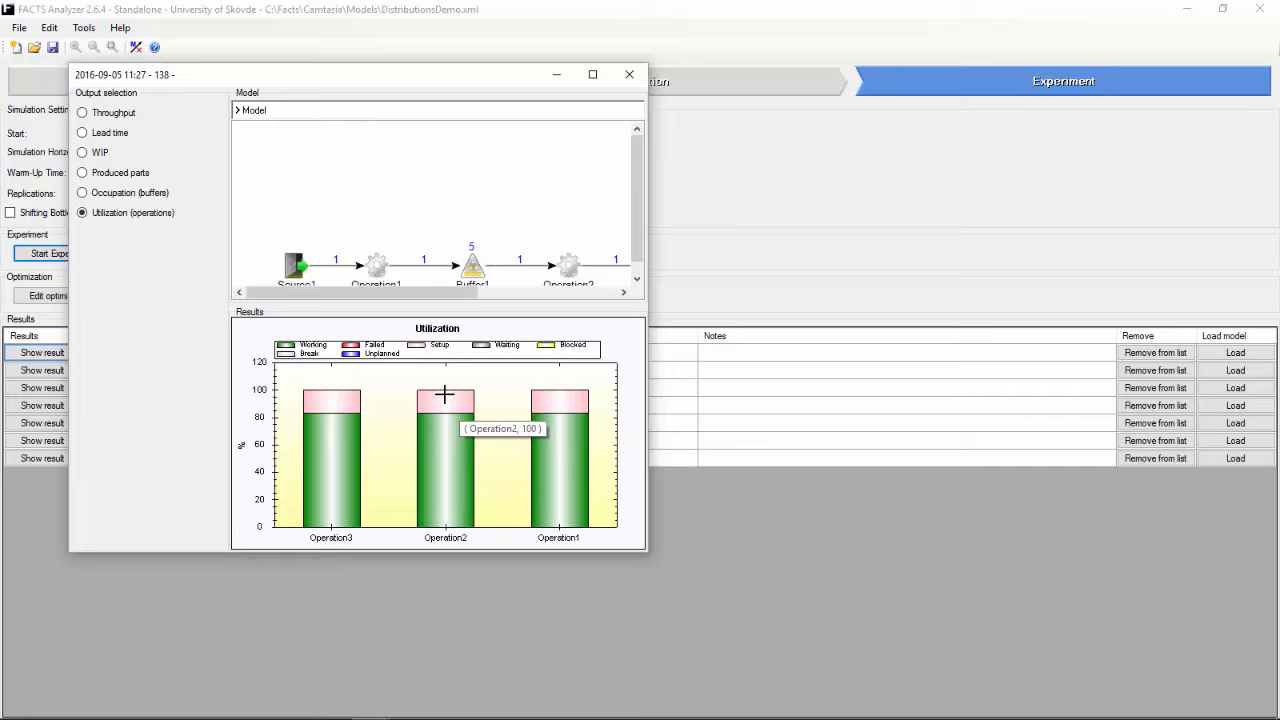
left_click(629, 74)
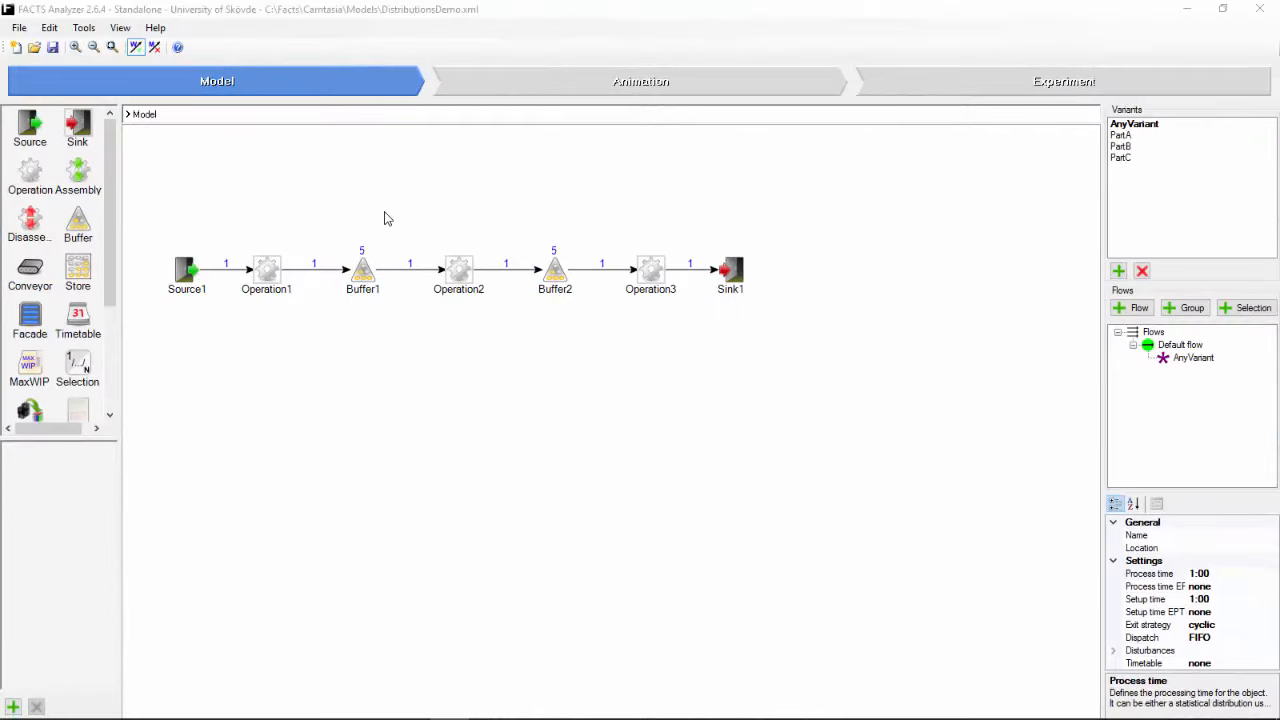
Step: Set the process time of all three operations to a normal distribution with mean 1:00 and sigma 10
right_click(268, 265)
left_click(292, 276)
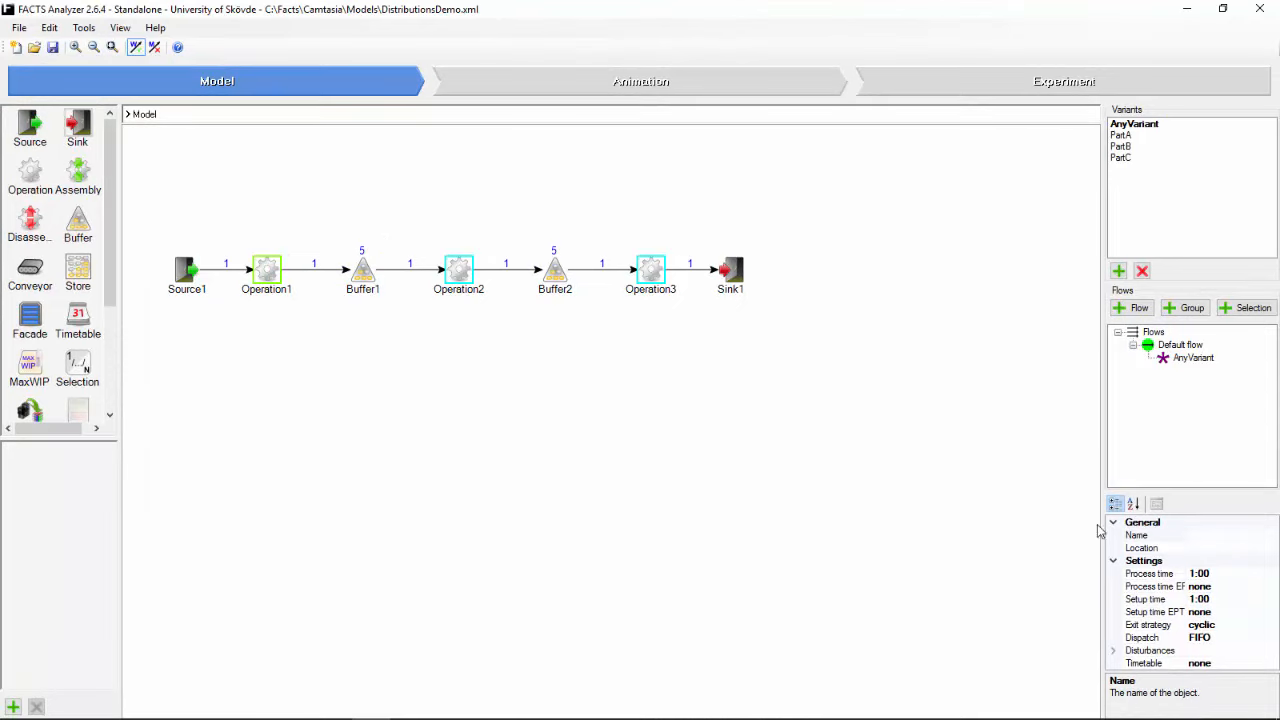
left_click(1242, 569)
left_click(1271, 573)
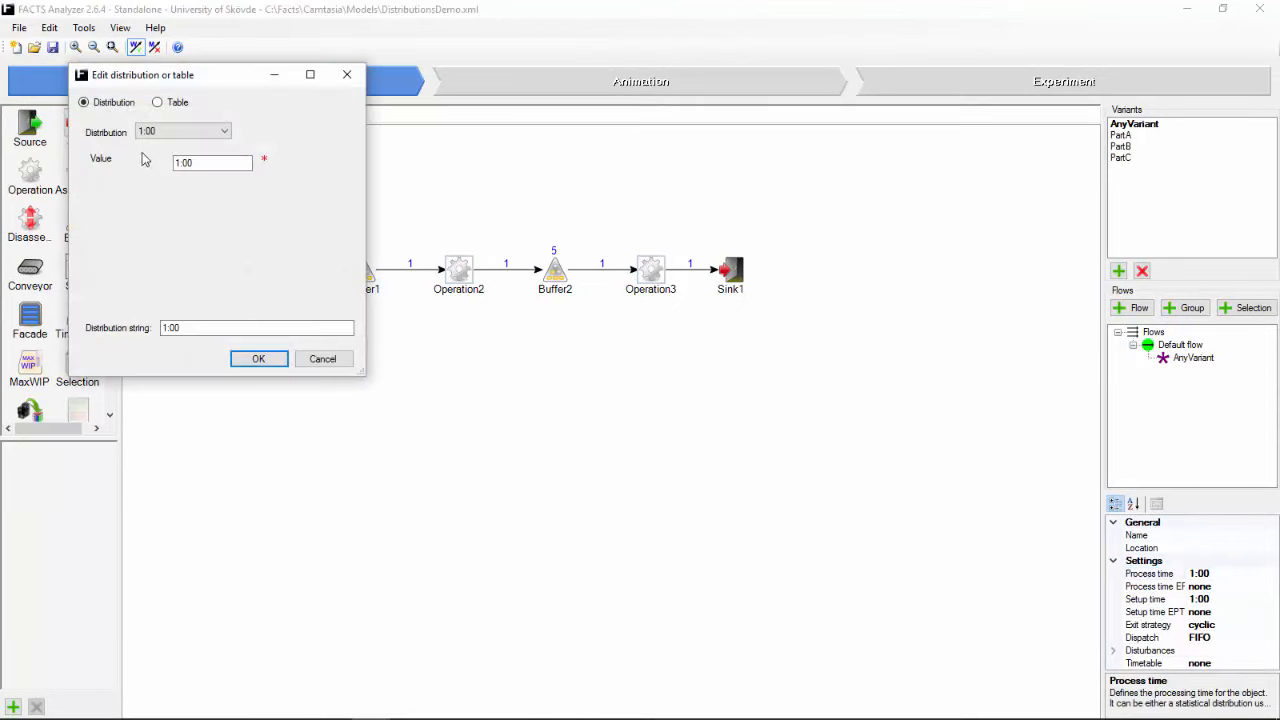
left_click(222, 132)
left_click(207, 189)
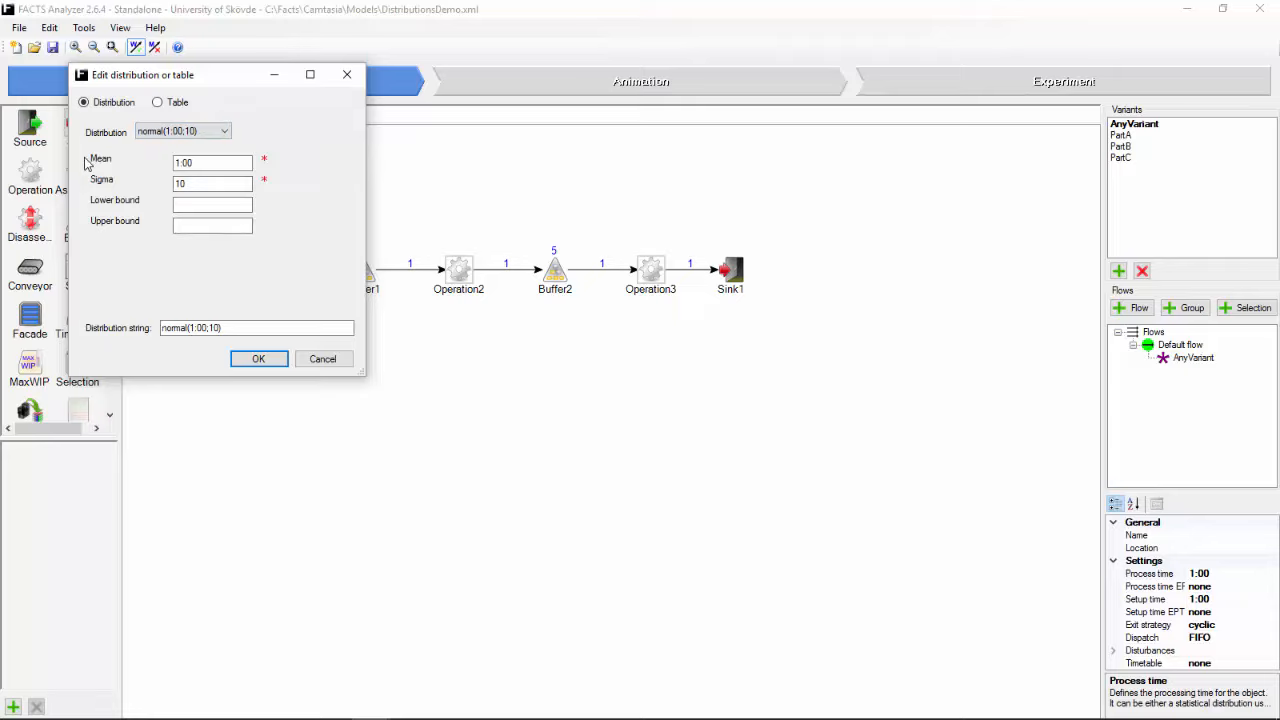
left_click(197, 184)
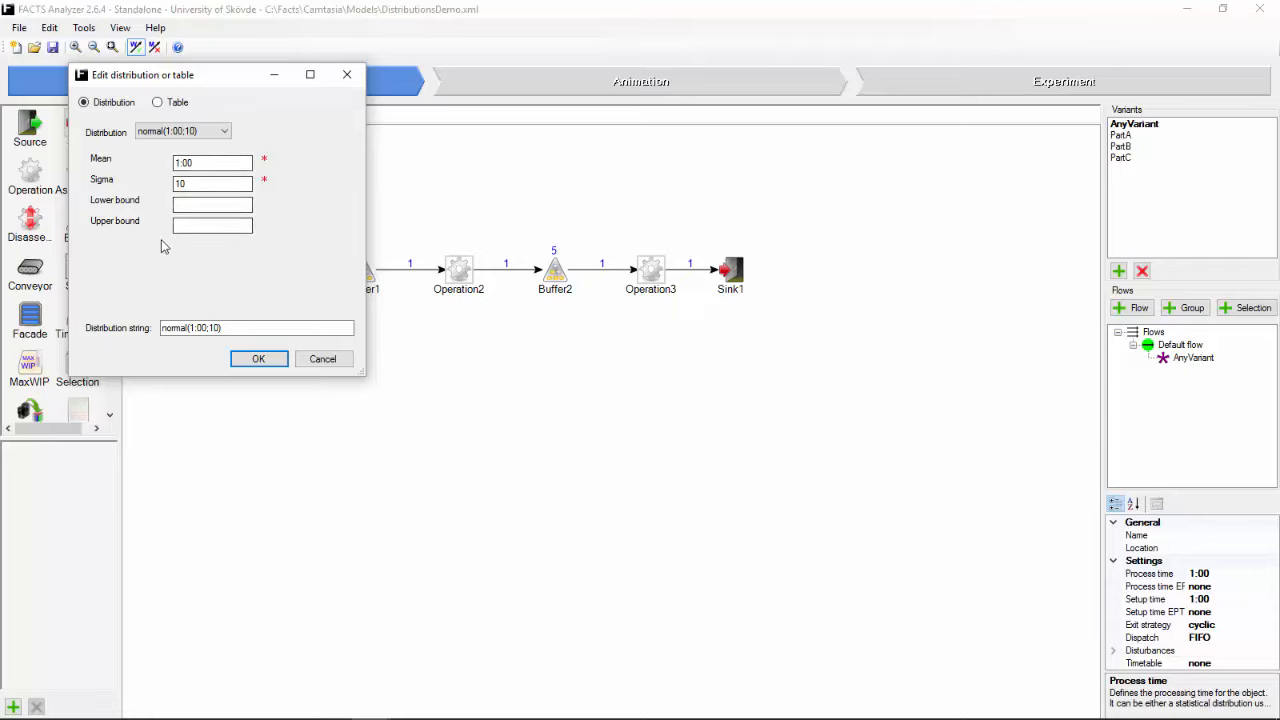
left_click(256, 360)
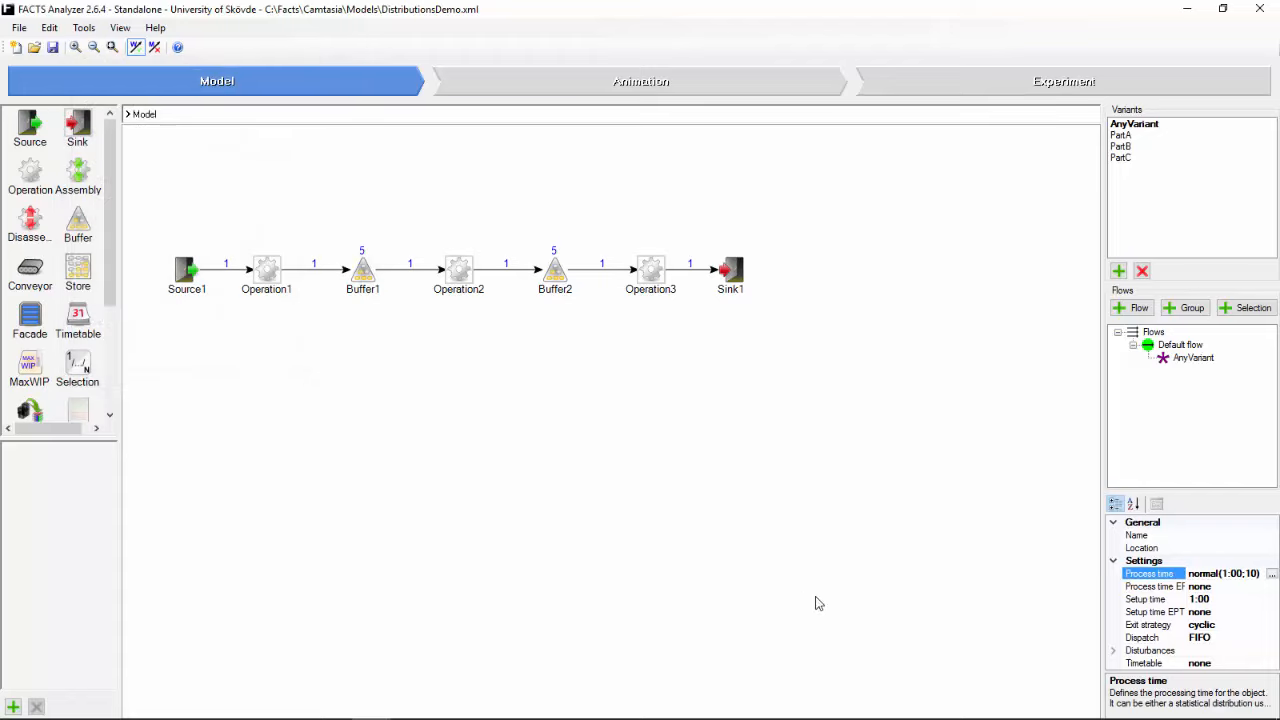
Step: Set the setup time of the selected operations to an exponential distribution with mean 1:00
left_click(1250, 600)
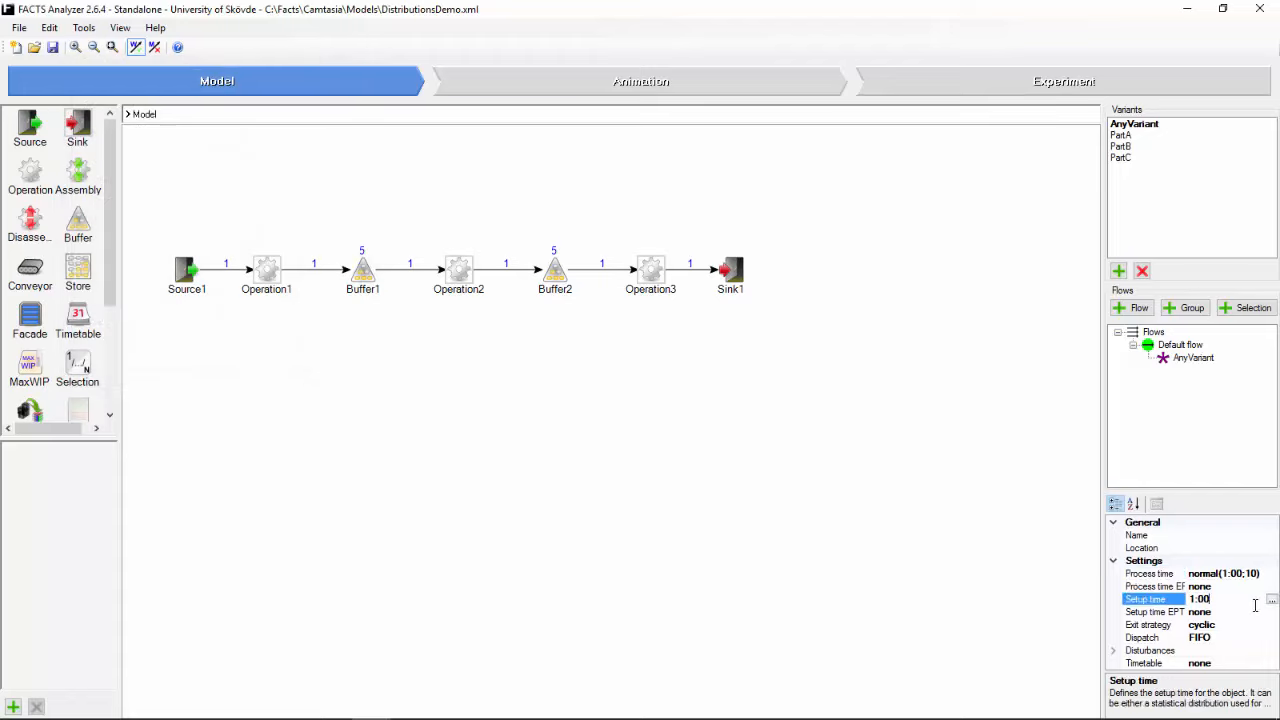
left_click(1272, 599)
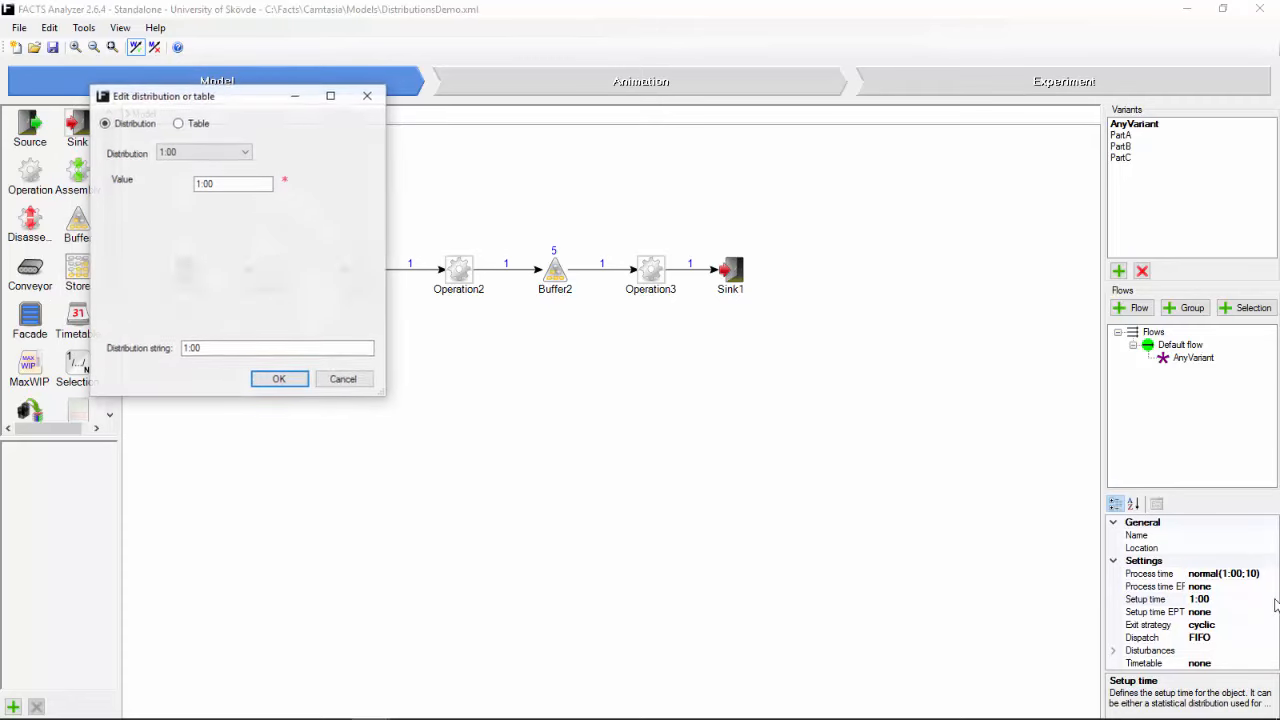
left_click(245, 153)
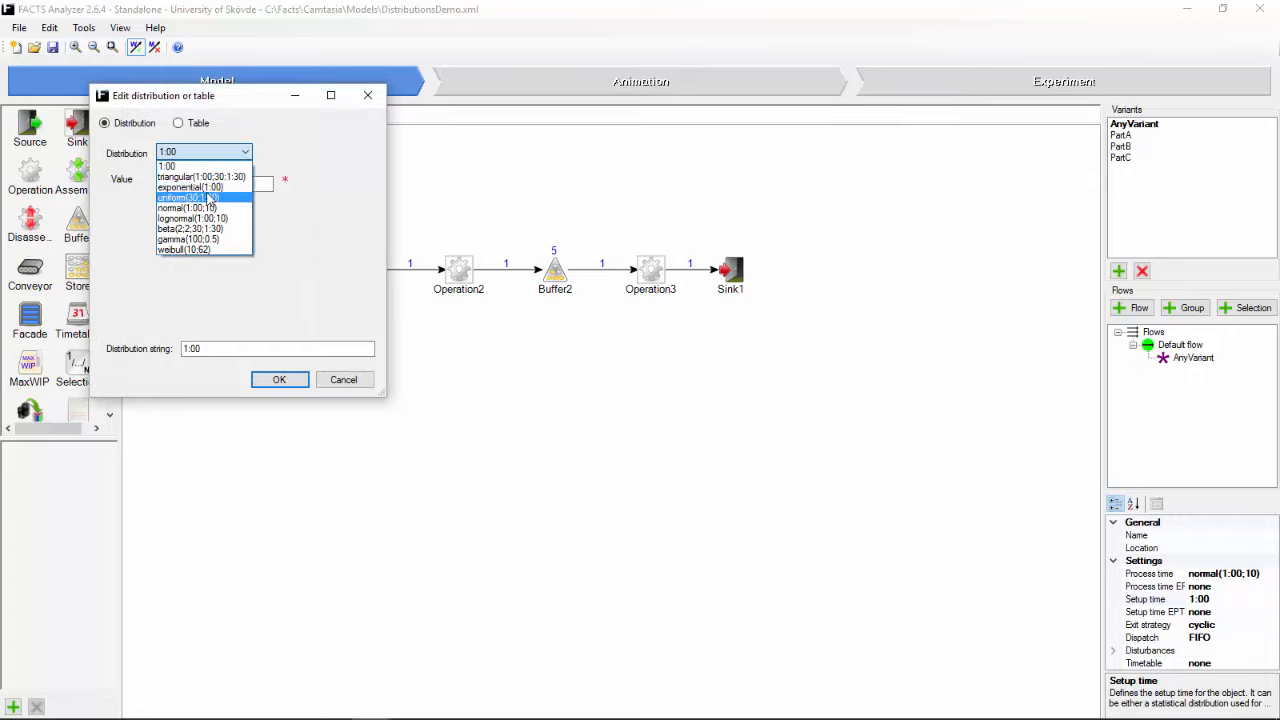
left_click(205, 188)
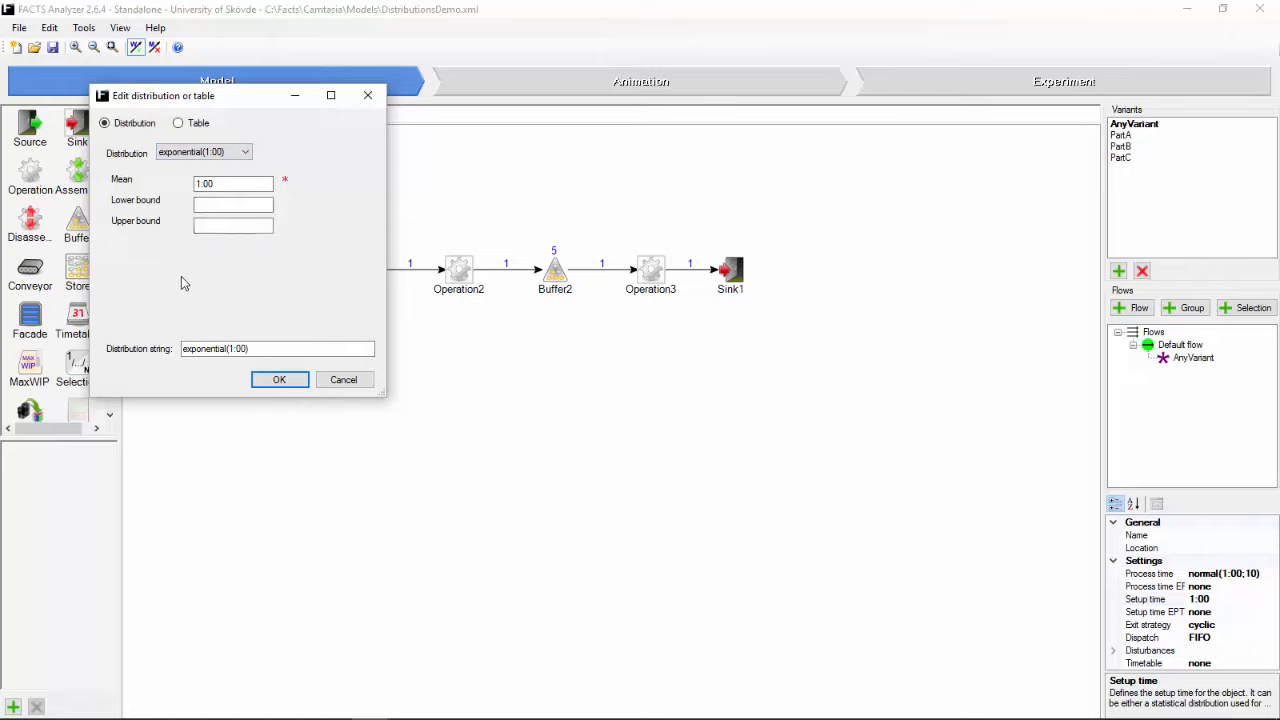
left_click(276, 382)
Step: Run the experiment again with the distributed times and compare the results of the individual replications
left_click(1111, 88)
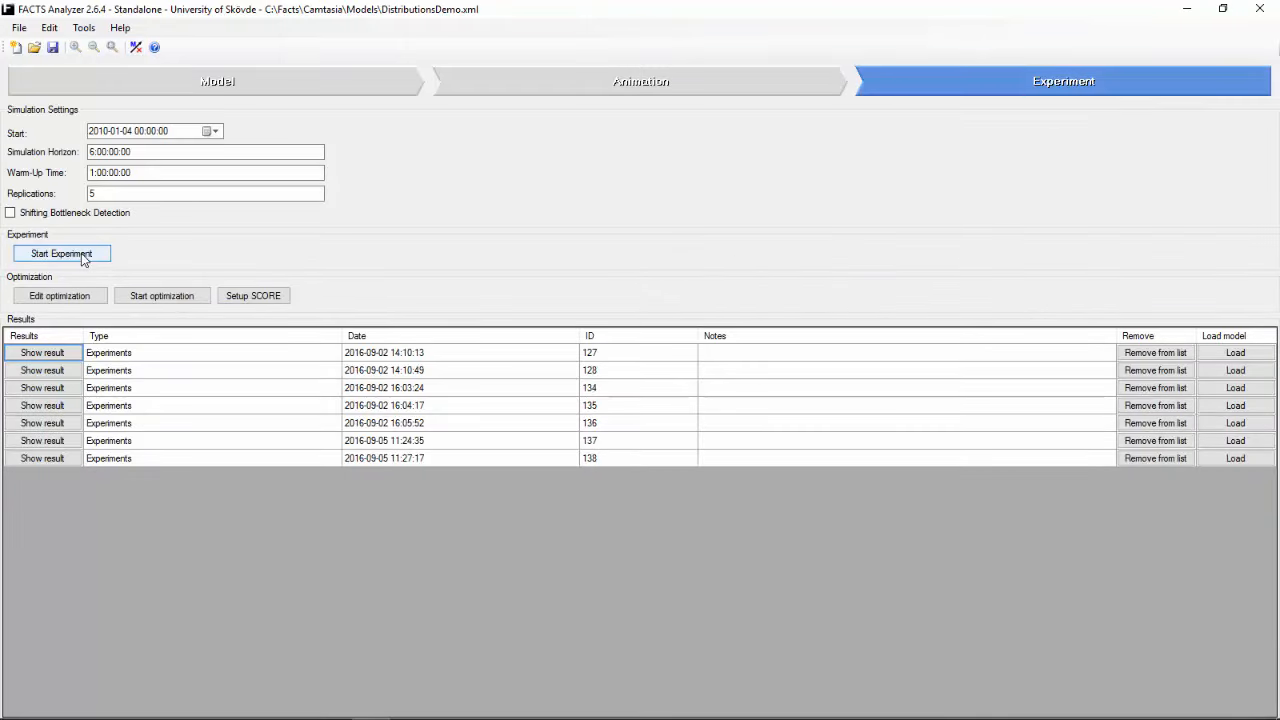
left_click(83, 256)
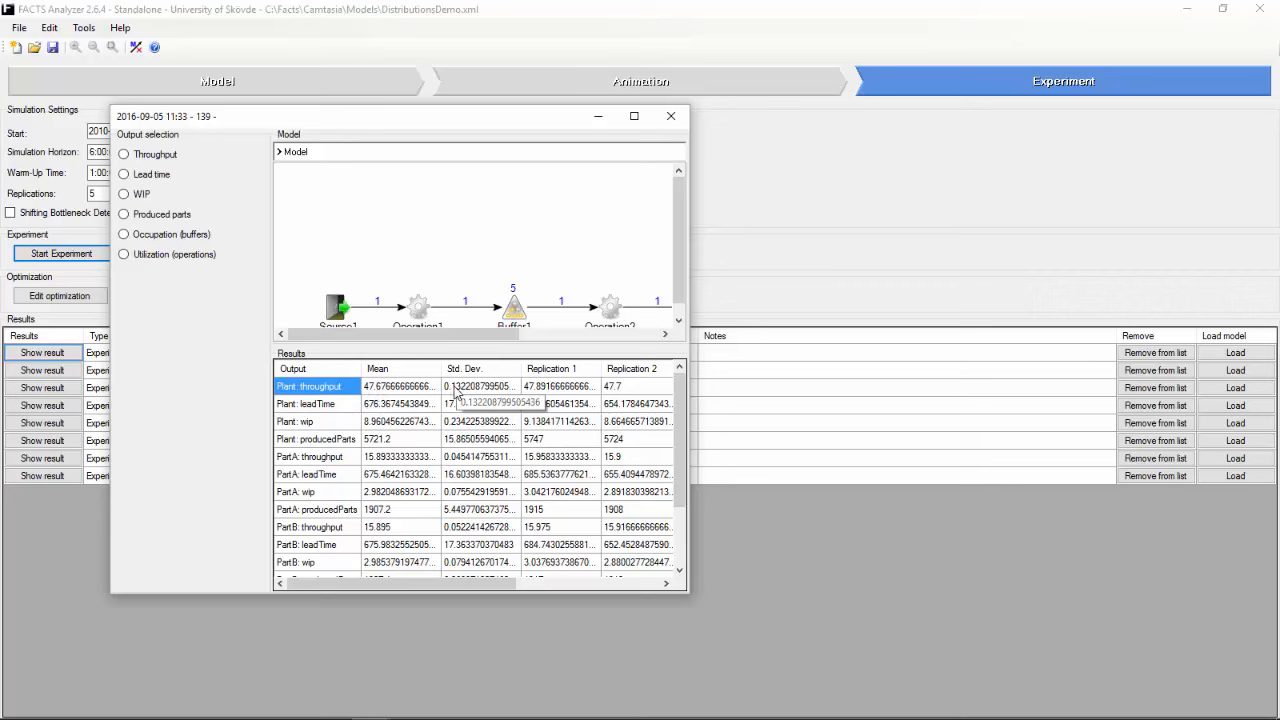
left_click_drag(463, 583, 620, 606)
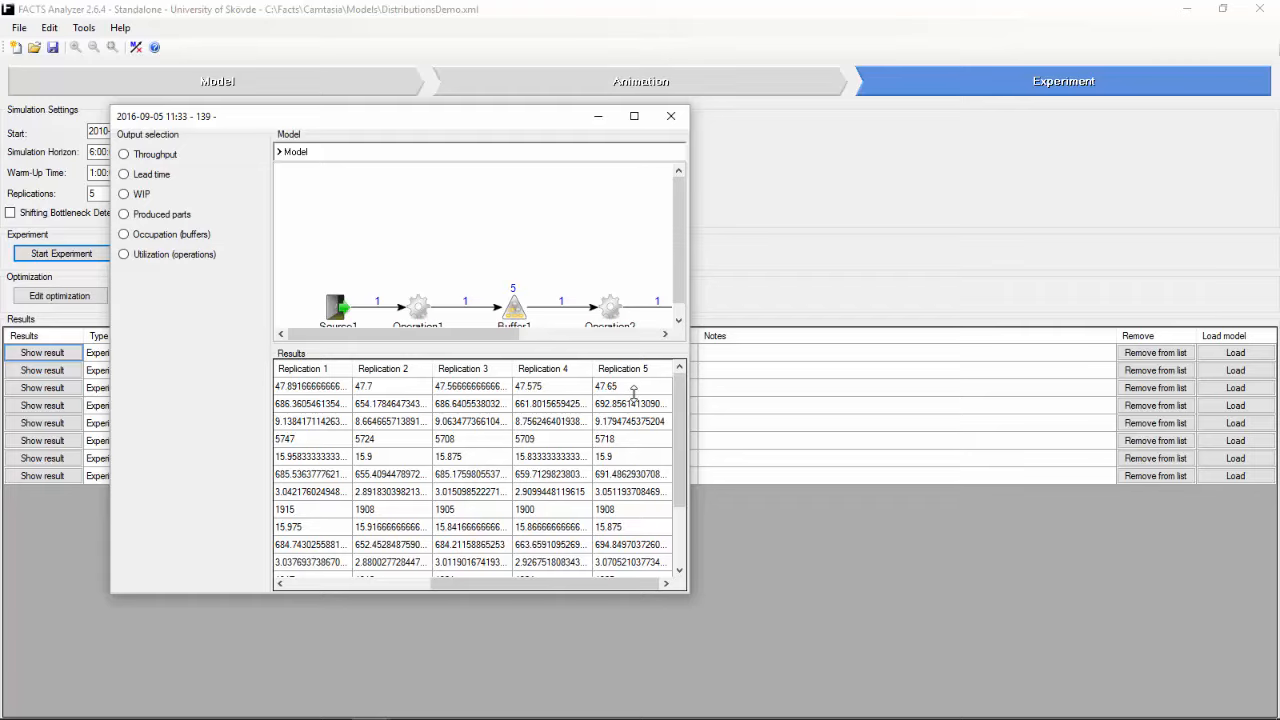
Step: Show the operations' utilization chart for the new experiment and examine the working, waiting and blocked portions
left_click(152, 257)
mouse_move(385, 509)
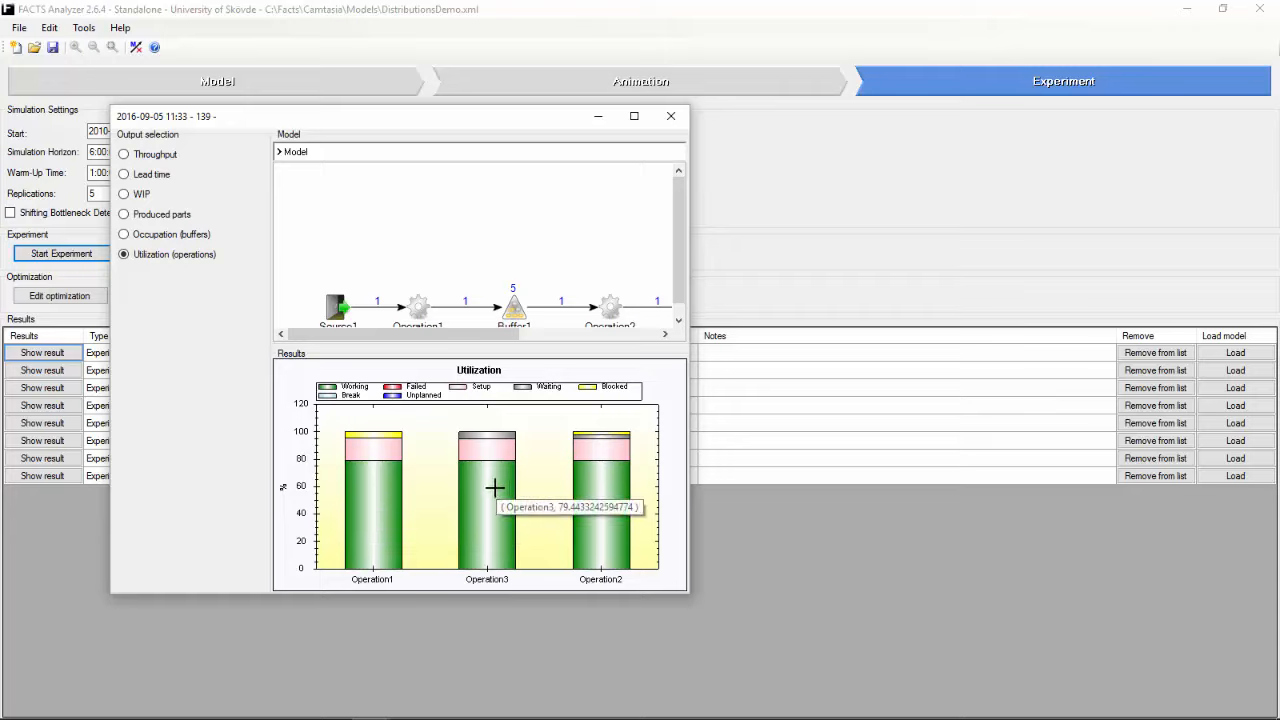
mouse_move(594, 488)
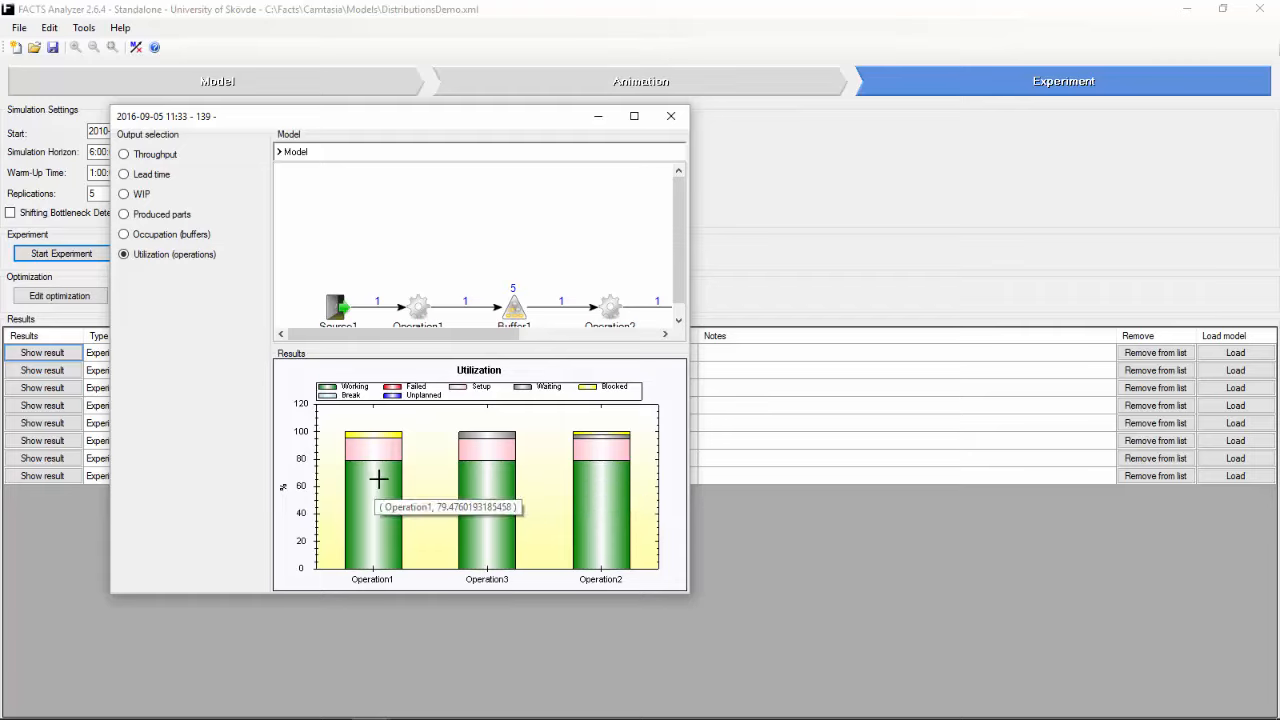
mouse_move(394, 433)
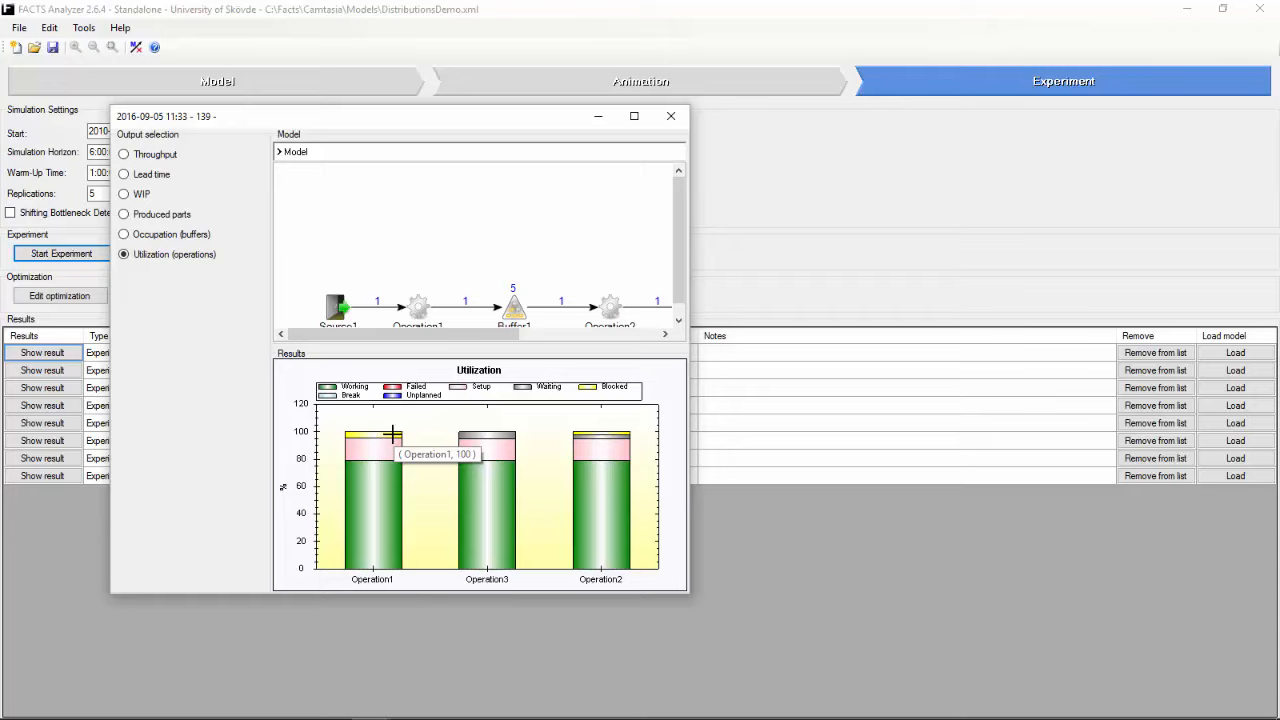
mouse_move(580, 436)
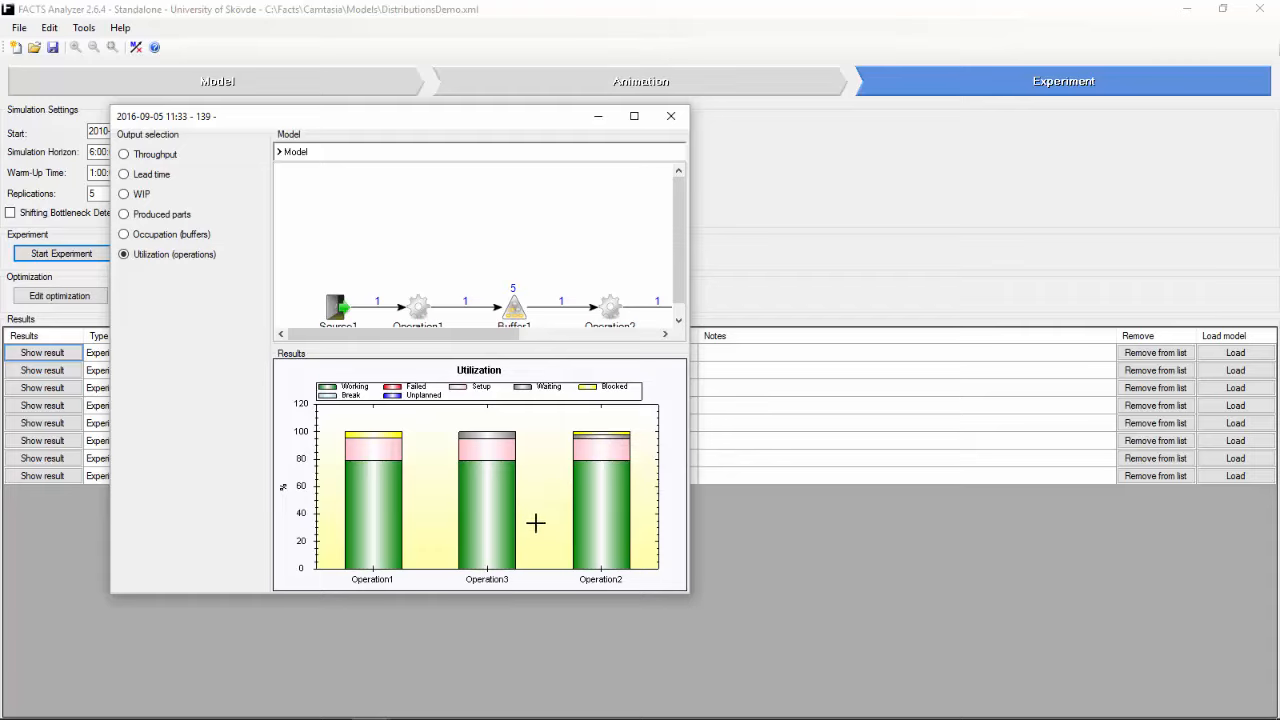
Step: Sort the utilization chart by order in model and check the top portions of the Operation1 and Operation2 bars
right_click(540, 465)
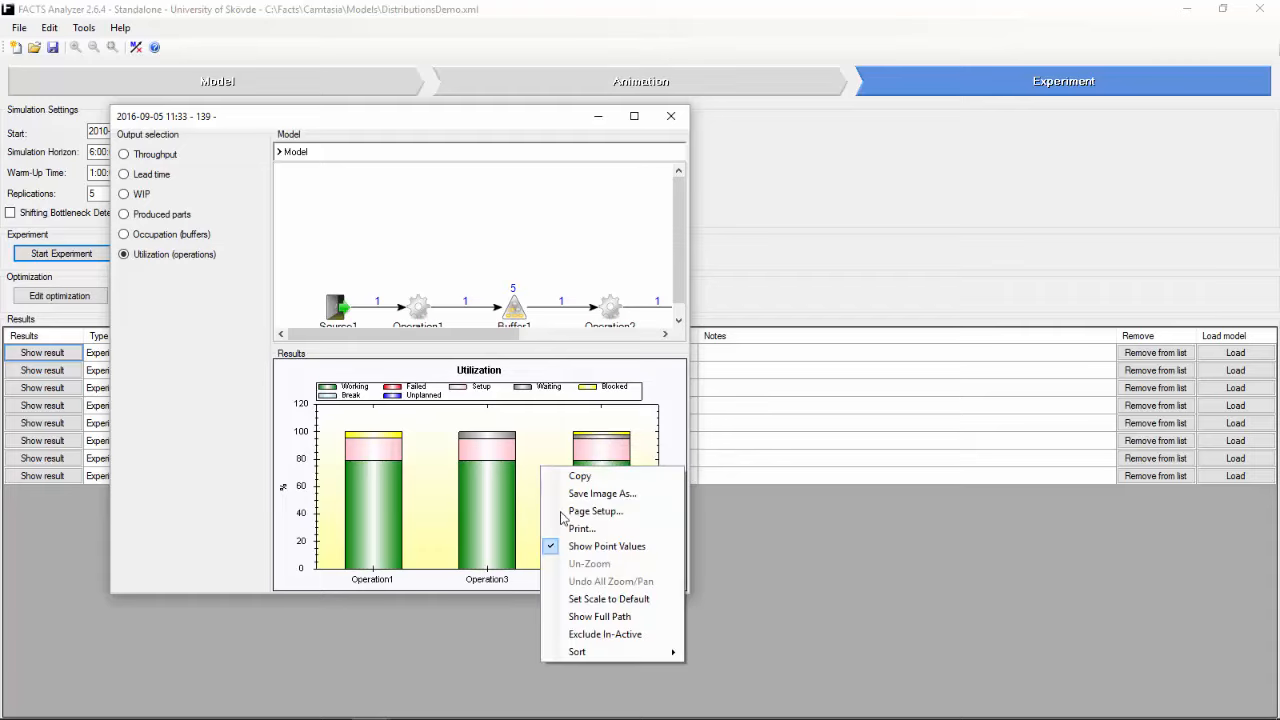
mouse_move(643, 655)
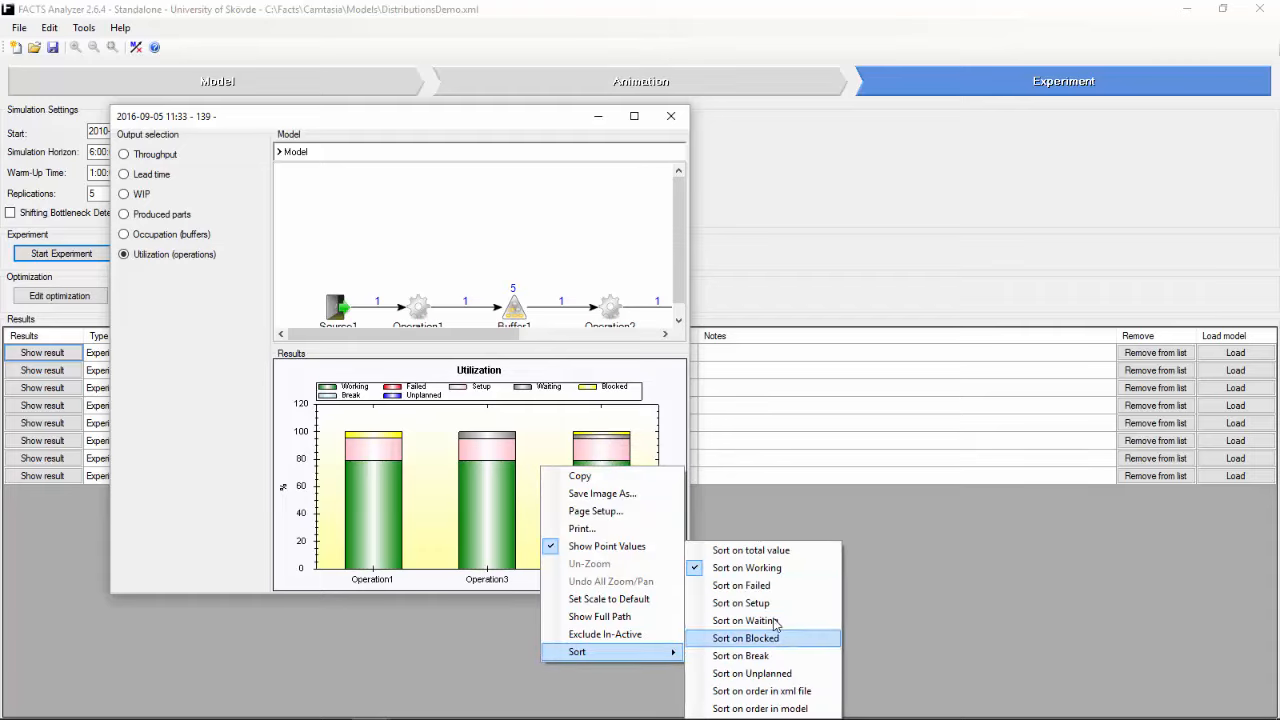
left_click(808, 709)
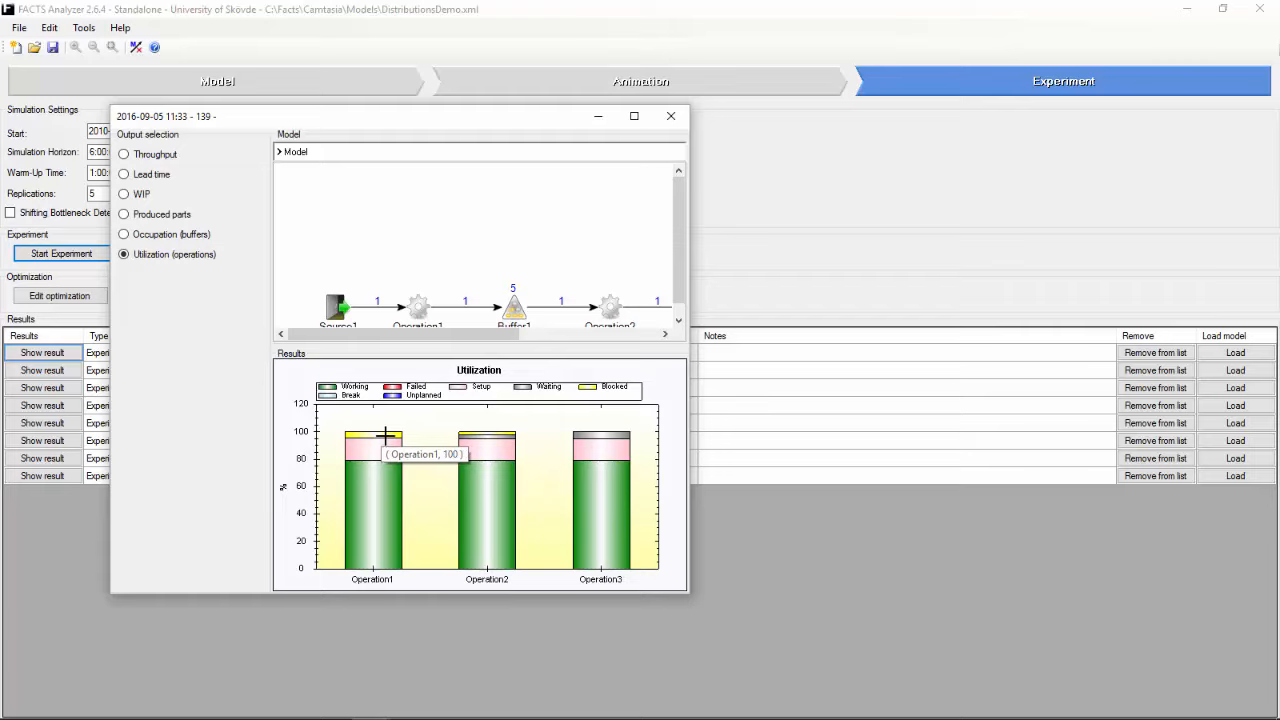
mouse_move(468, 436)
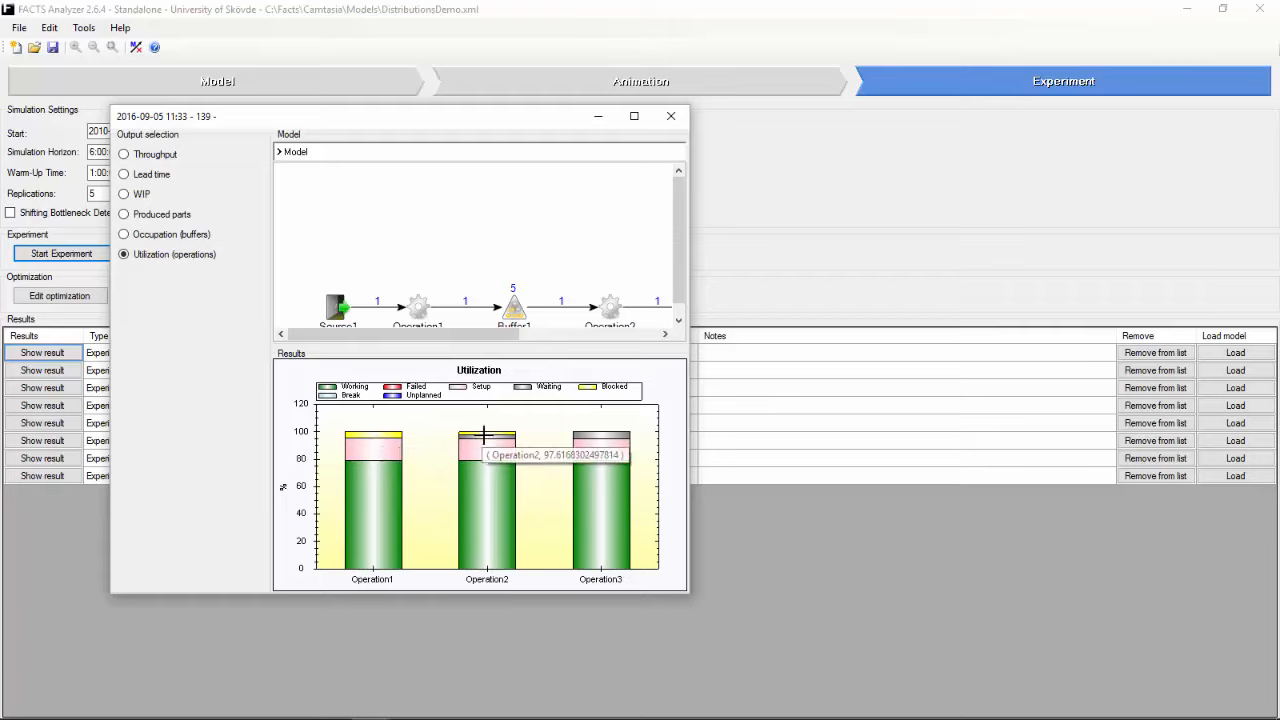
Step: Close the utilization results, return to the model and select all three operations
mouse_move(581, 488)
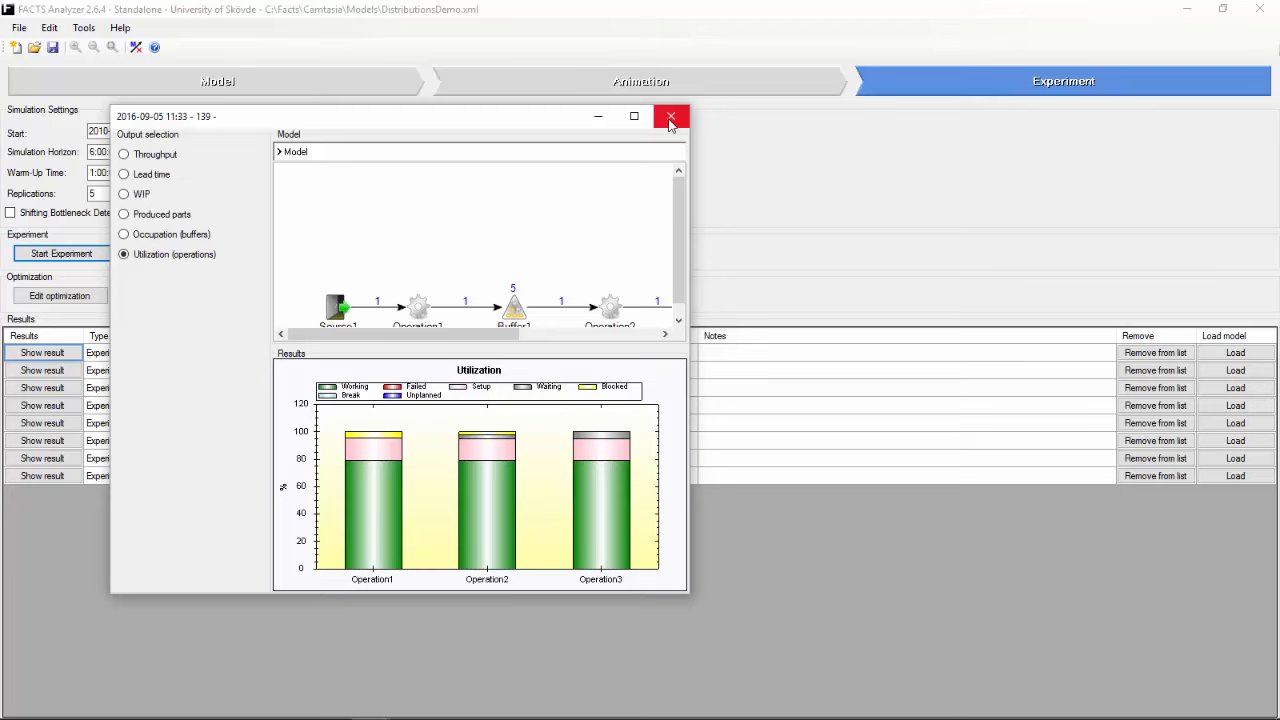
left_click(670, 117)
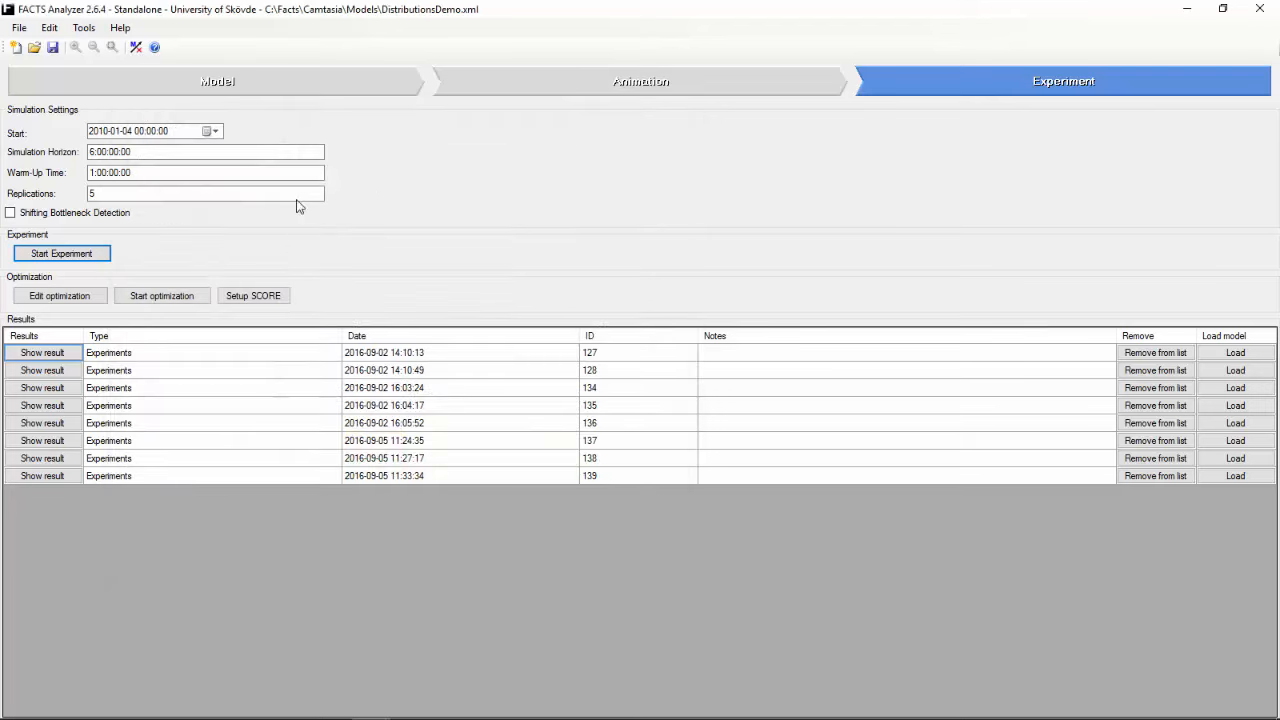
left_click(266, 92)
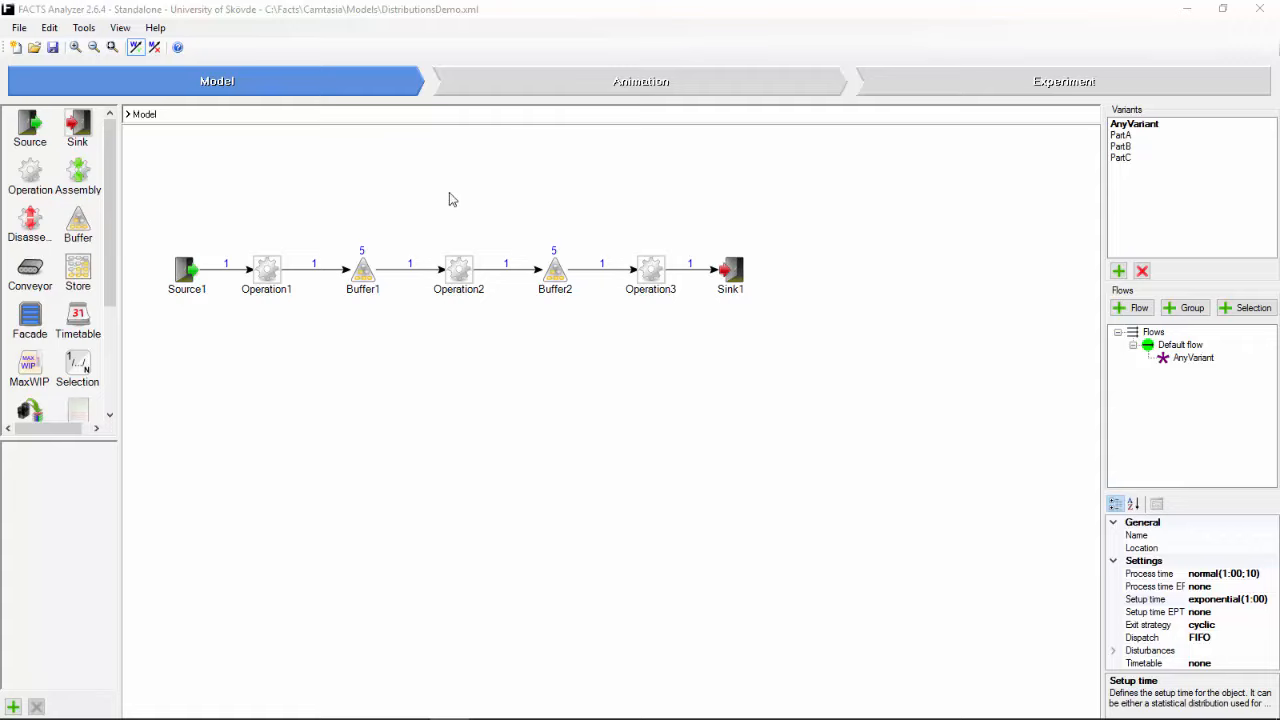
right_click(285, 276)
left_click(287, 283)
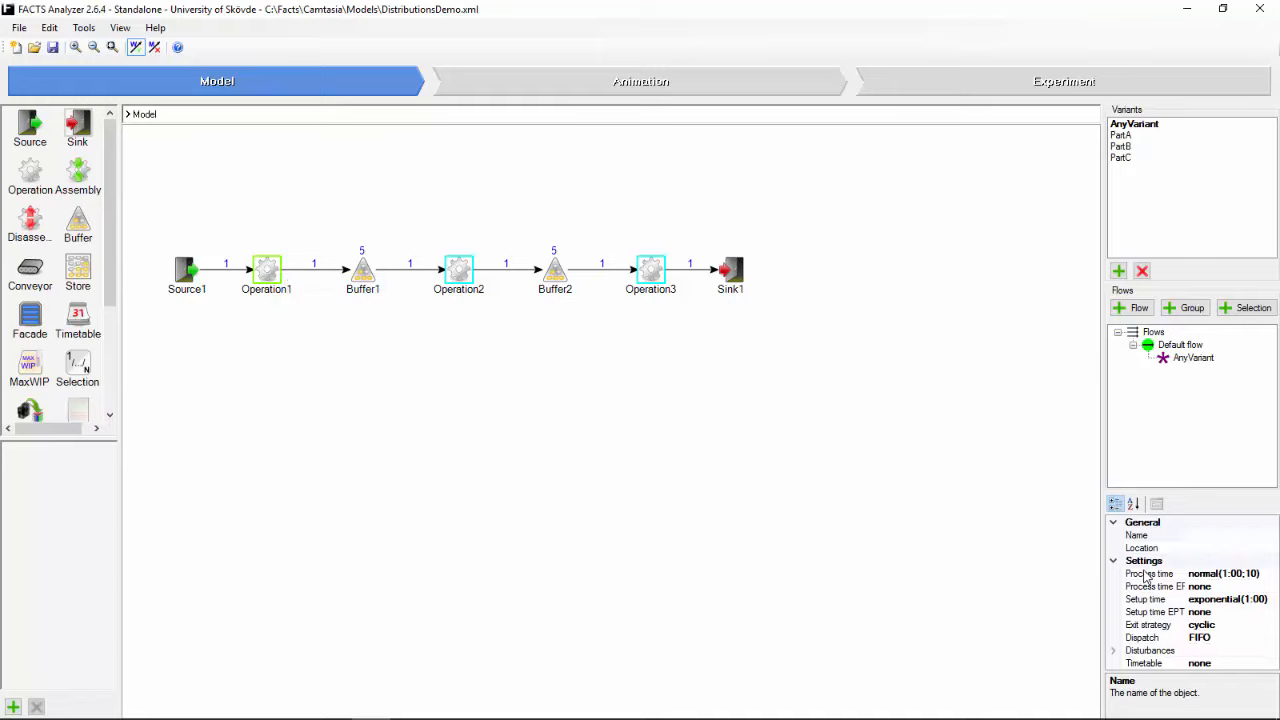
Step: Switch the selected operations' process time to a table containing the variants PartA, PartB and PartC
left_click(1264, 576)
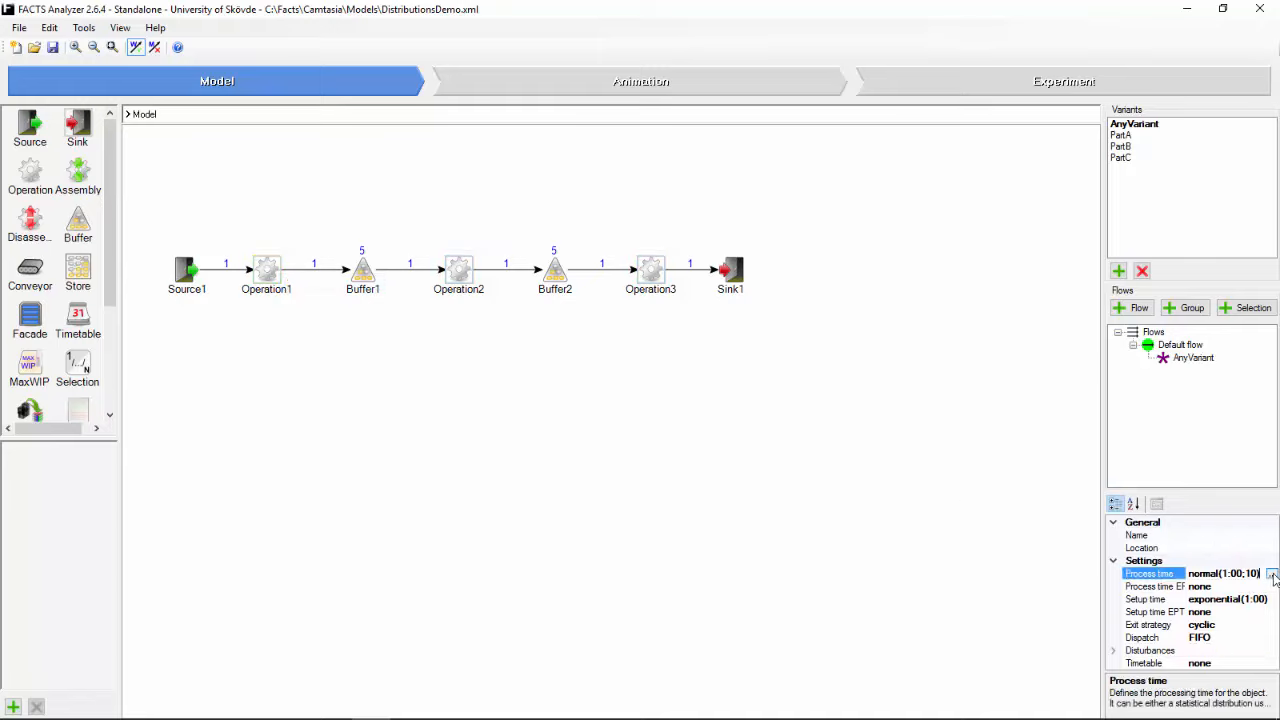
left_click(1273, 576)
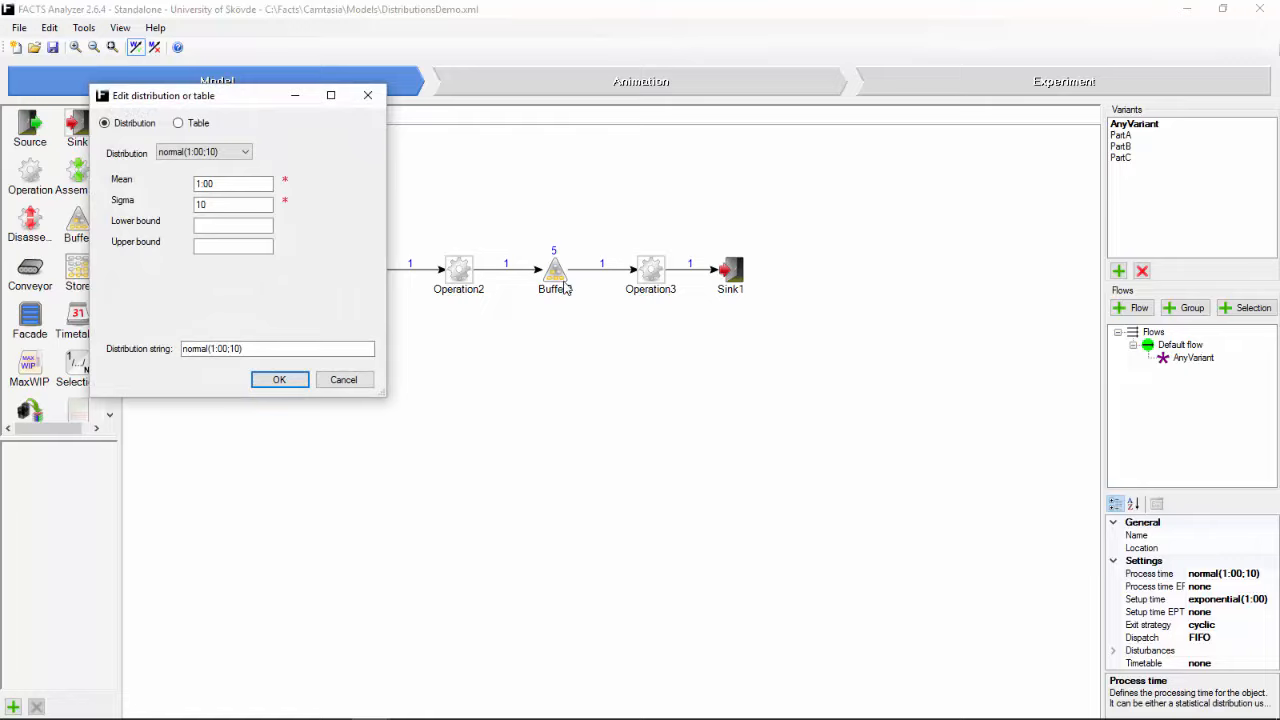
left_click(179, 124)
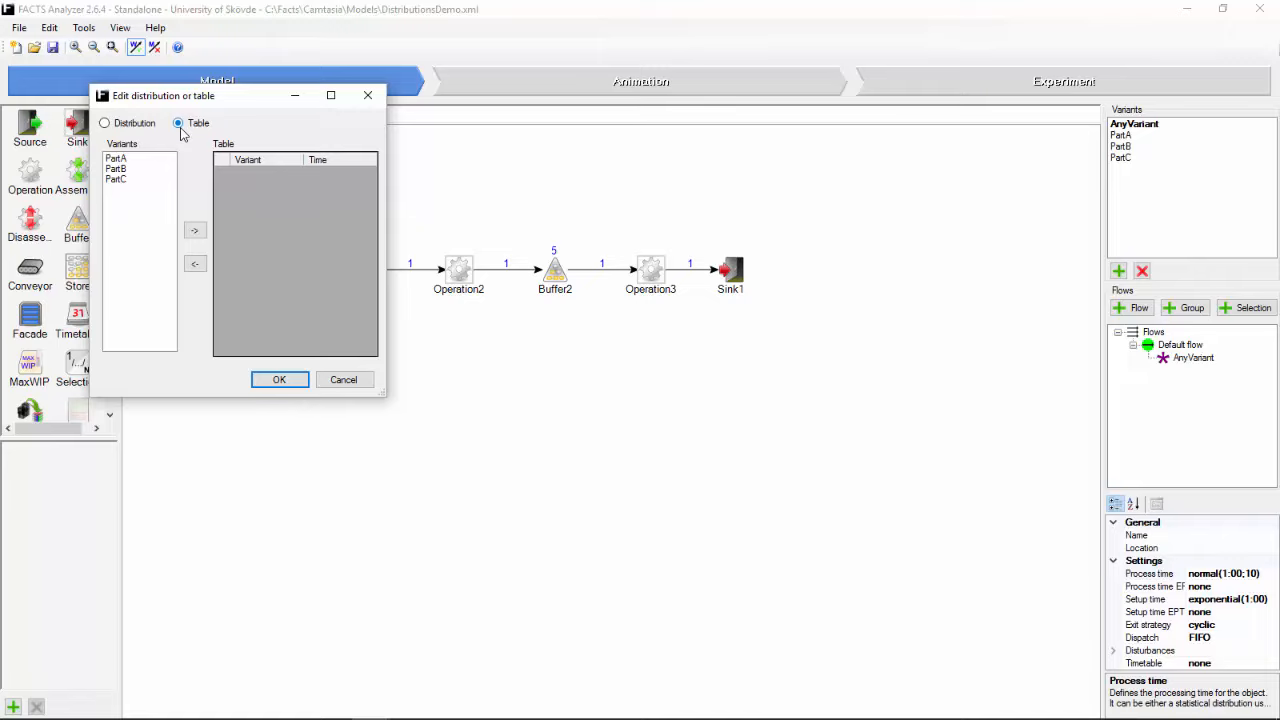
left_click(141, 160)
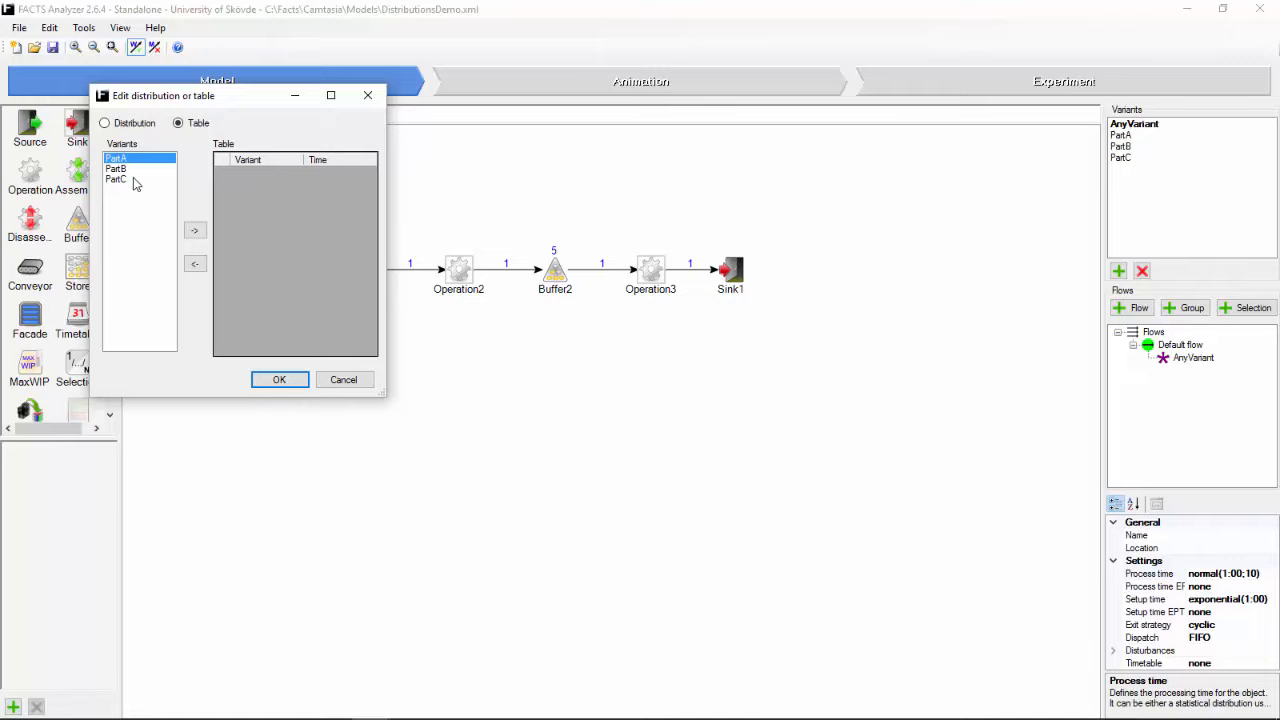
left_click(128, 171, "ctrl")
left_click(128, 178, "ctrl")
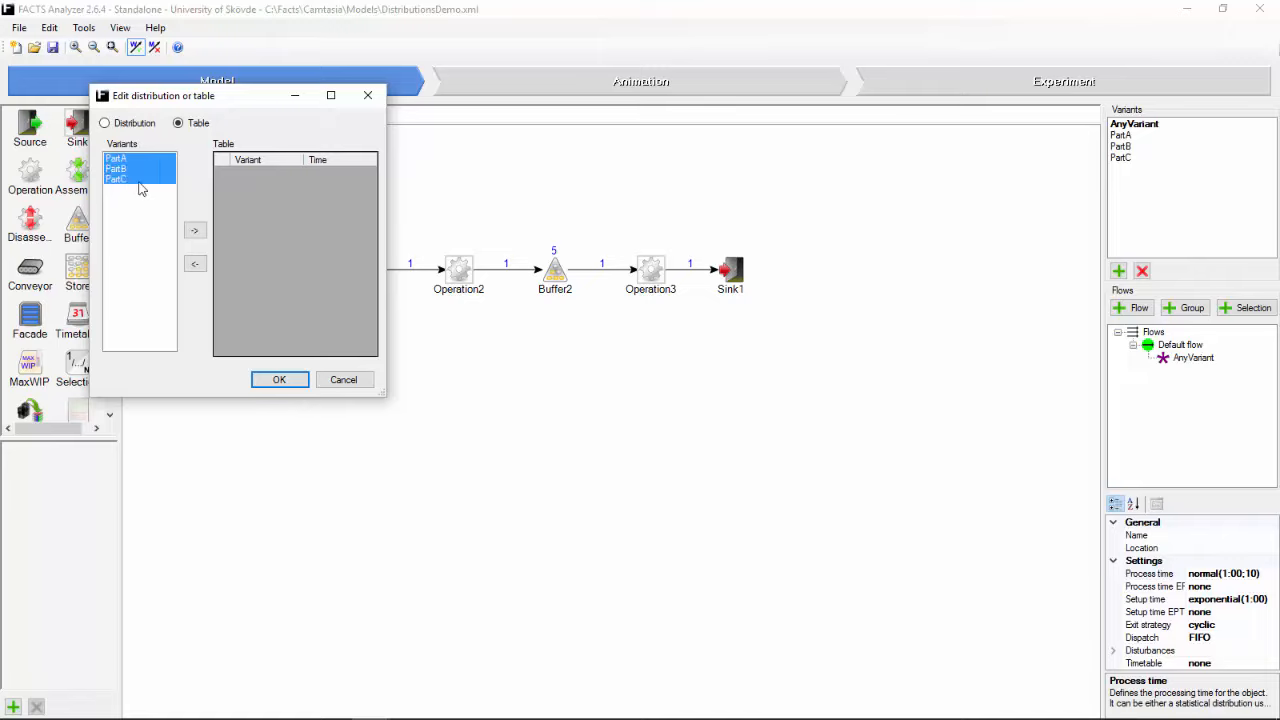
left_click(194, 232)
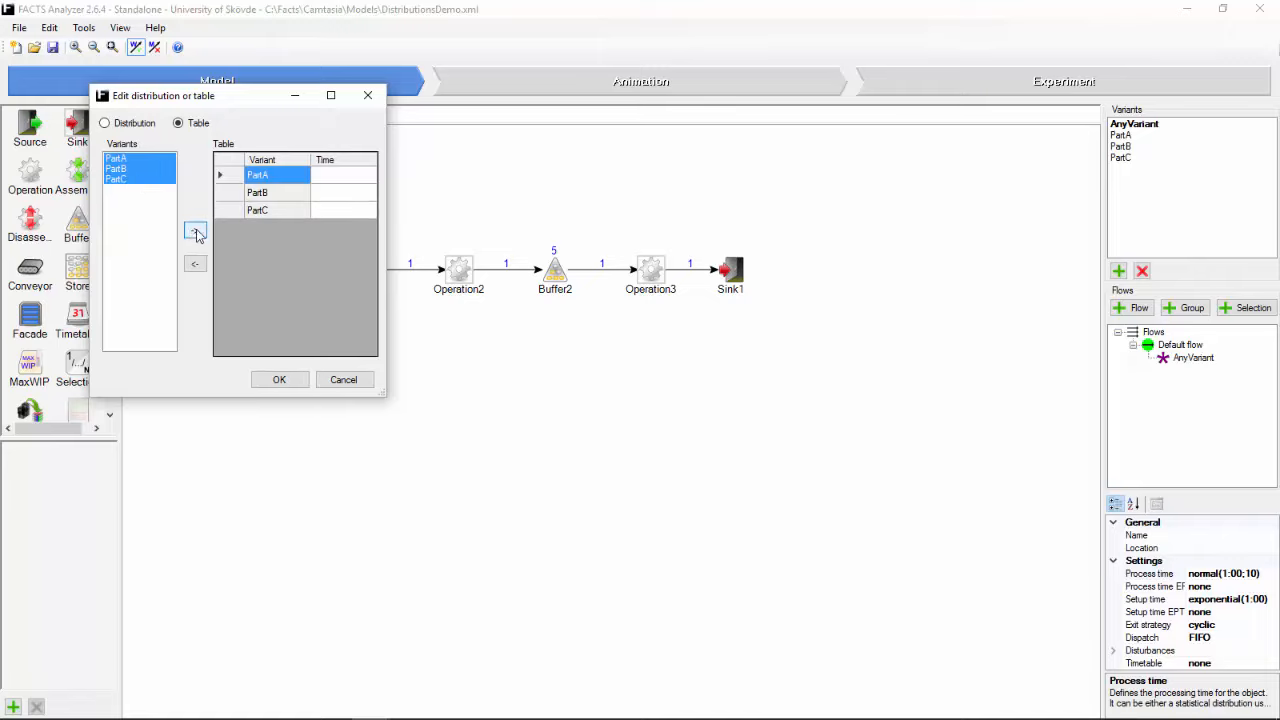
Step: Set PartA's process time to a normal distribution with mean 50 and sigma 10
left_click(342, 184)
left_click(360, 177)
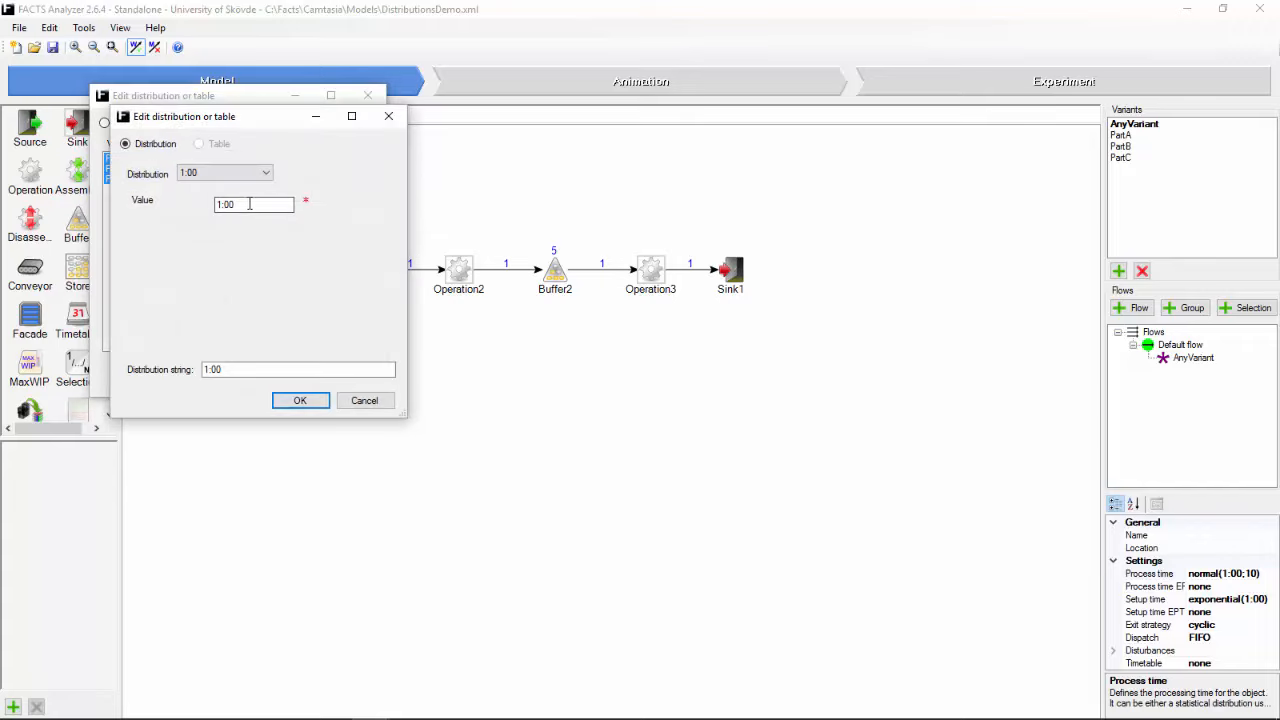
left_click(265, 175)
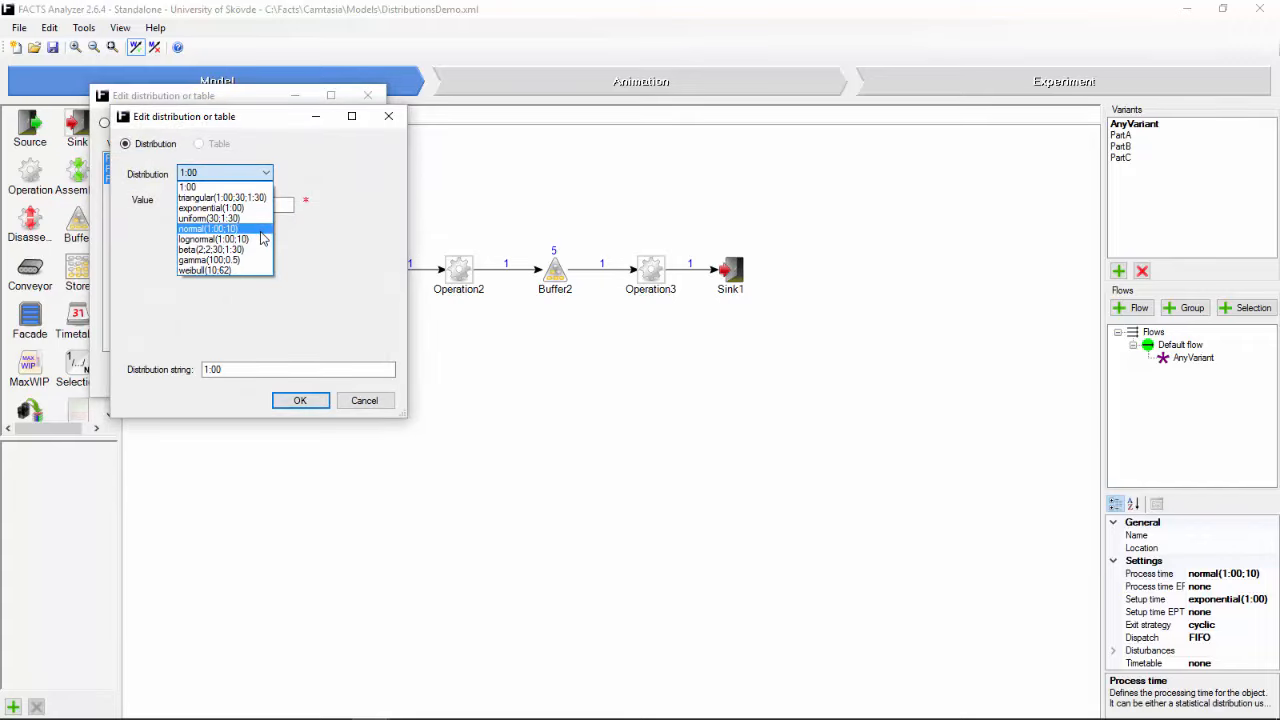
left_click(262, 232)
left_click(251, 206)
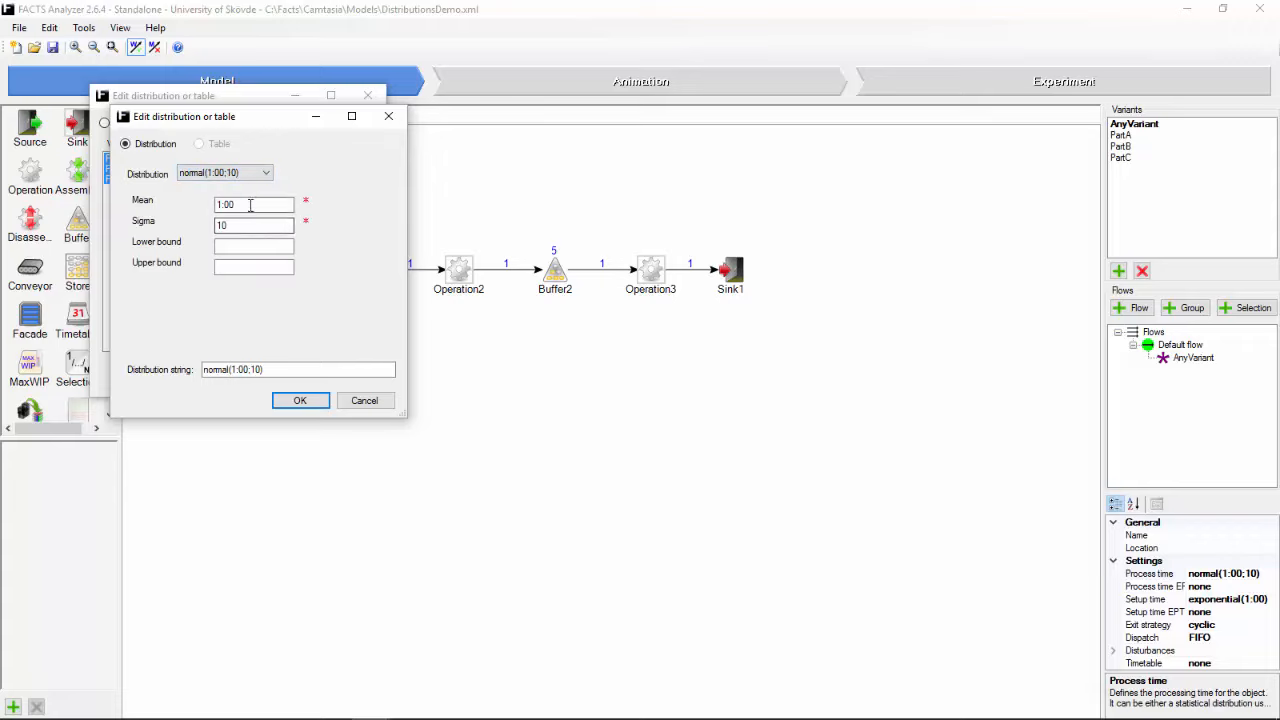
double_click(250, 205)
type("50")
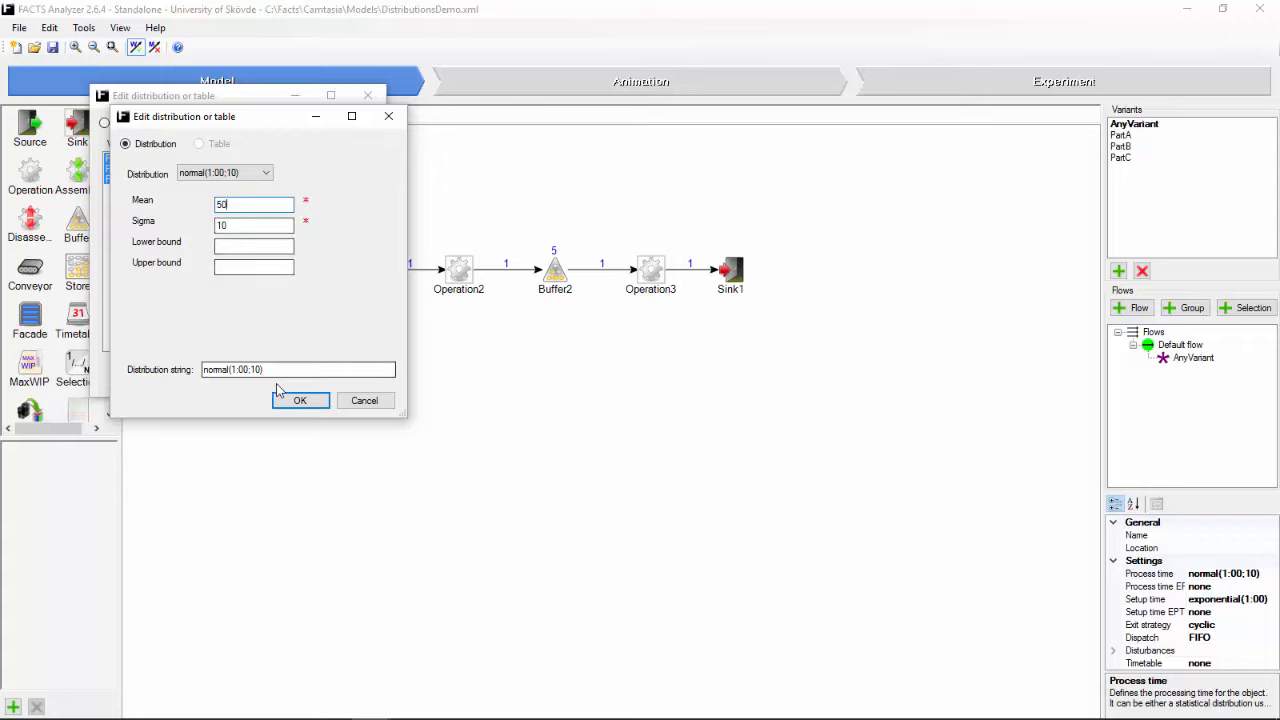
left_click(290, 401)
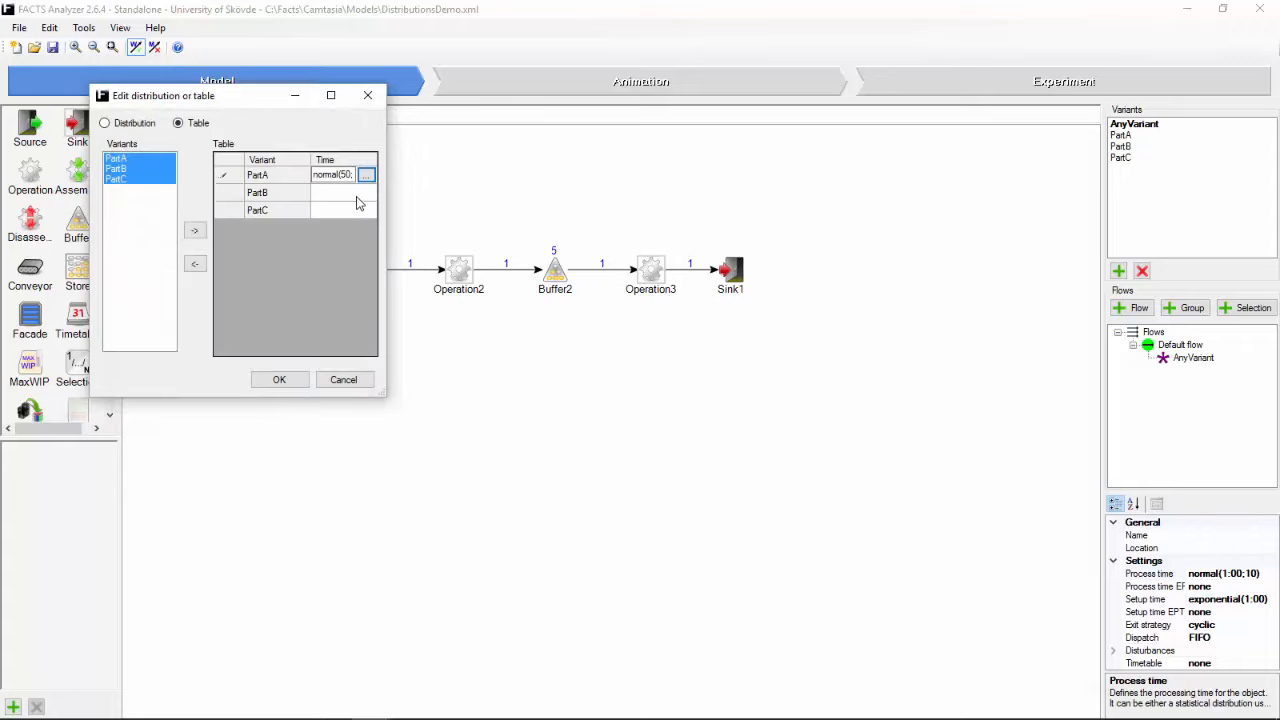
Step: Set PartB's process time to a normal distribution with mean 1:00 and sigma 10
left_click(357, 194)
left_click(365, 192)
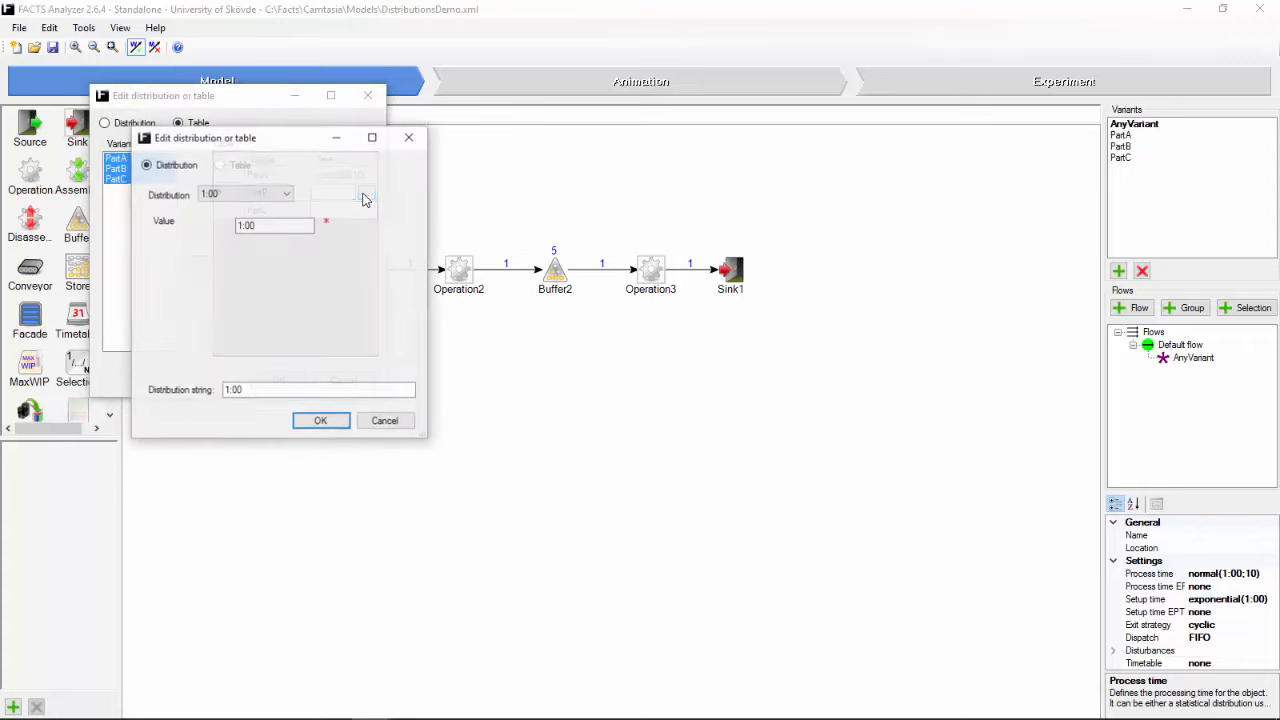
left_click(288, 195)
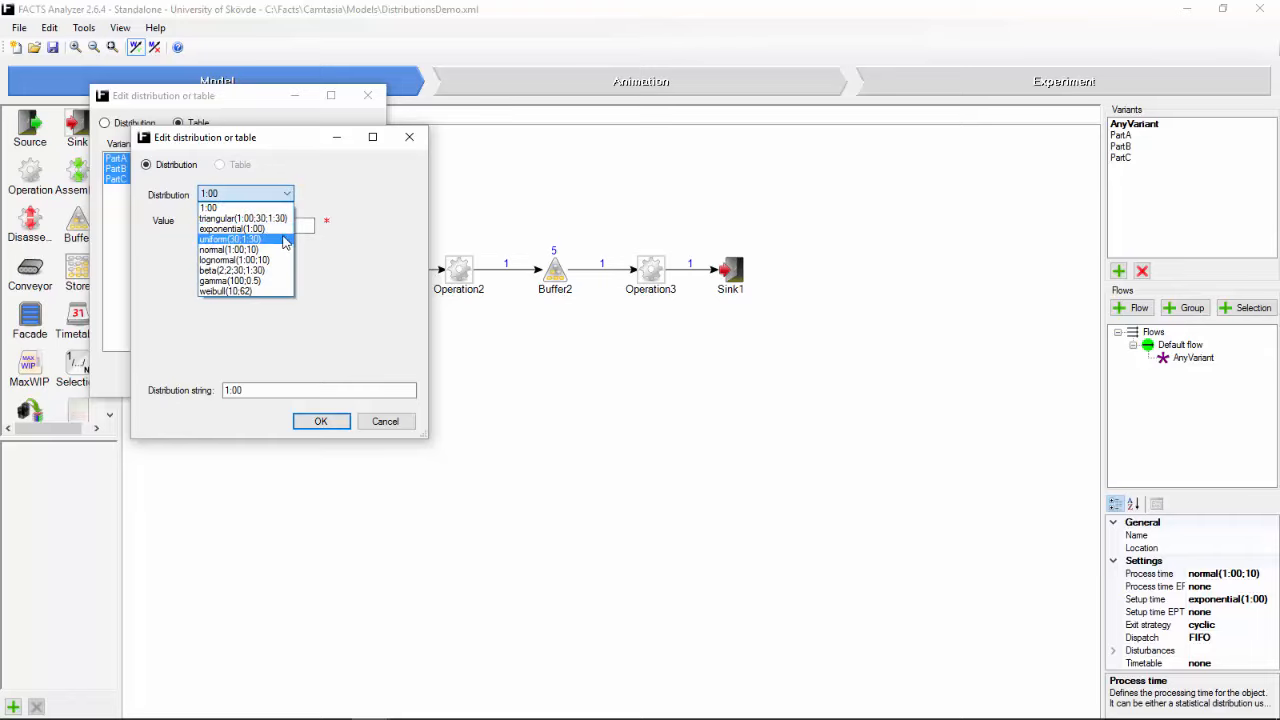
left_click(284, 249)
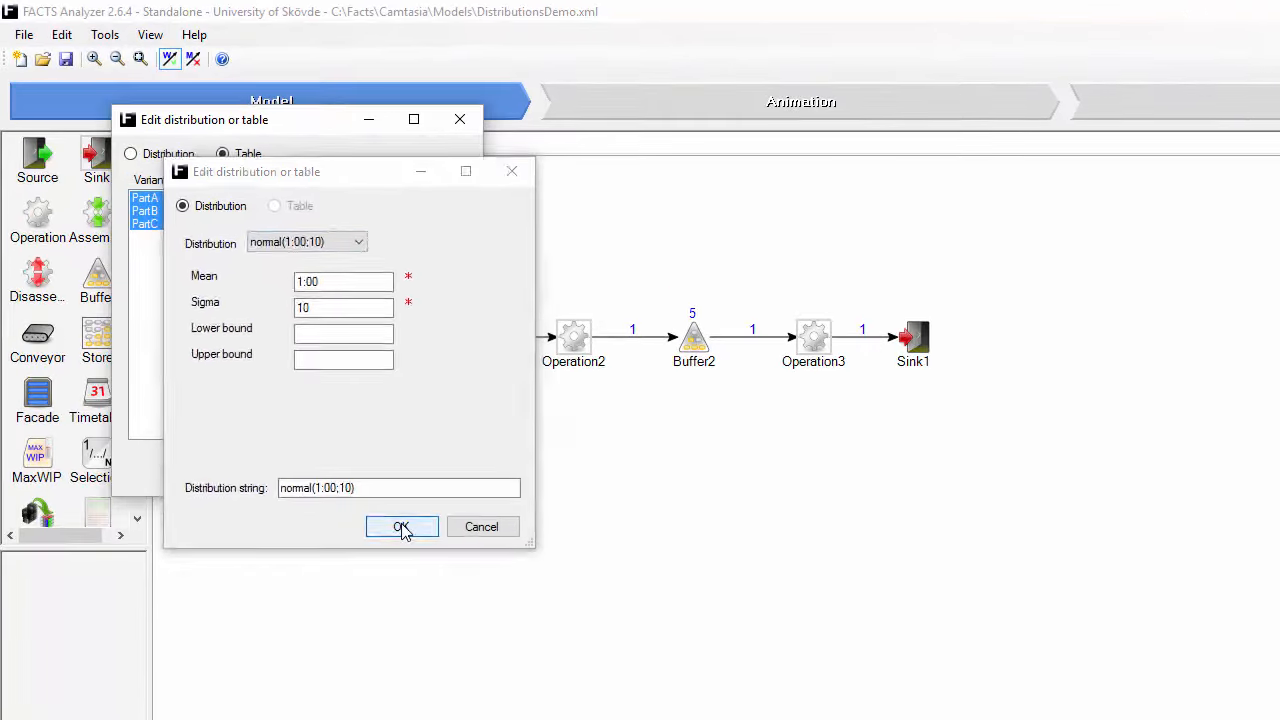
left_click(401, 527)
Step: Set PartC's process time to a normal distribution with mean 1:10 and sigma 10, and accept the process time table
left_click(433, 267)
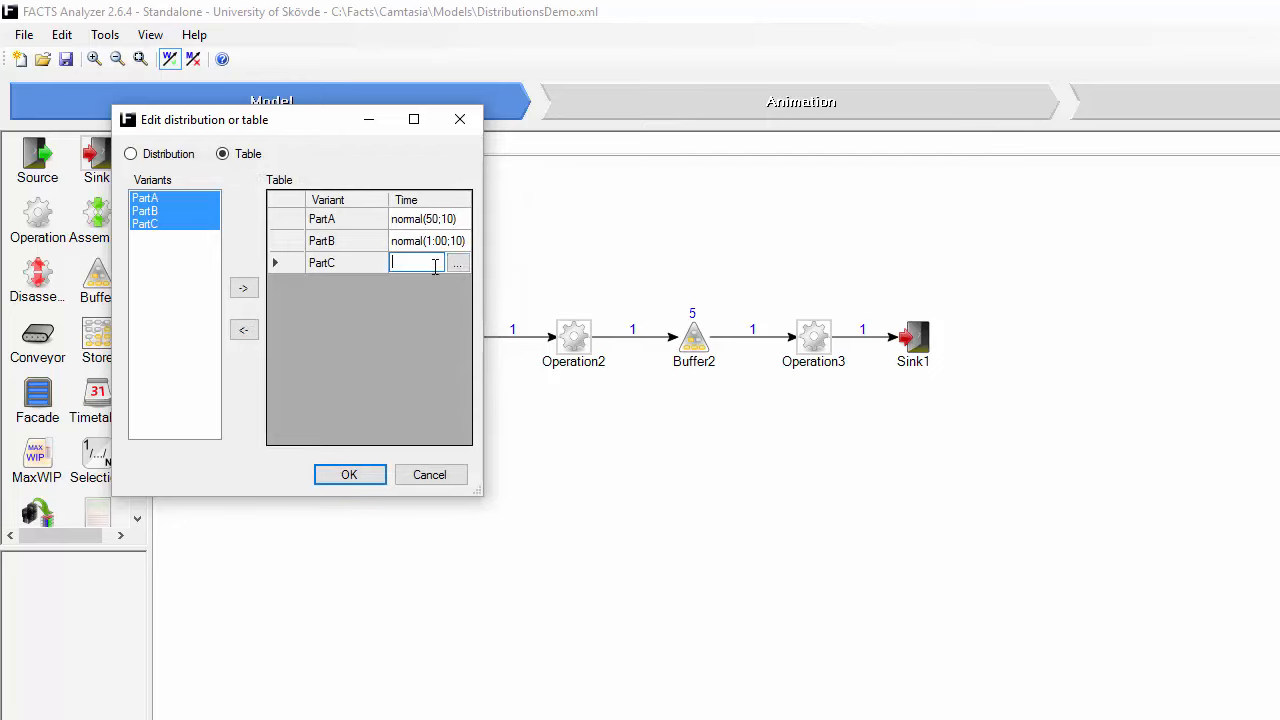
left_click(456, 264)
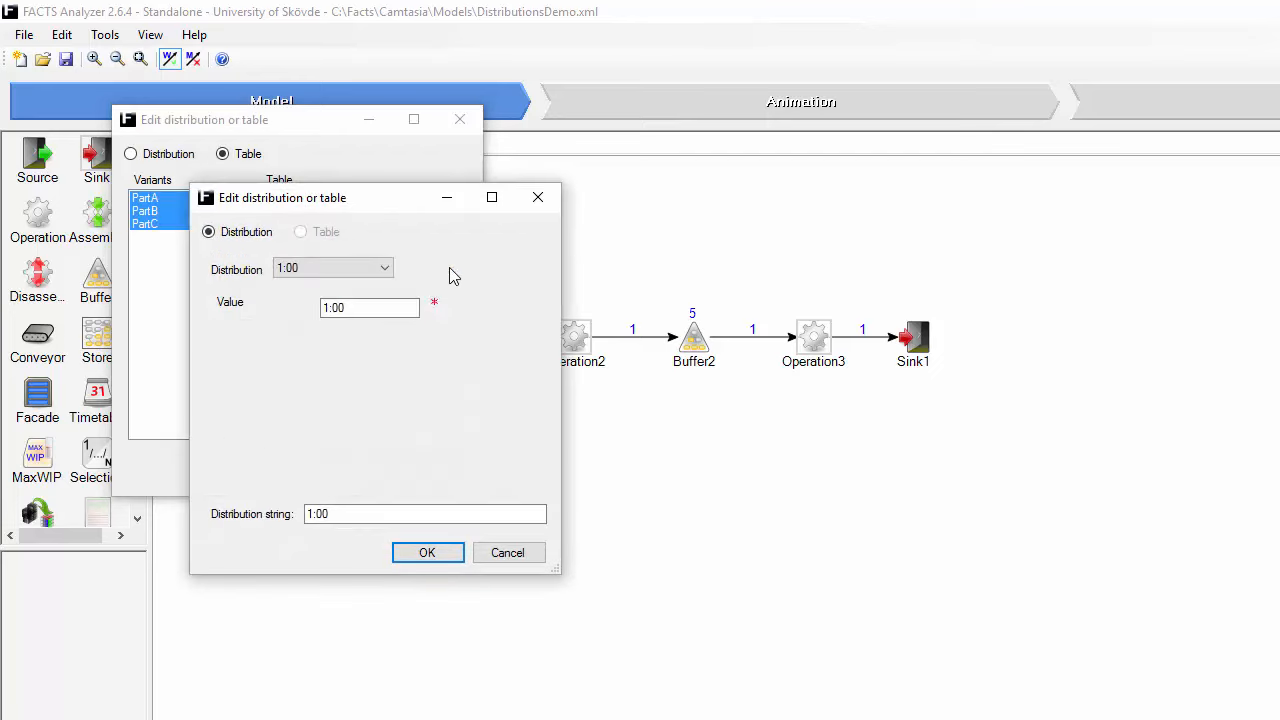
left_click(380, 269)
left_click(373, 340)
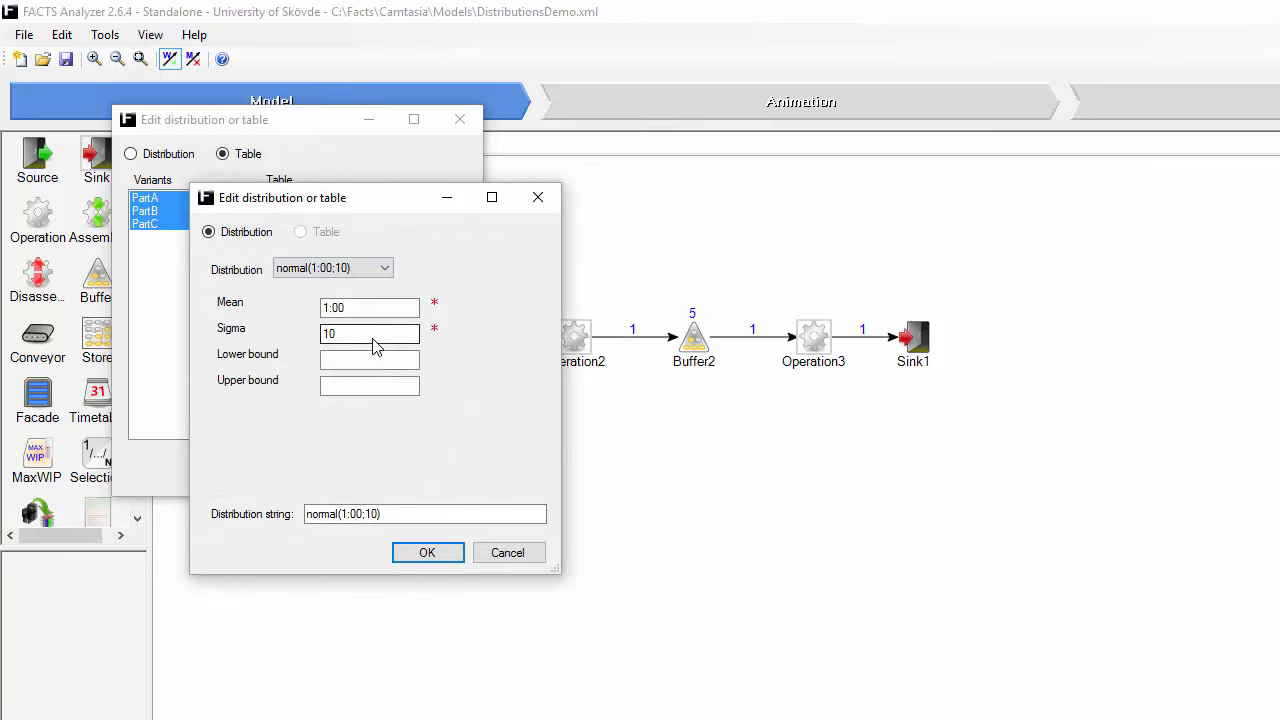
double_click(358, 308)
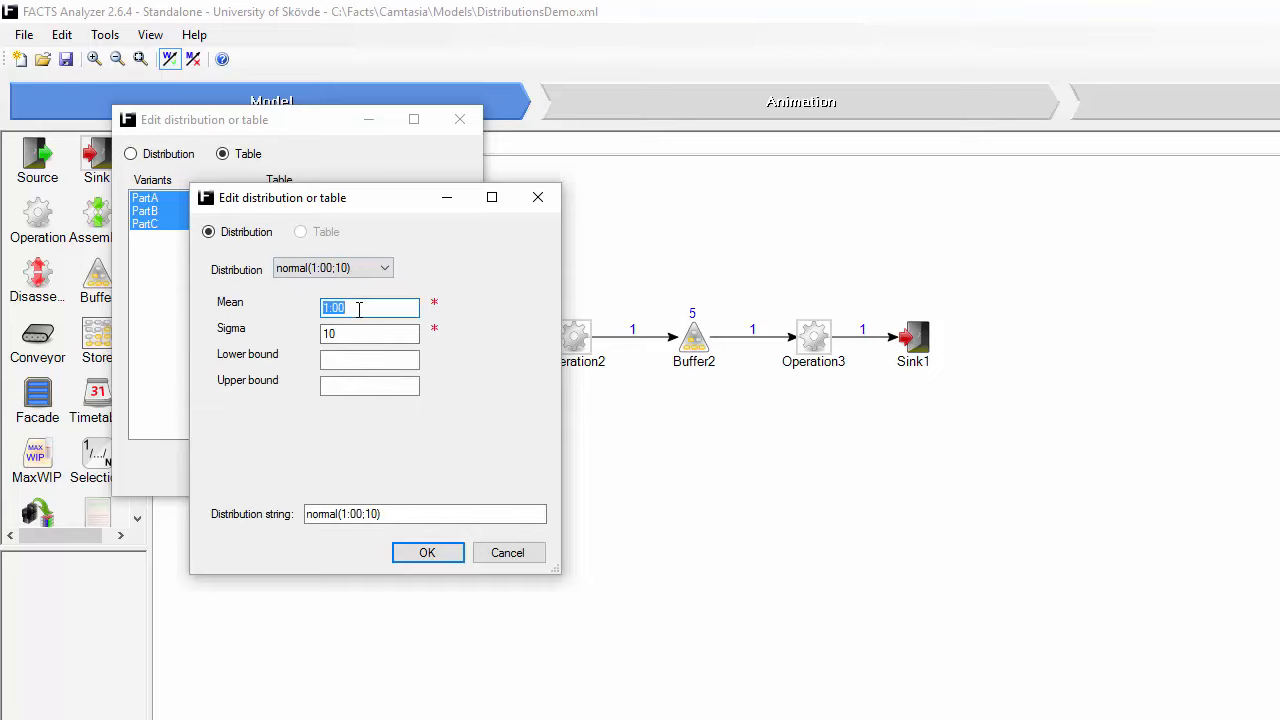
type("1:10")
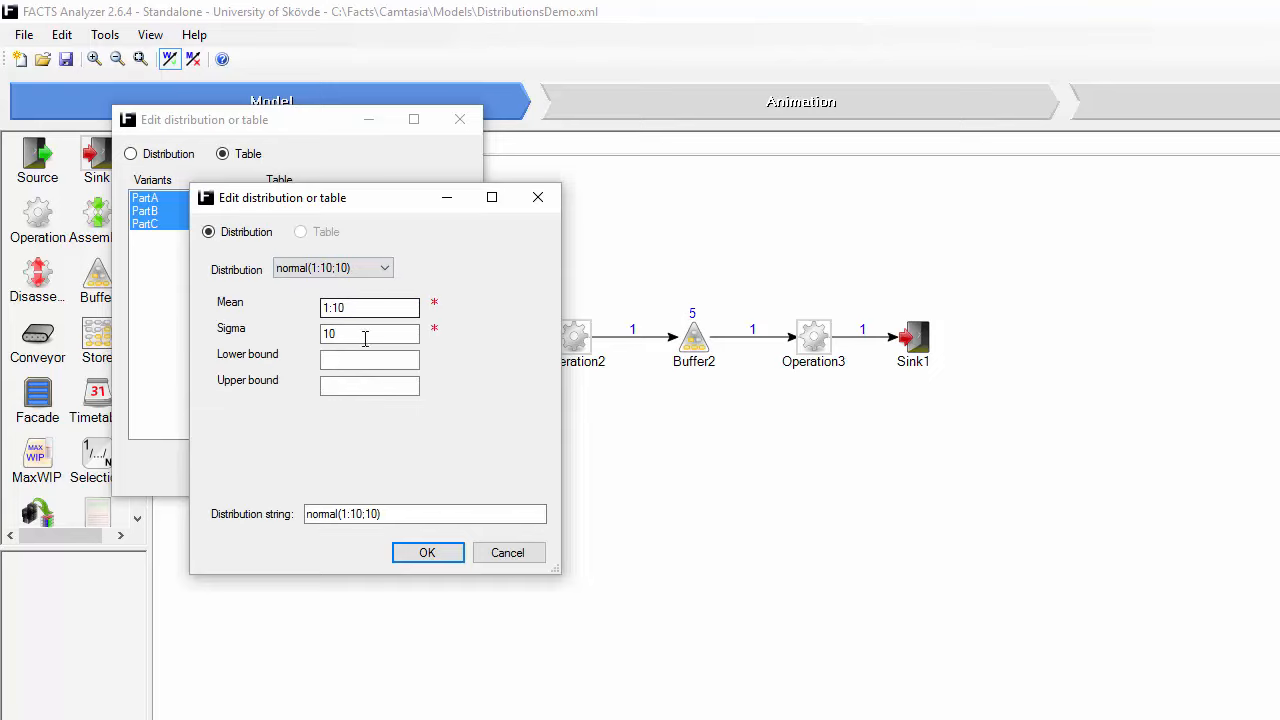
left_click(427, 552)
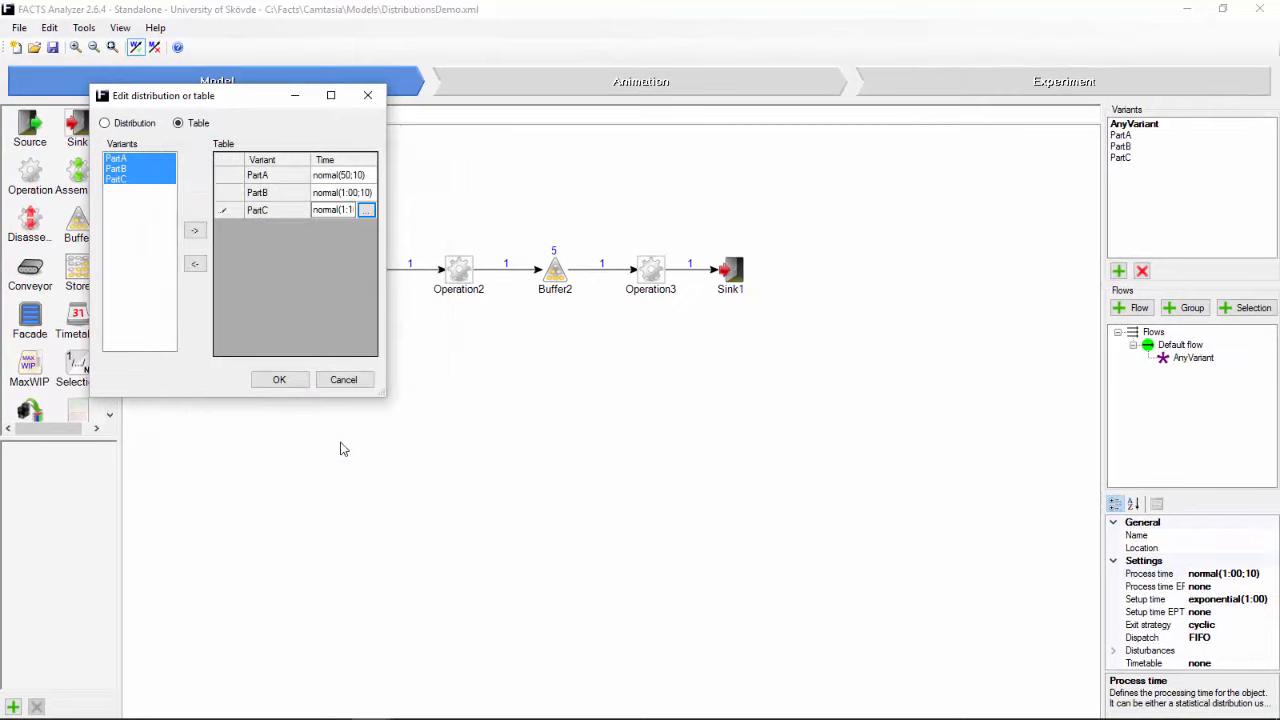
left_click(279, 380)
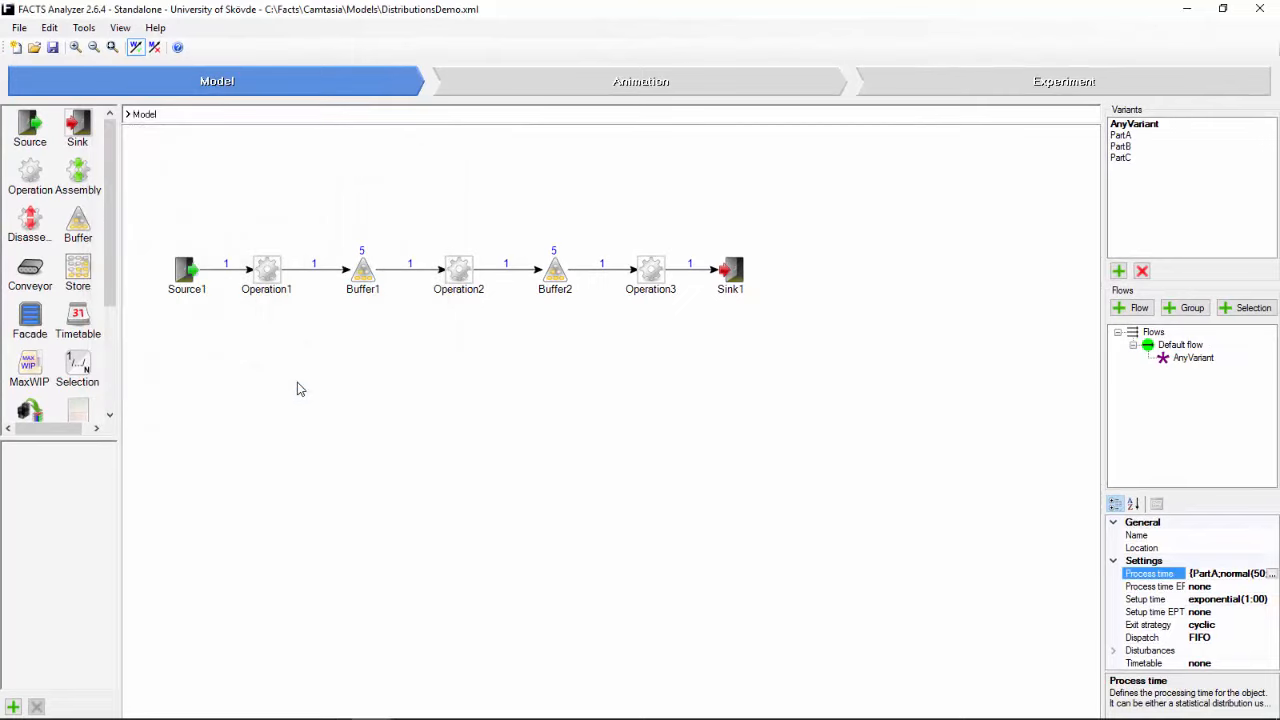
Step: Switch the operations' setup time to a table with PartA, PartB and PartC, and widen the dialog to show its columns fully
left_click(1236, 600)
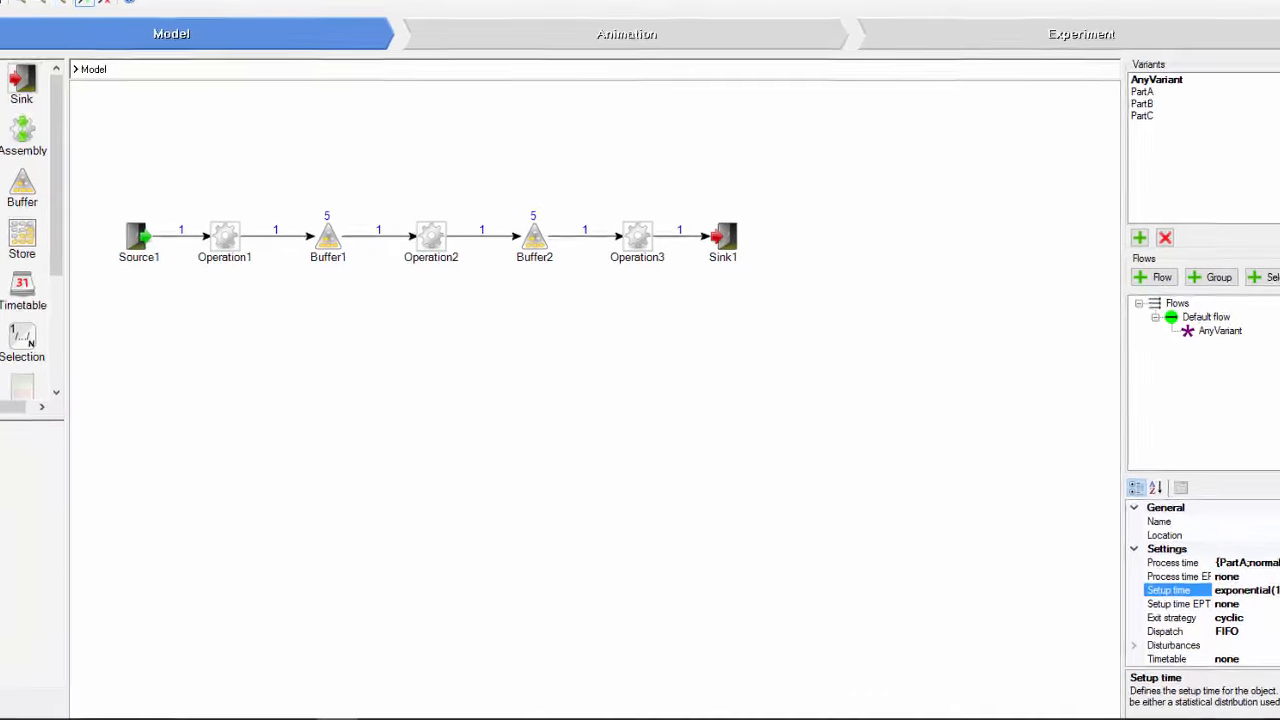
left_click(1265, 599)
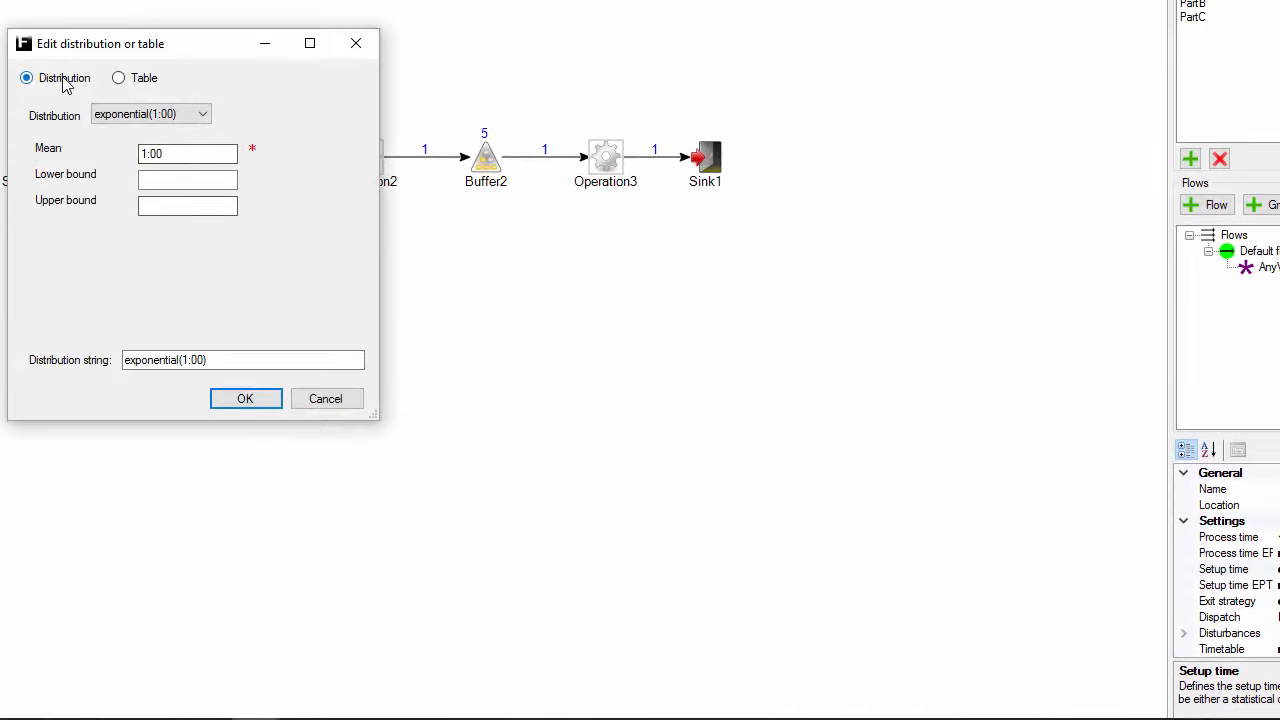
left_click(120, 80)
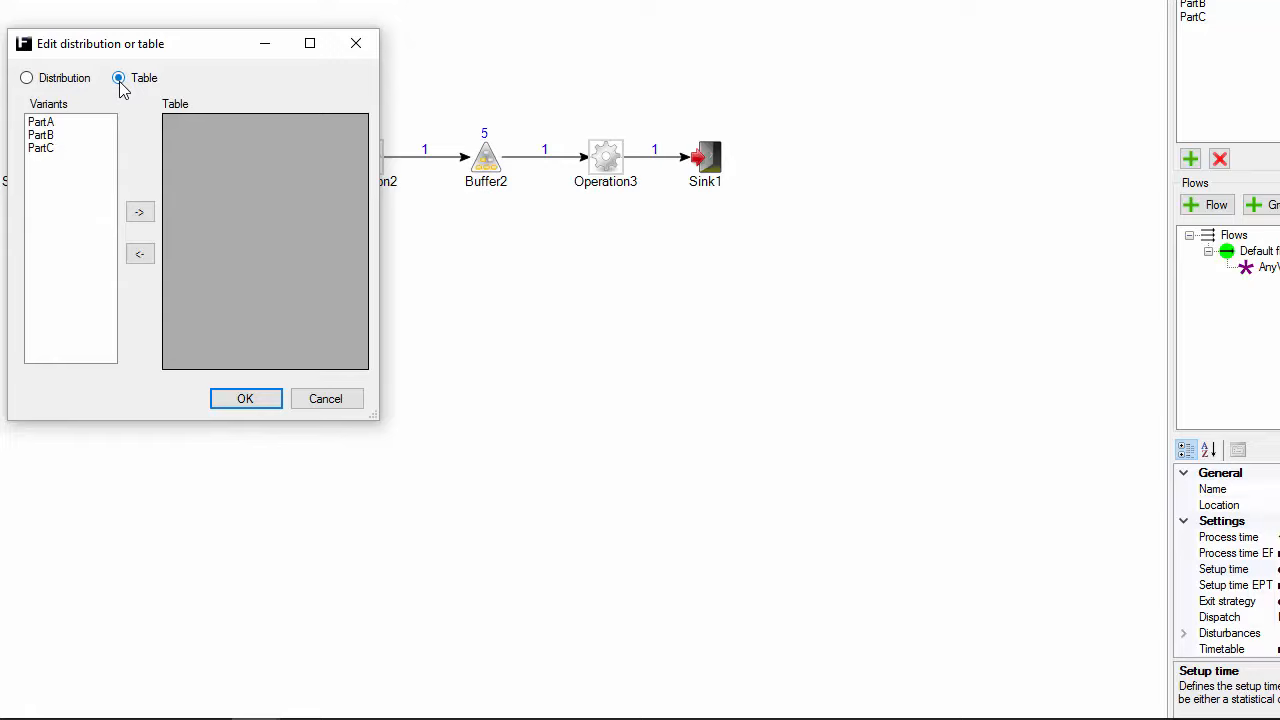
left_click(86, 123)
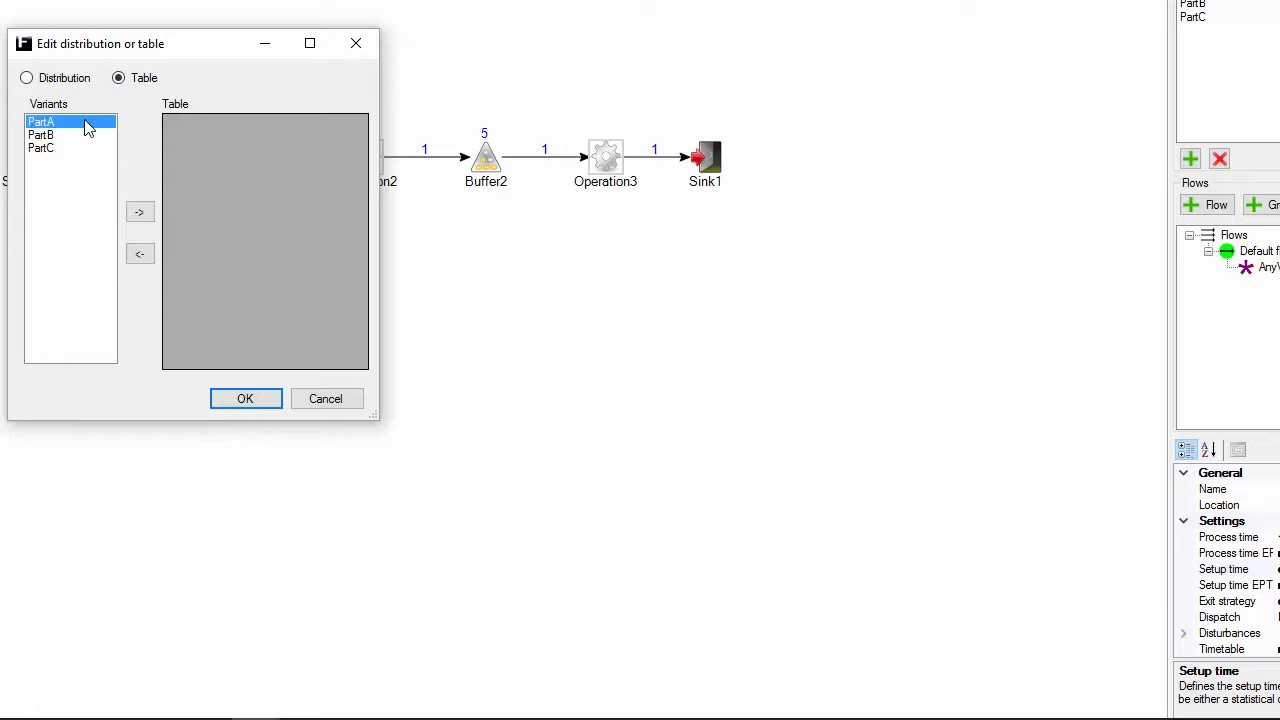
left_click(86, 148, "shift")
left_click(139, 213)
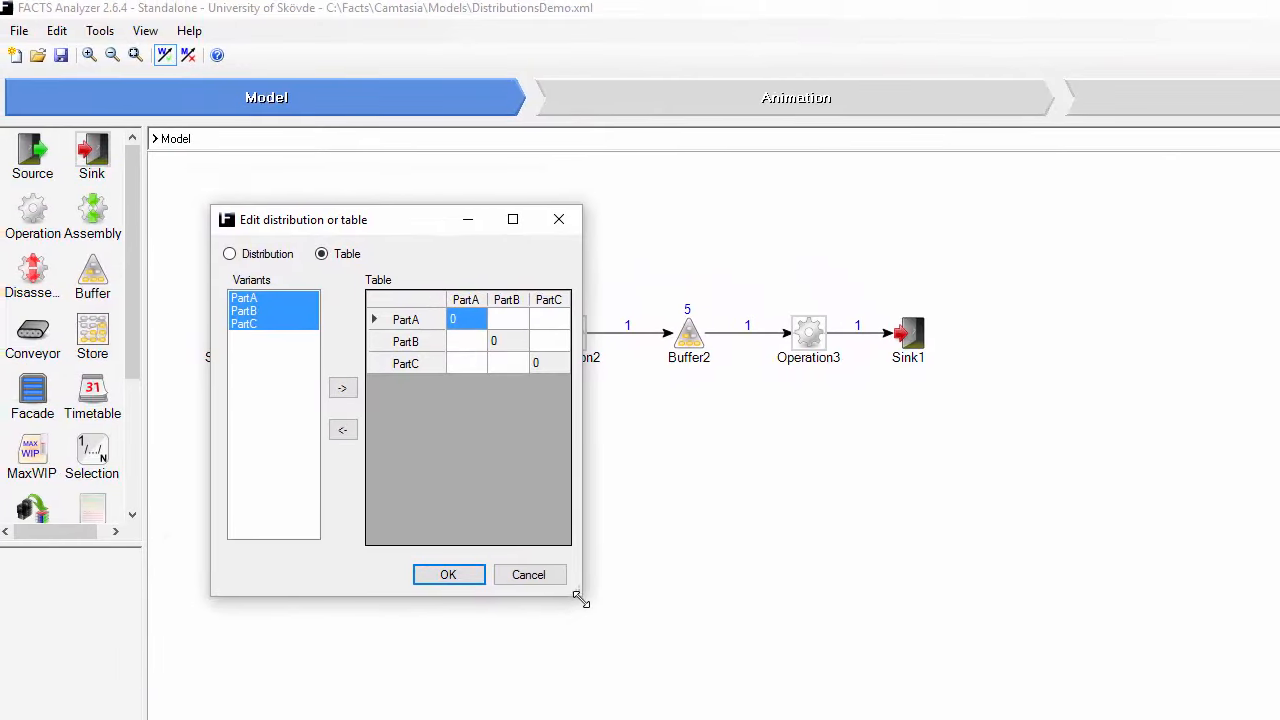
left_click_drag(581, 600, 793, 617)
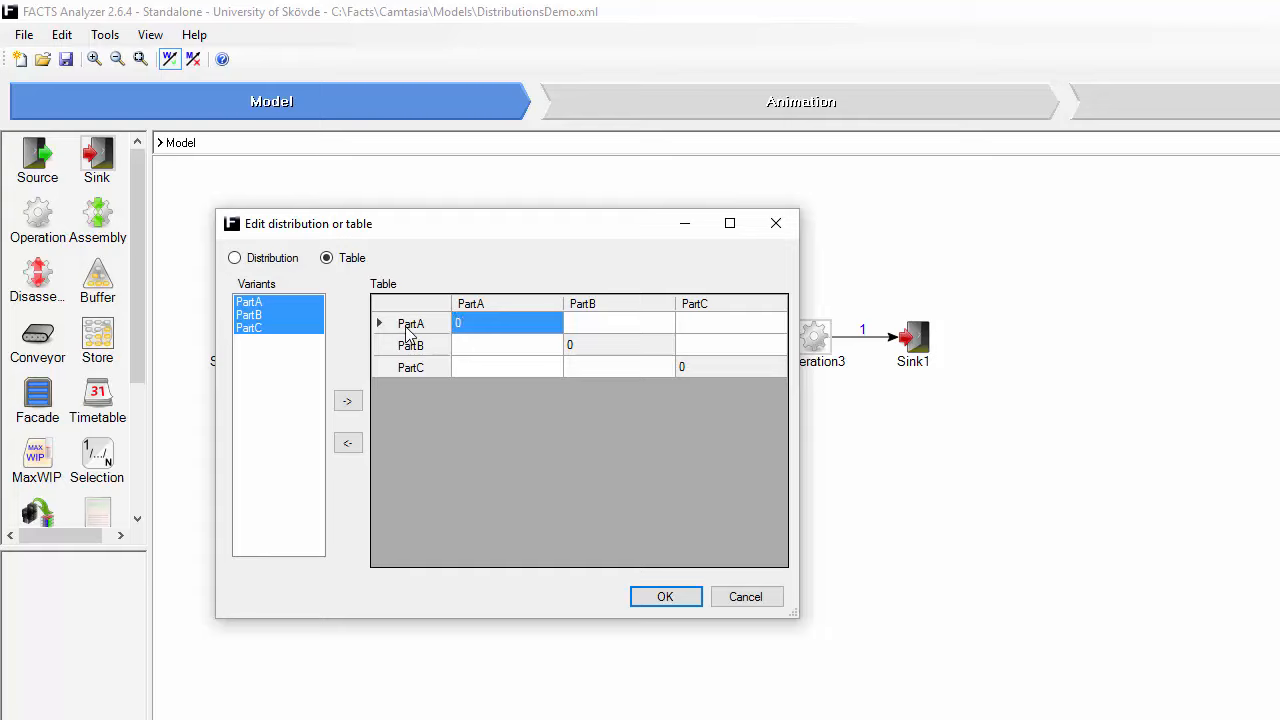
Step: Set the setup time in row PartA, column PartB to an exponential distribution with mean 50
left_click(623, 324)
left_click(661, 323)
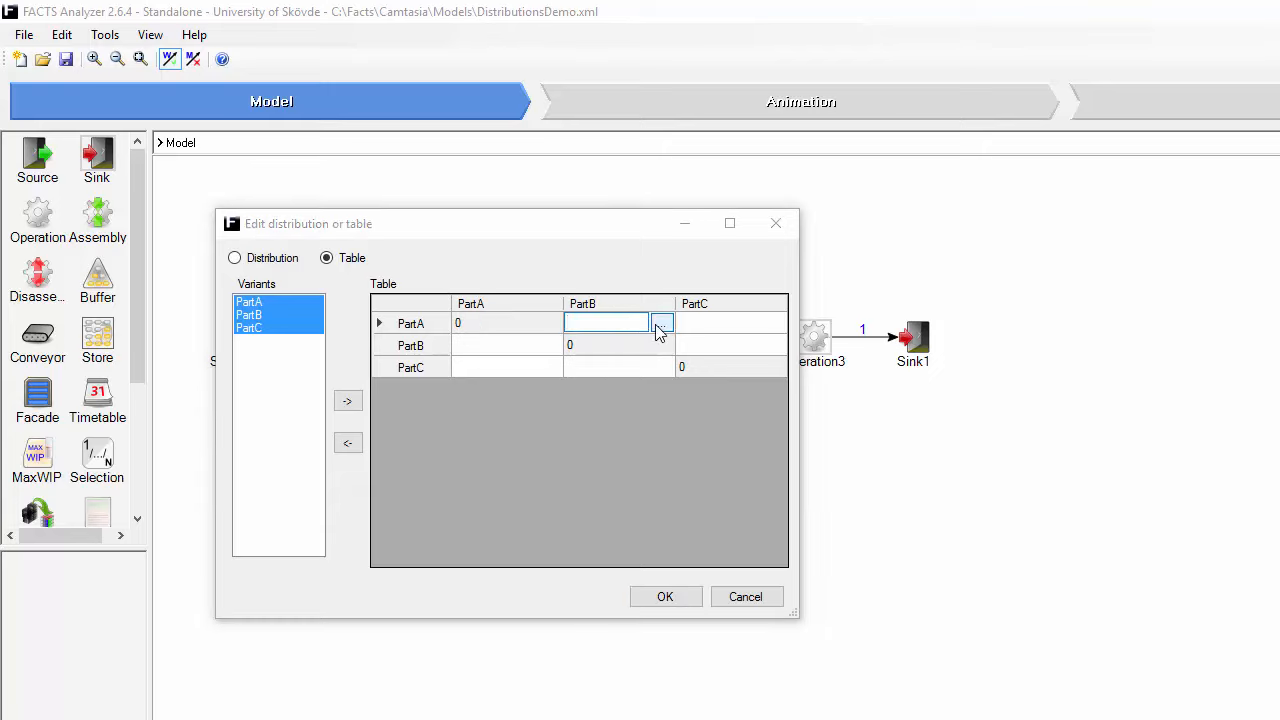
left_click(229, 112)
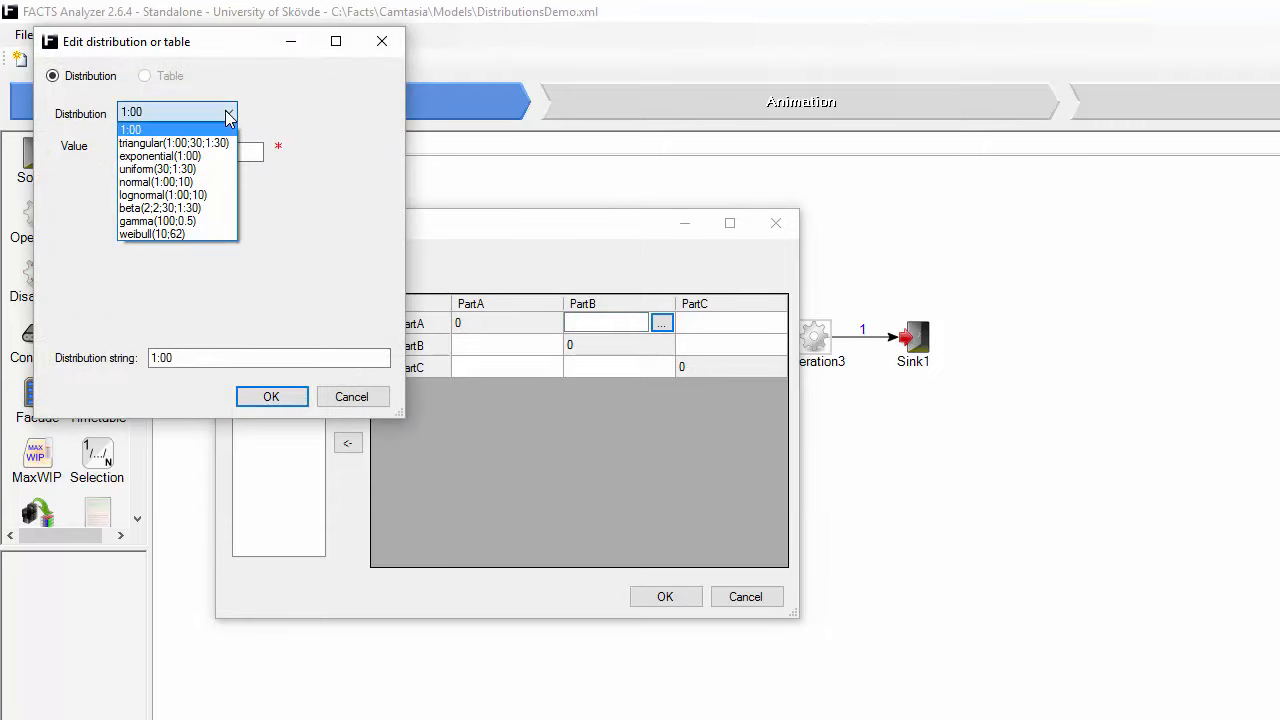
left_click(229, 171)
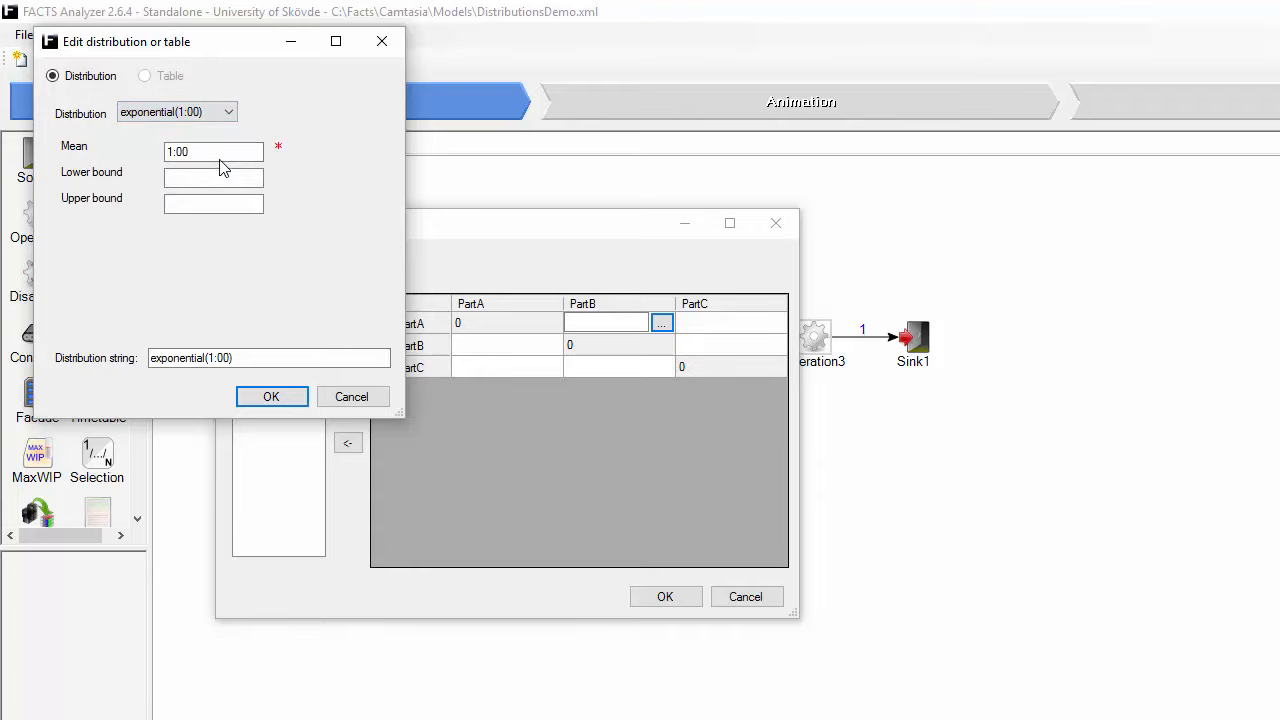
double_click(210, 152)
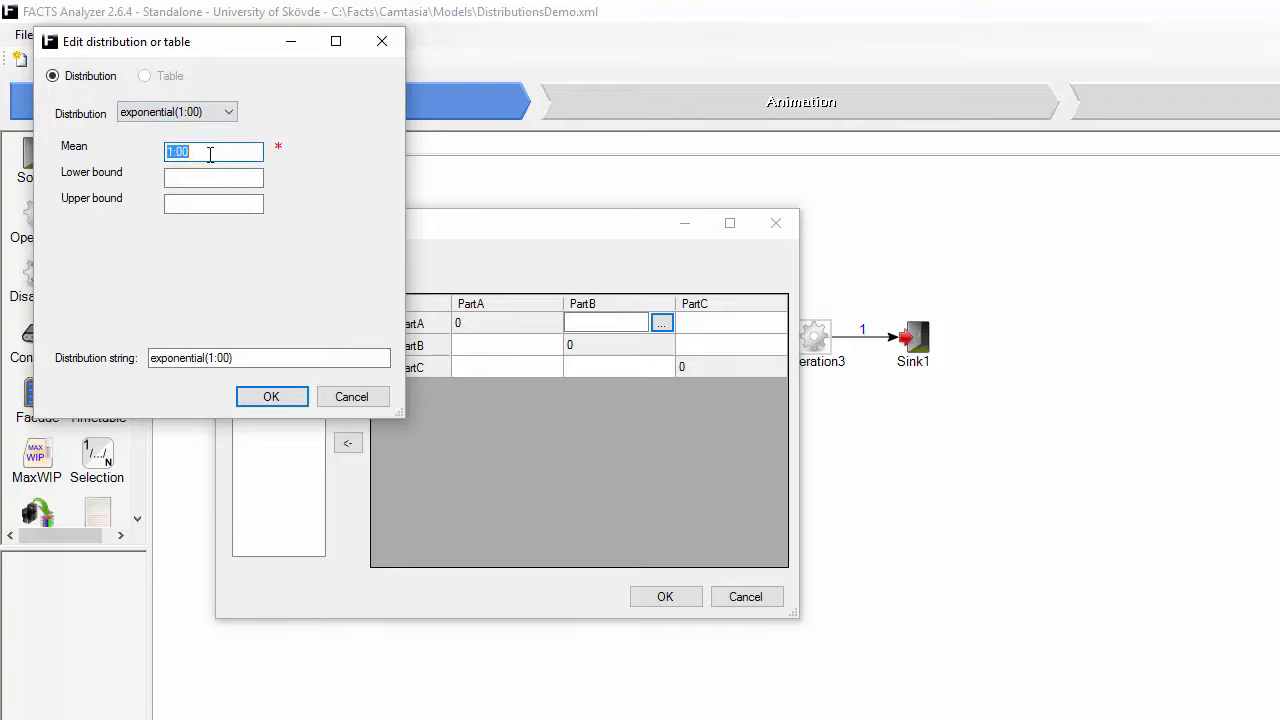
type("50")
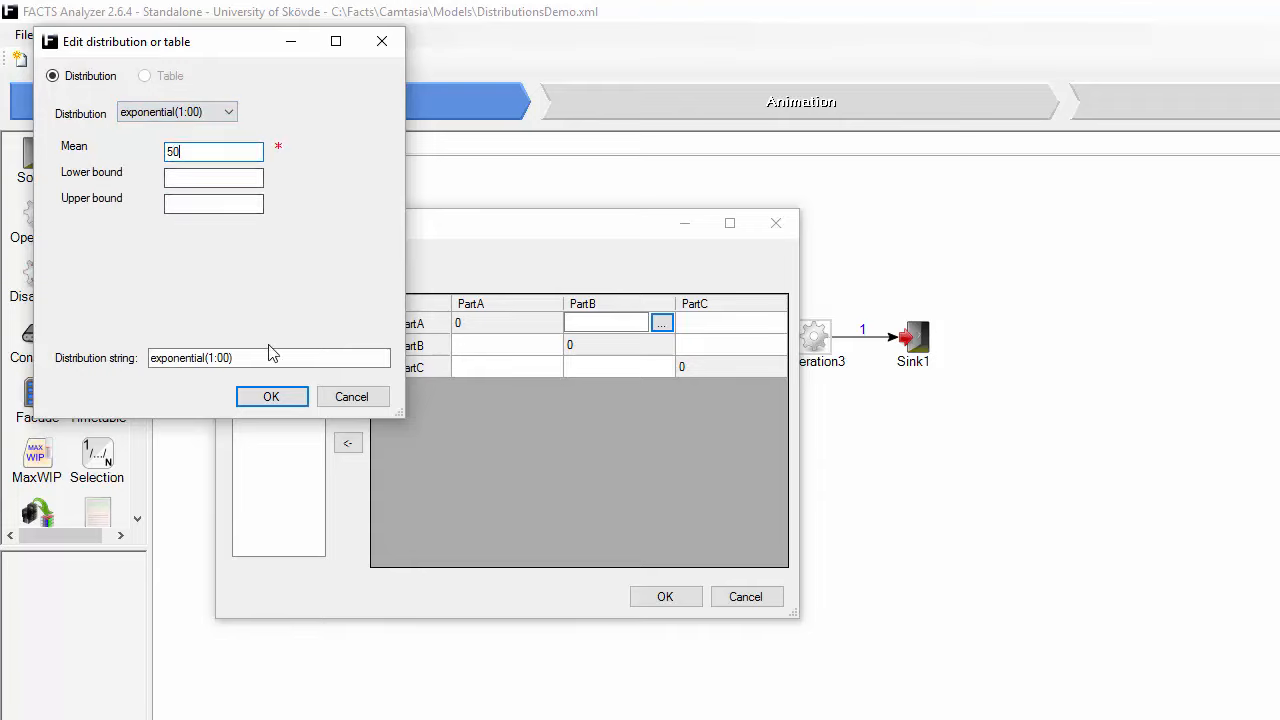
left_click(288, 398)
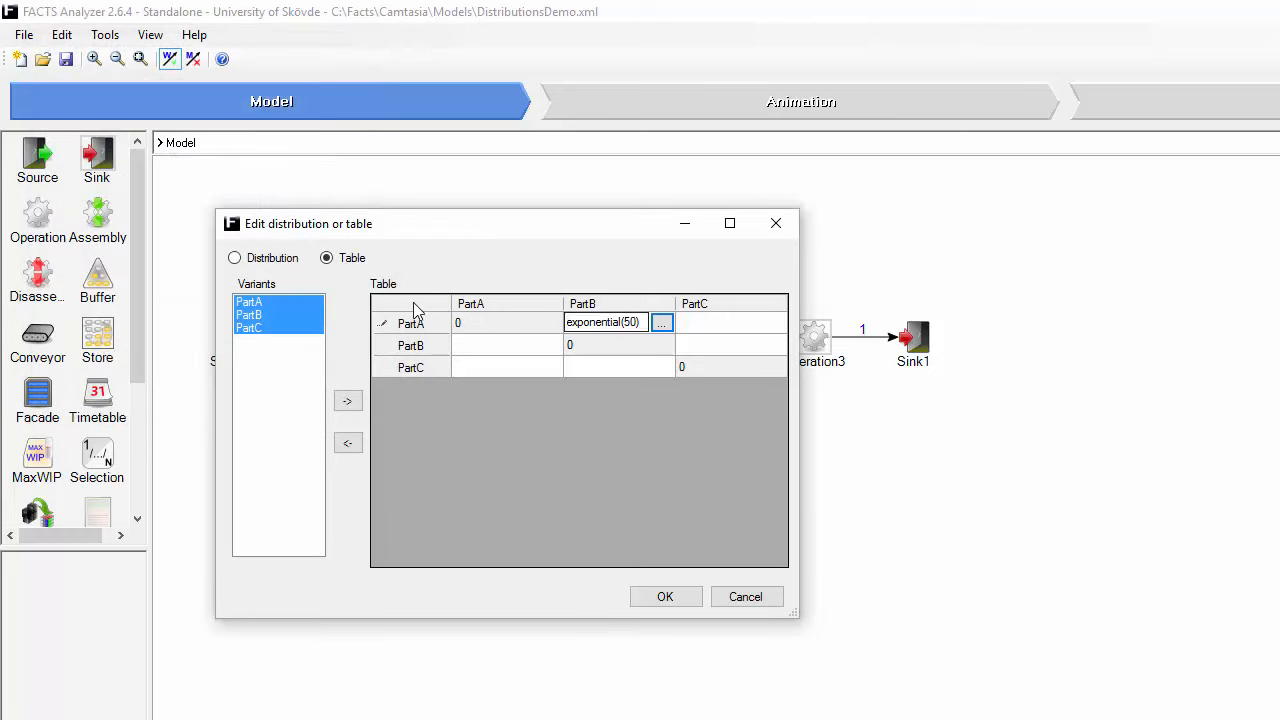
Step: Set the setup time in row PartA, column PartC to an exponential distribution with mean 1:10
left_click(730, 324)
left_click(773, 324)
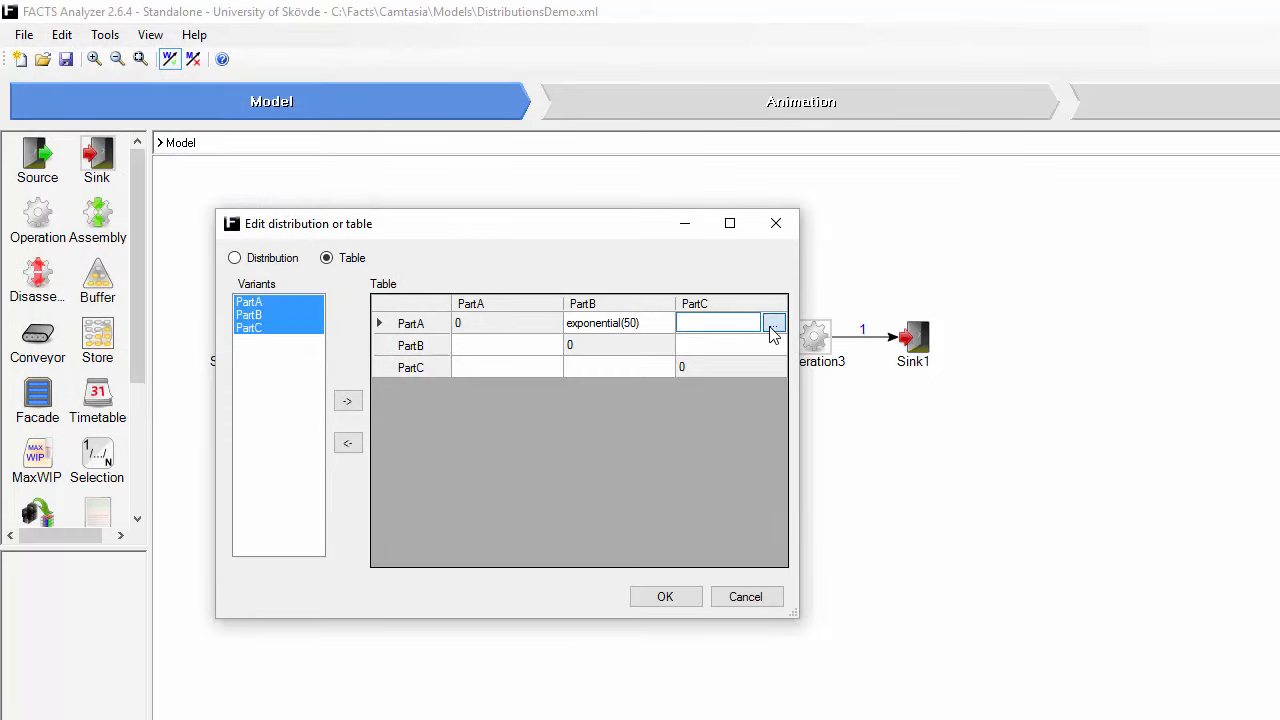
double_click(207, 153)
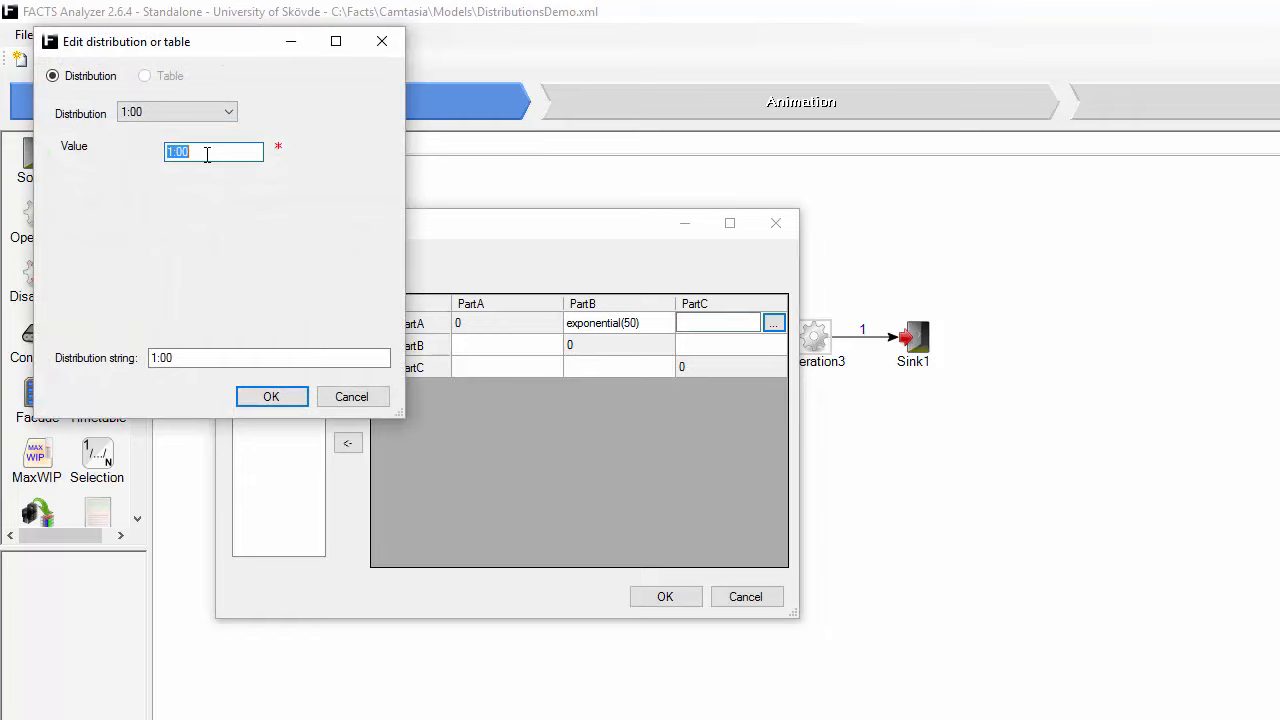
type("70")
left_click(232, 110)
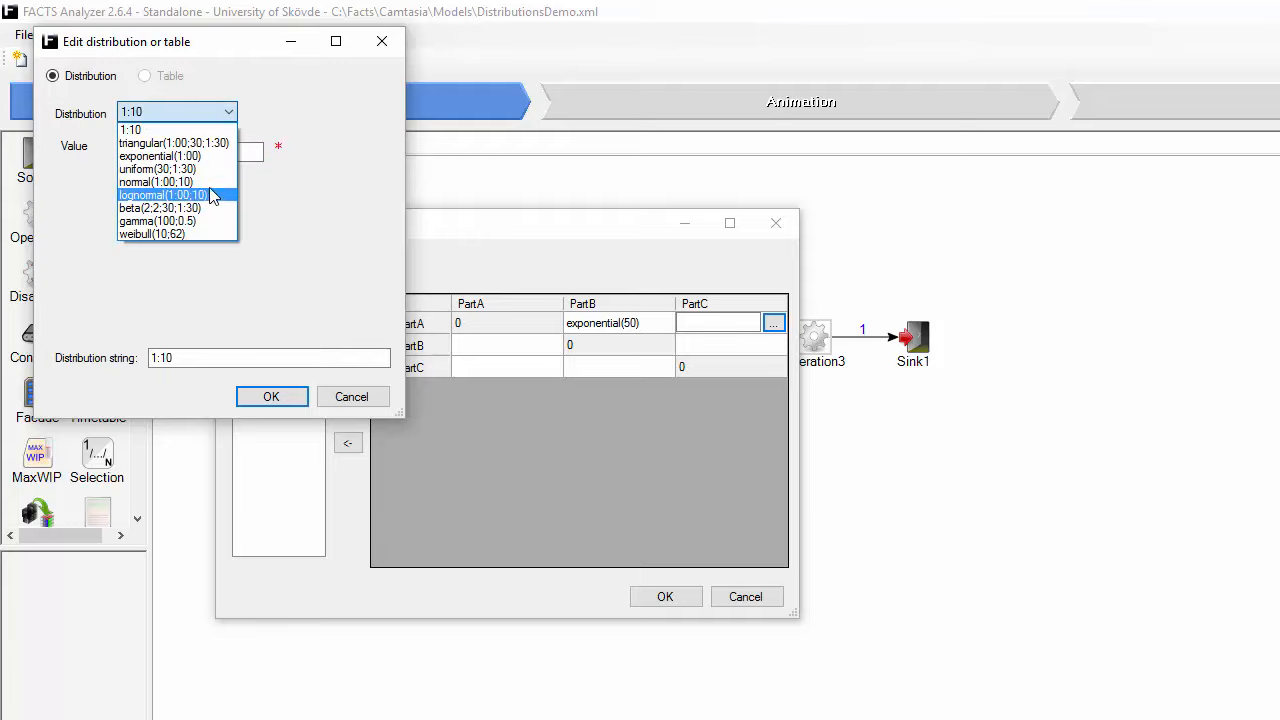
left_click(208, 156)
double_click(212, 152)
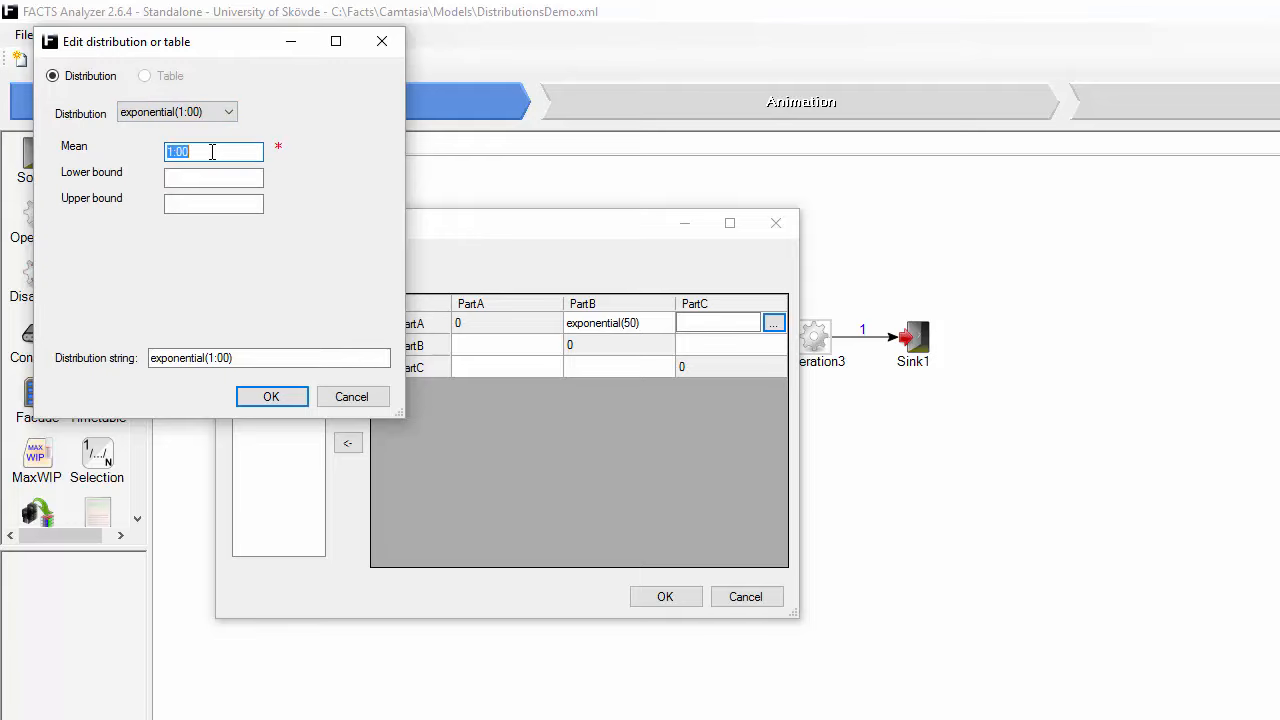
type("70")
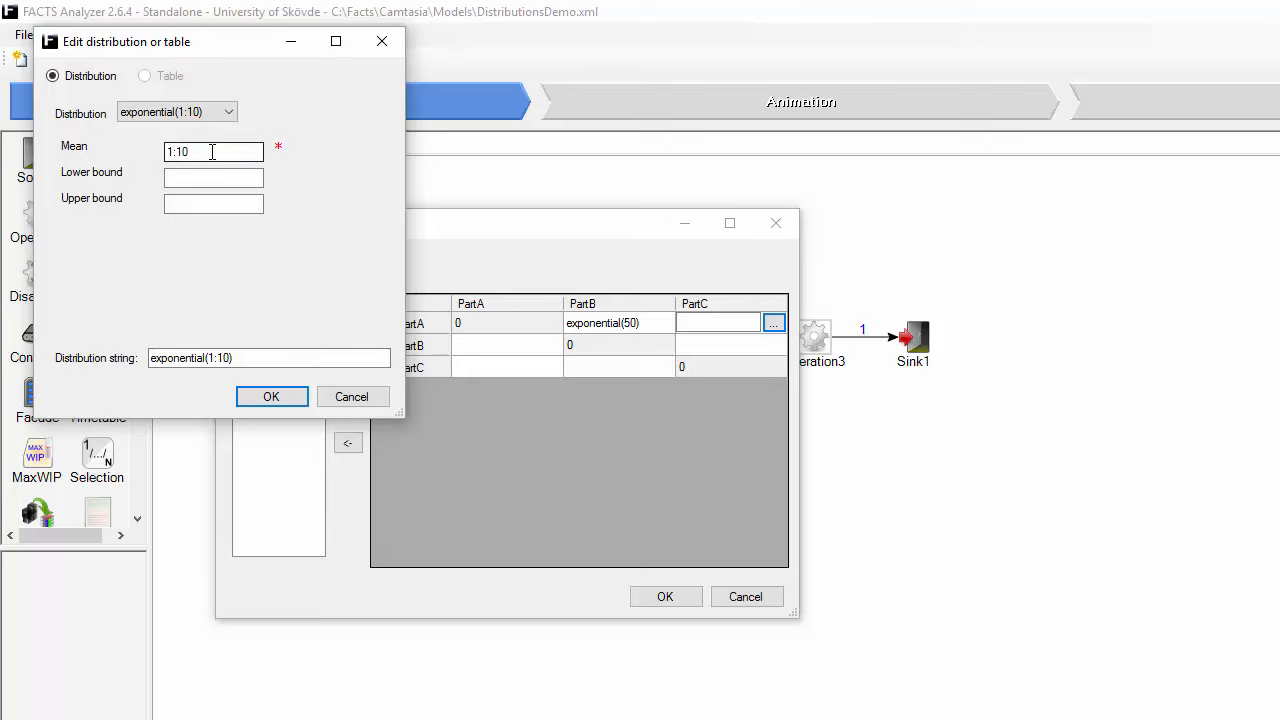
left_click(258, 396)
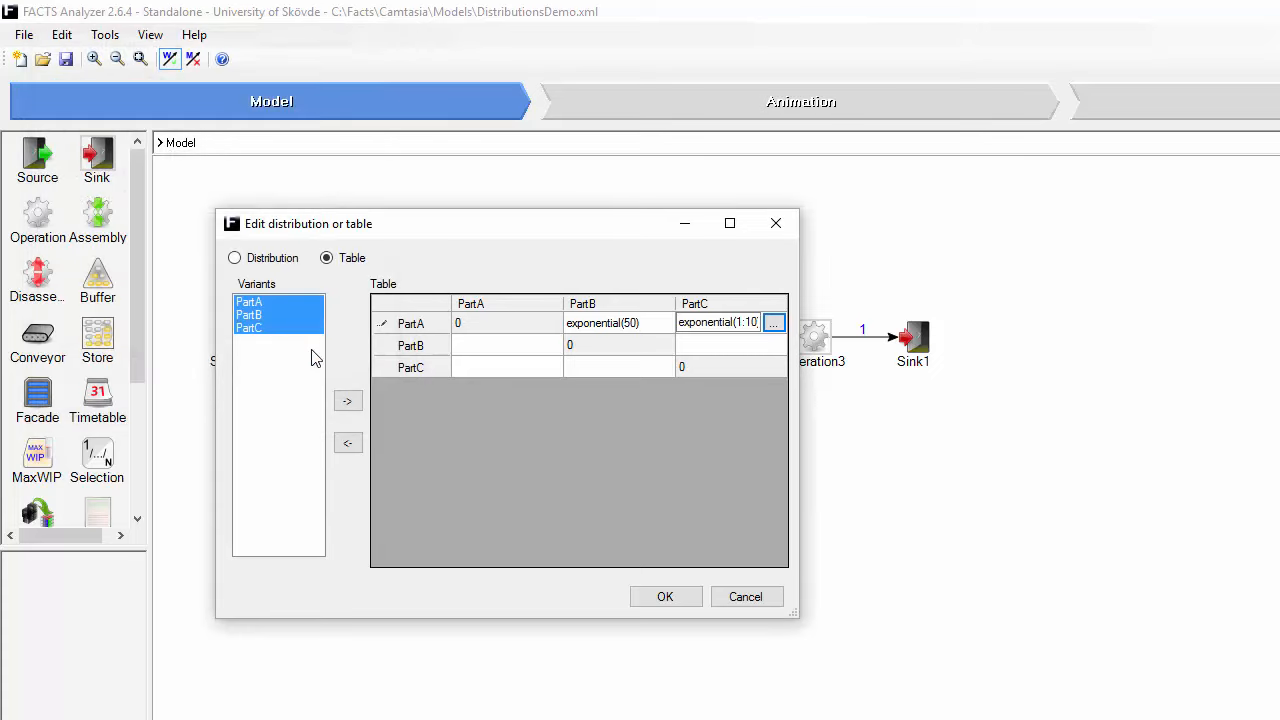
Step: Set the setup time in row PartB, column PartA to an exponential distribution with mean 50
left_click(484, 352)
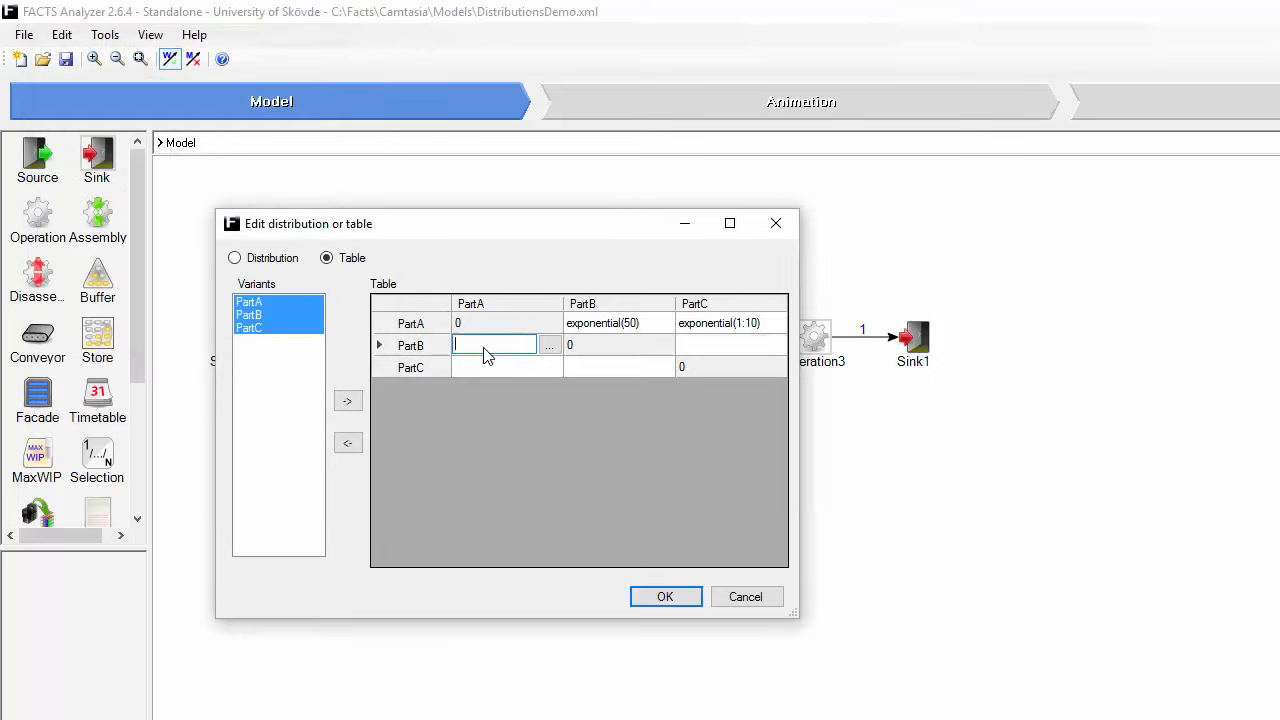
left_click(551, 346)
left_click(255, 138)
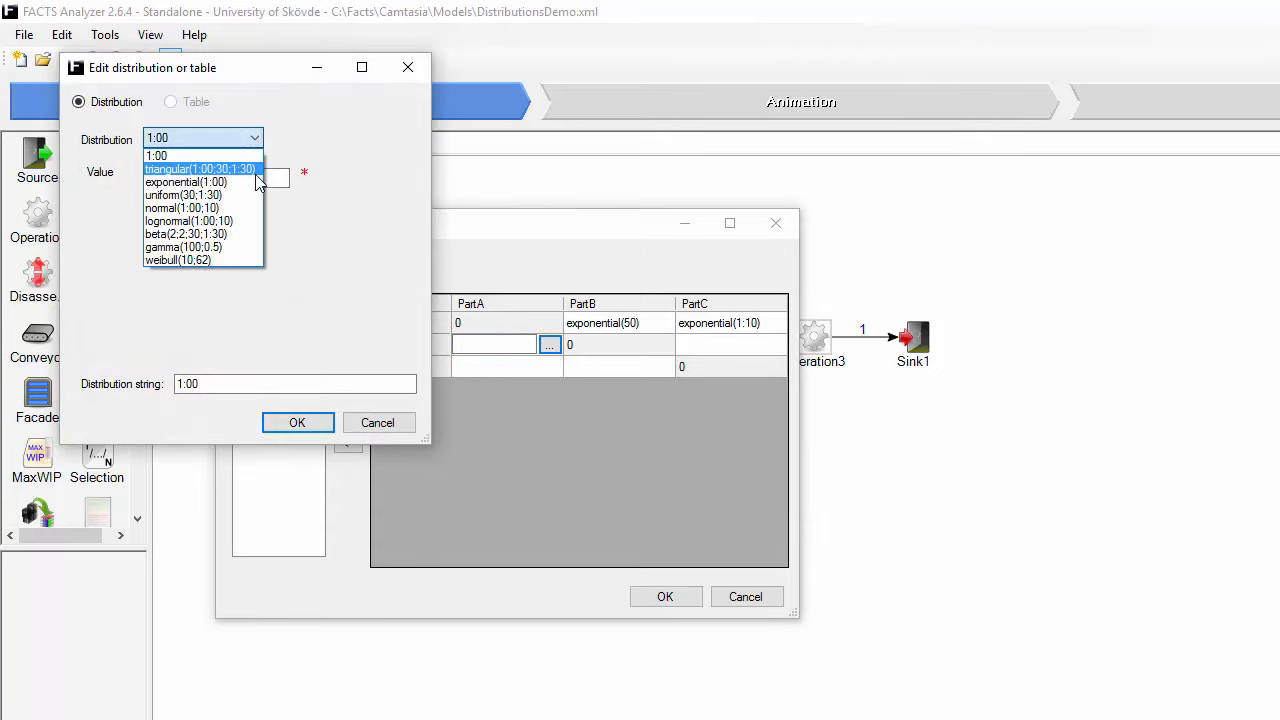
left_click(255, 182)
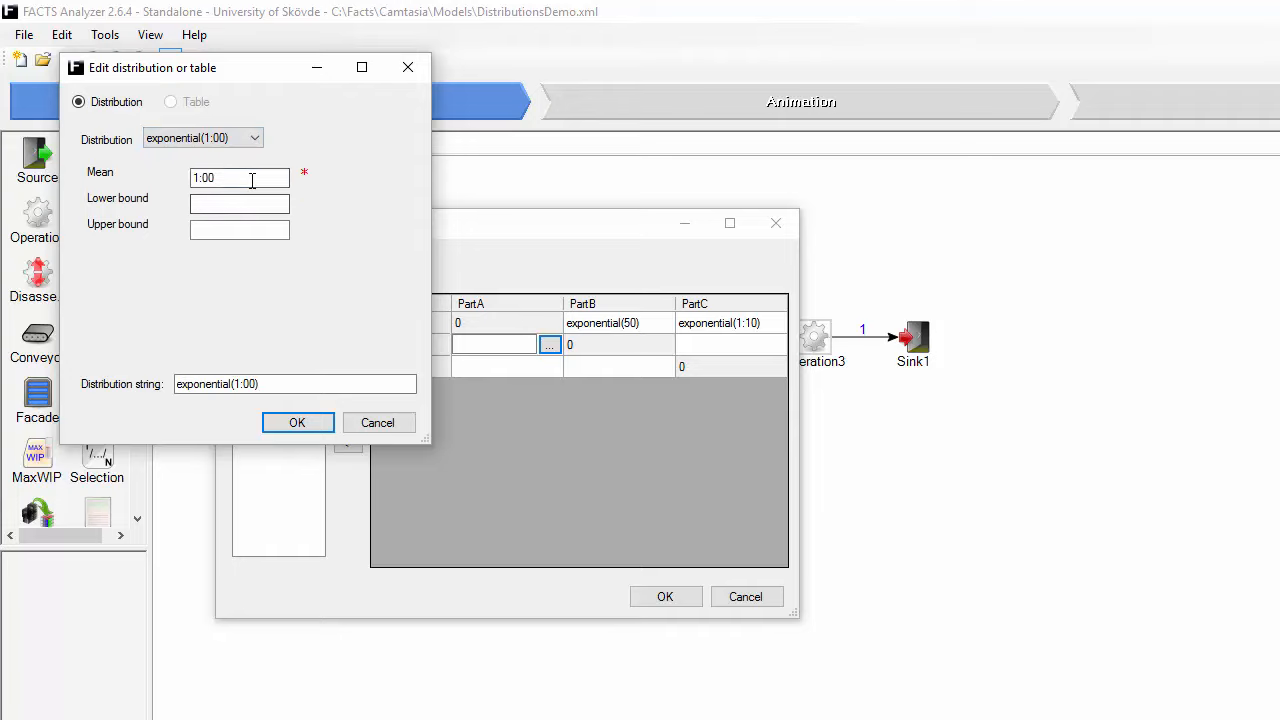
double_click(252, 180)
type("50")
key("Return")
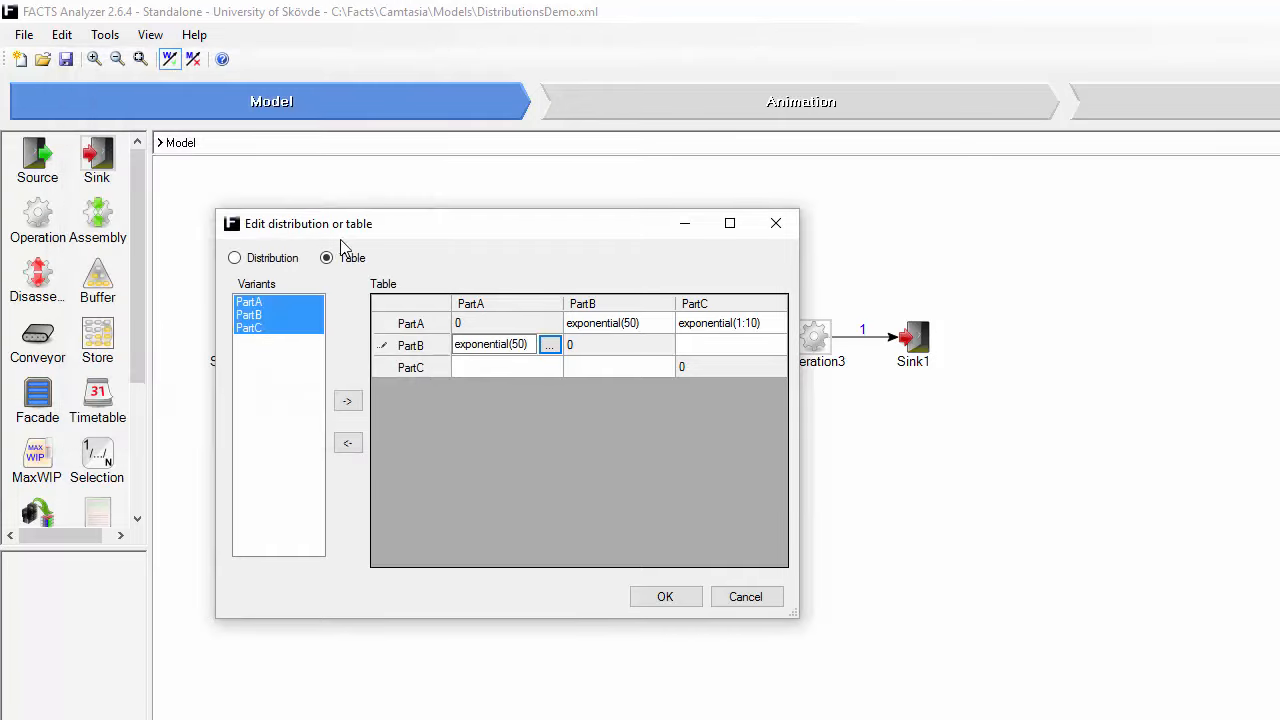
Step: Set the setup time in row PartB, column PartC to an exponential distribution with mean 1:10
left_click(738, 350)
left_click(772, 345)
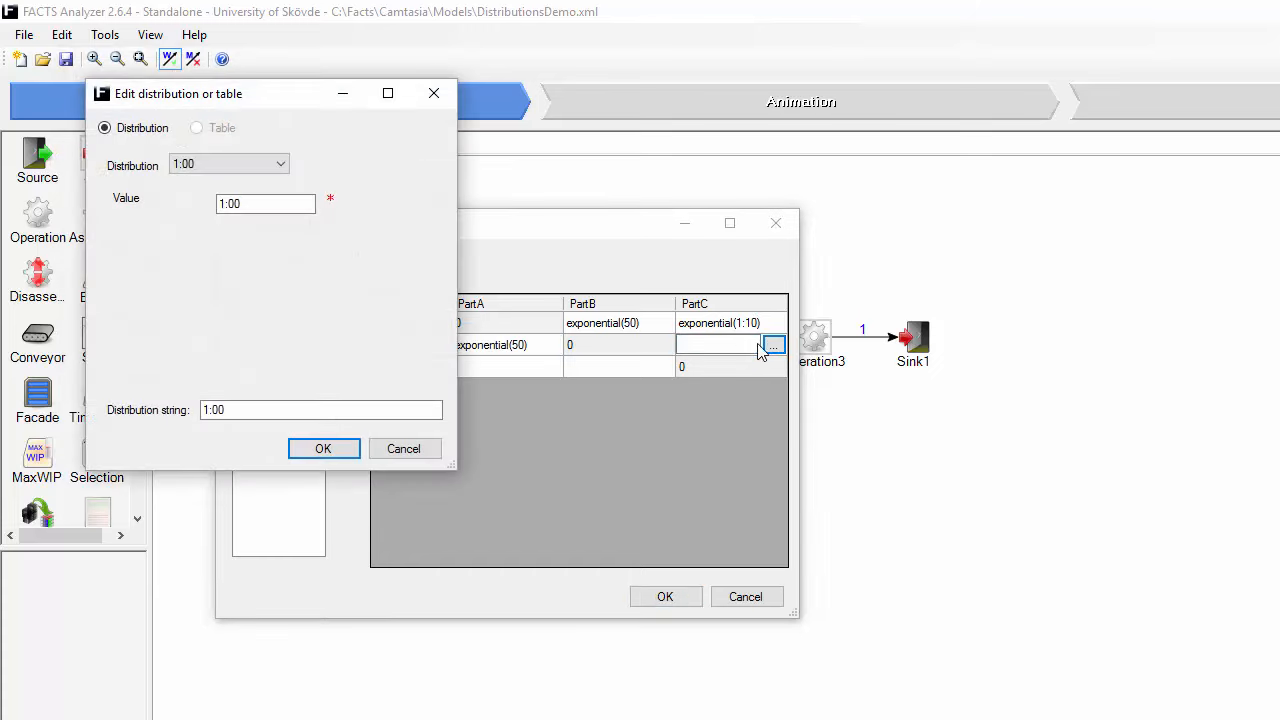
left_click(281, 163)
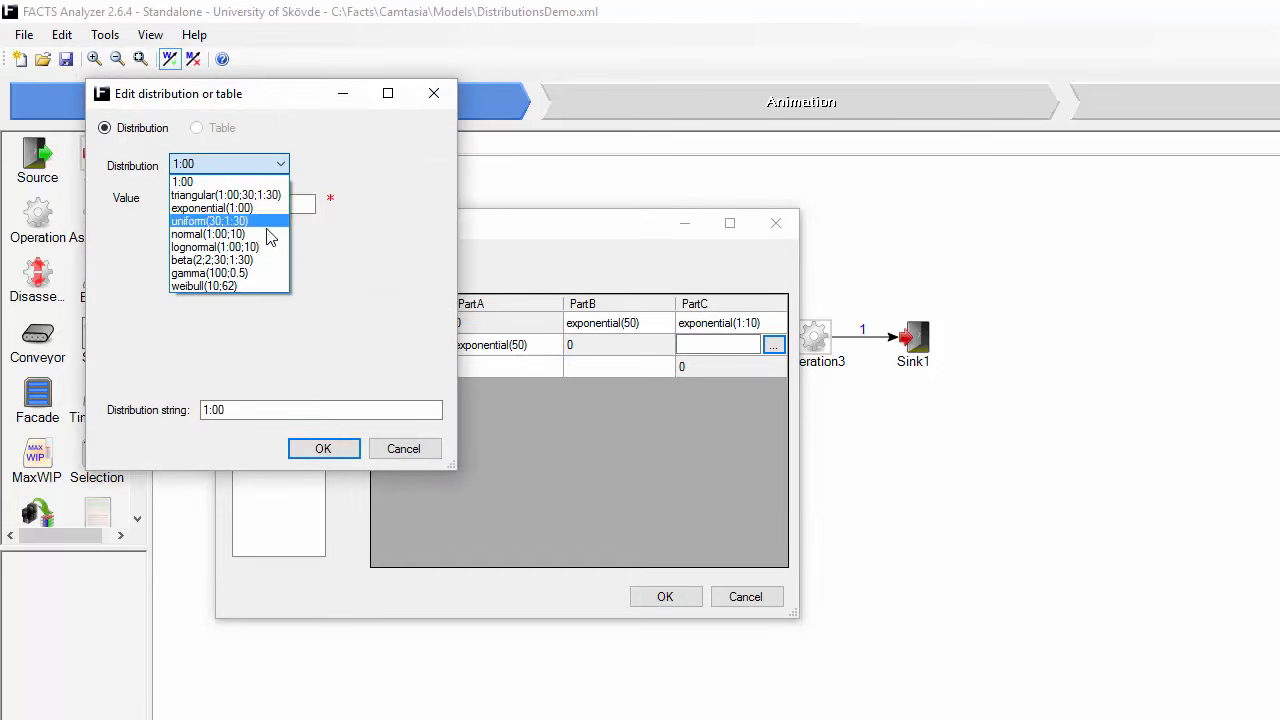
left_click(267, 210)
double_click(261, 205)
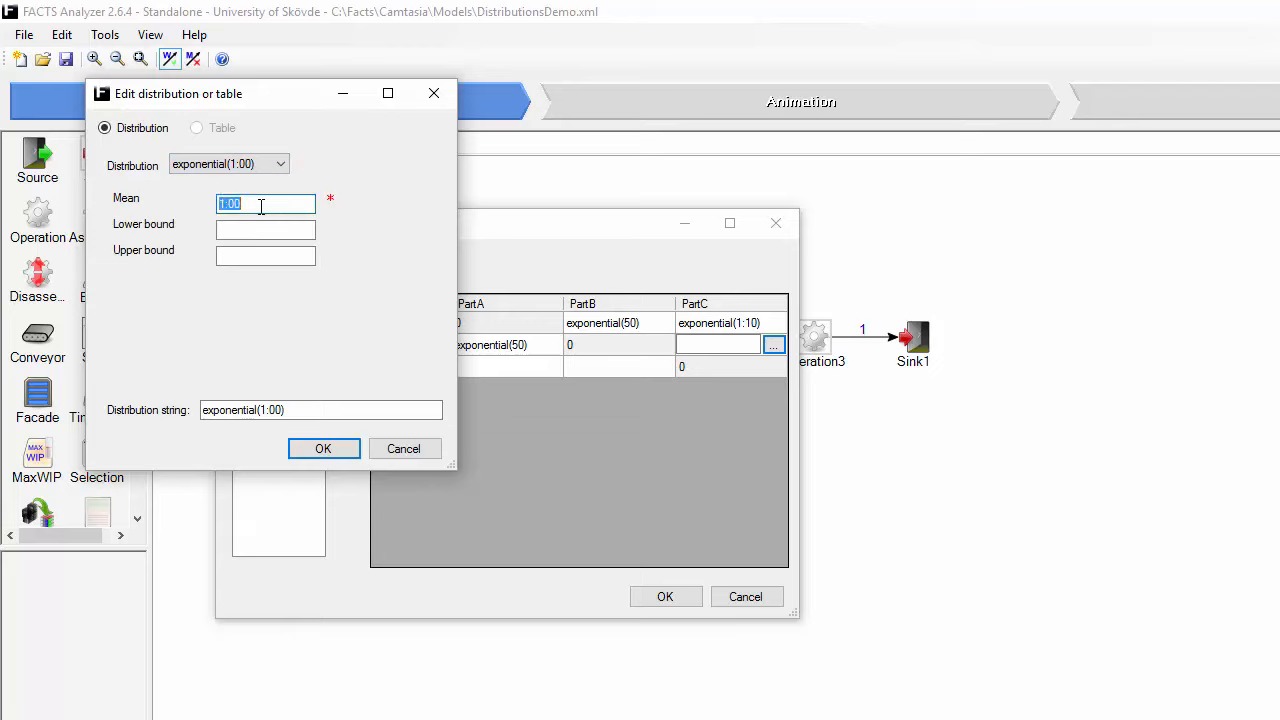
type("7")
key("Return")
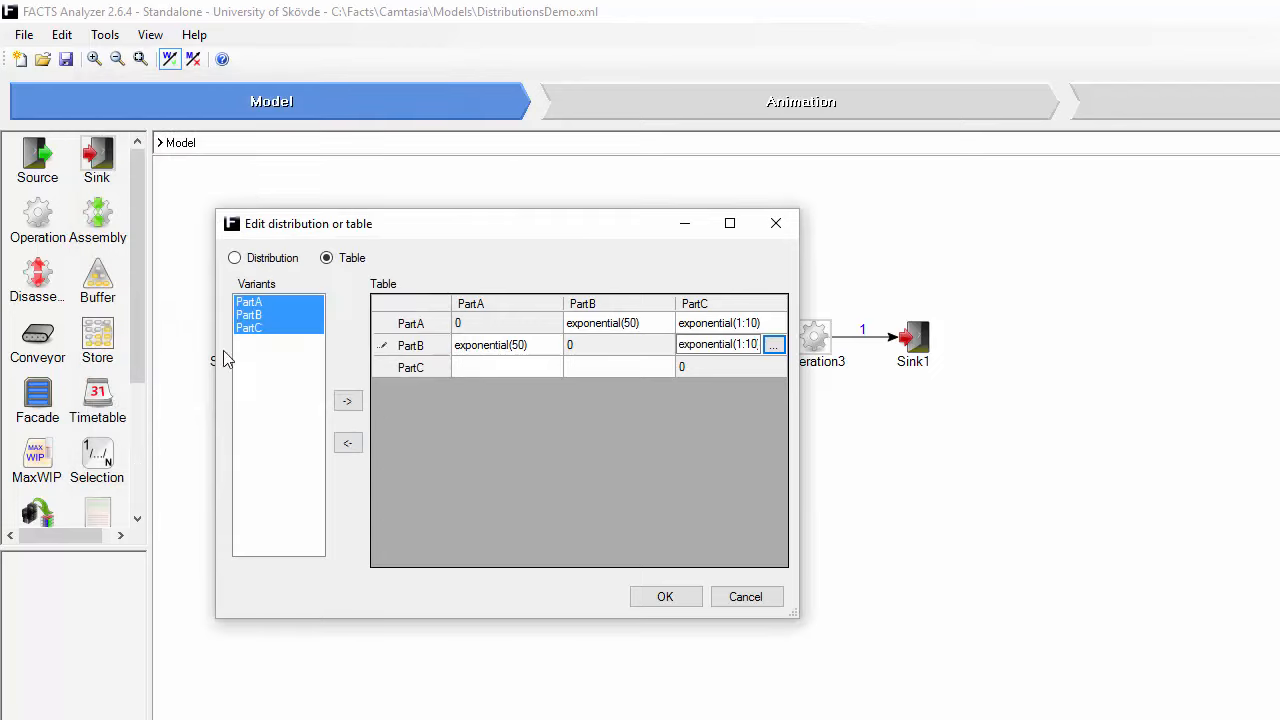
Step: Set the setup time in row PartC, column PartA to an exponential distribution with mean 1:10
left_click(507, 369)
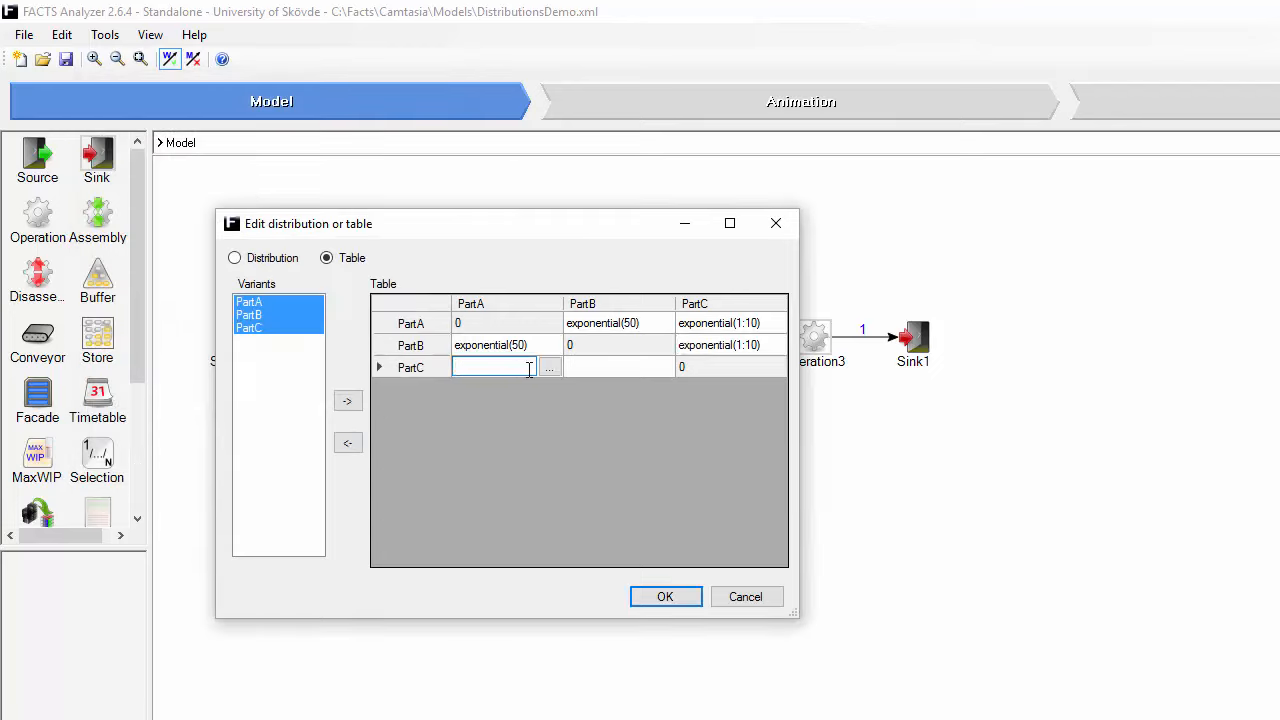
left_click(549, 369)
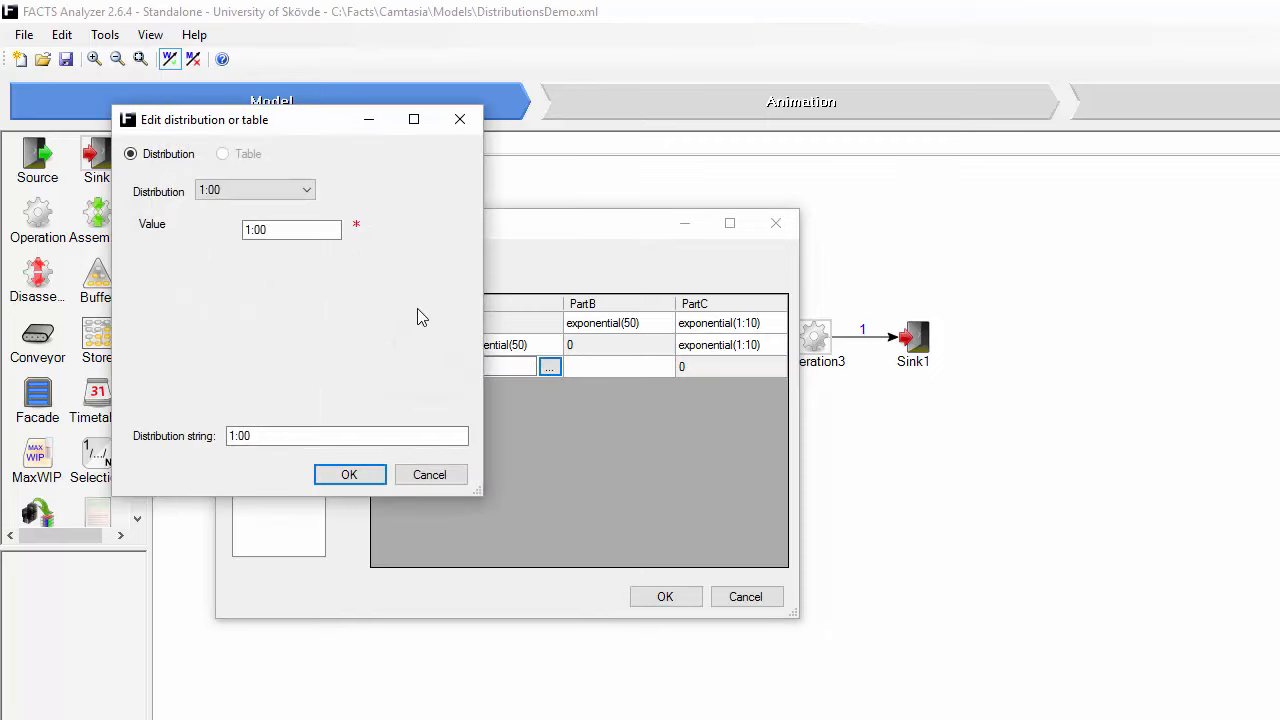
left_click(306, 190)
left_click(240, 233)
left_click(295, 230)
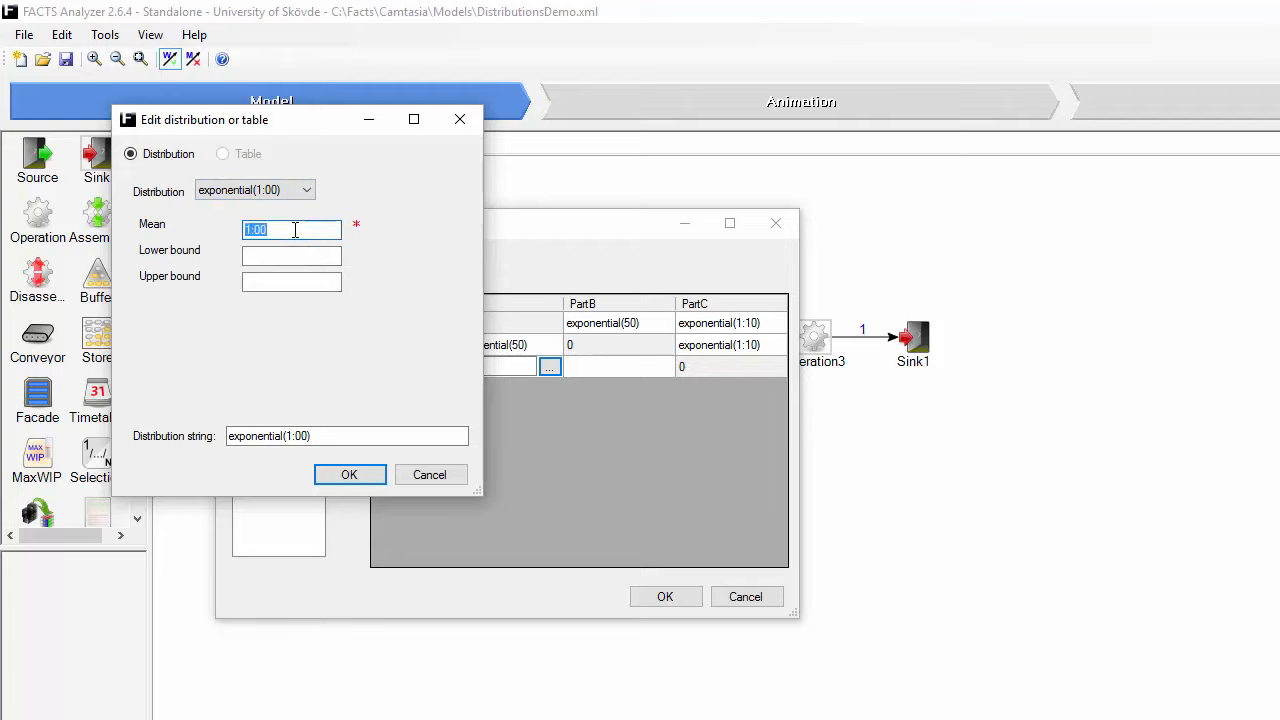
type("1:10")
key("Return")
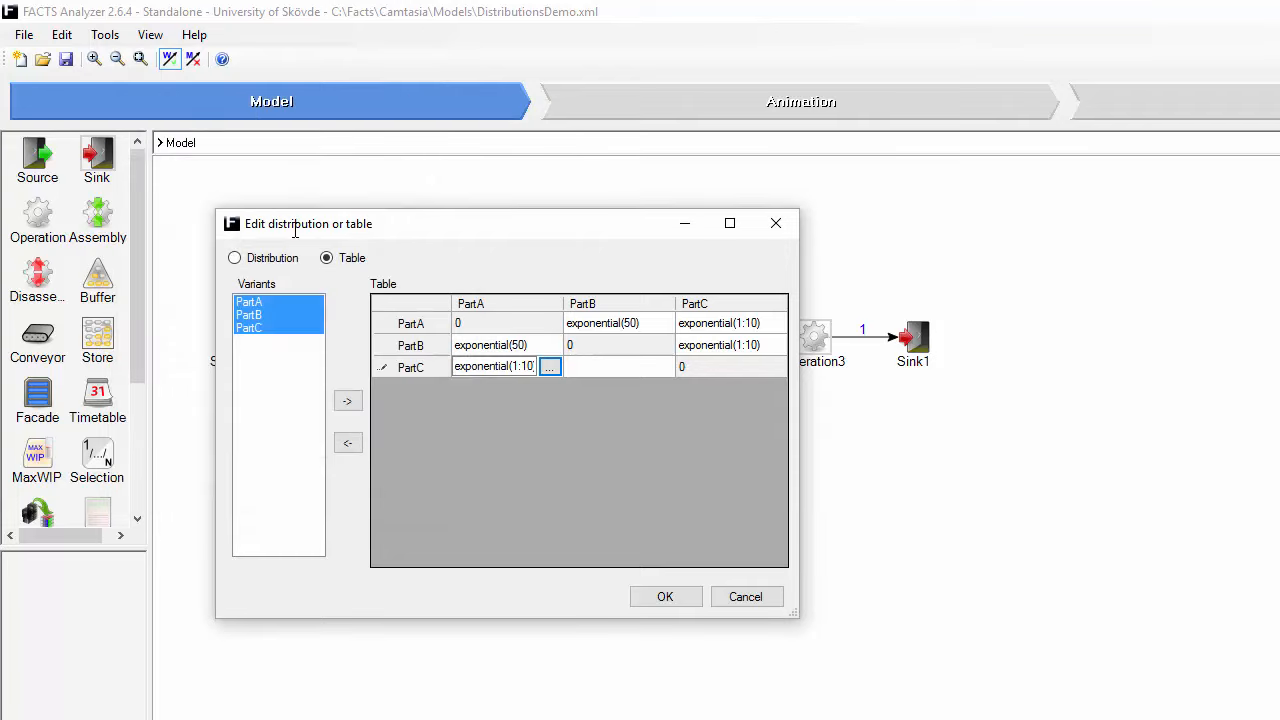
Step: Set the setup time in row PartC, column PartB to an exponential distribution with mean 50, and accept the setup time table
left_click(640, 366)
left_click(662, 367)
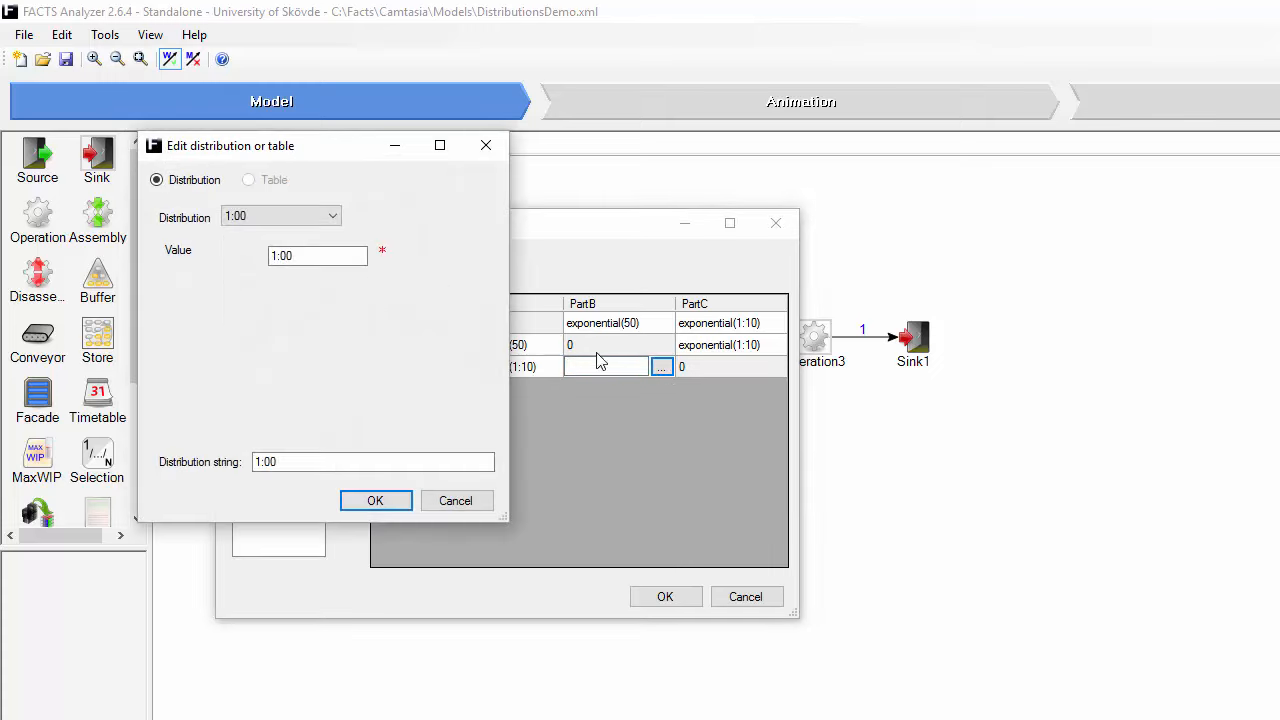
left_click(339, 218)
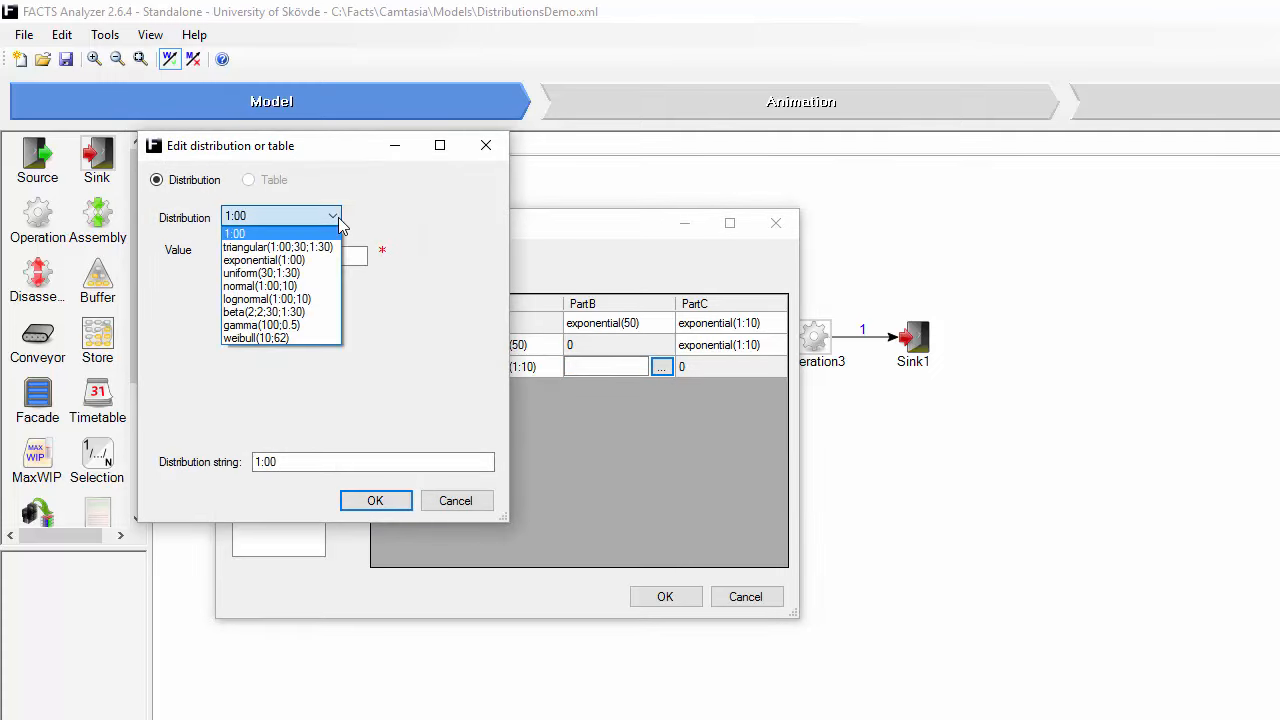
left_click(313, 260)
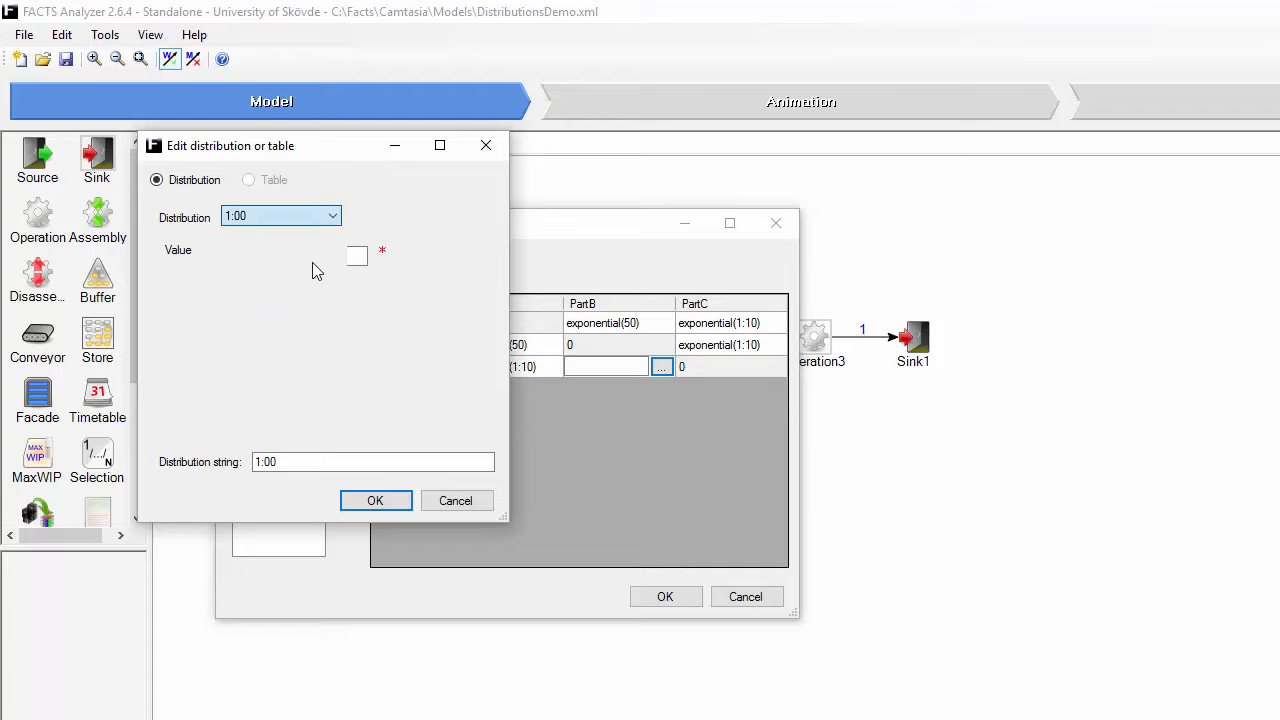
double_click(313, 257)
type("50")
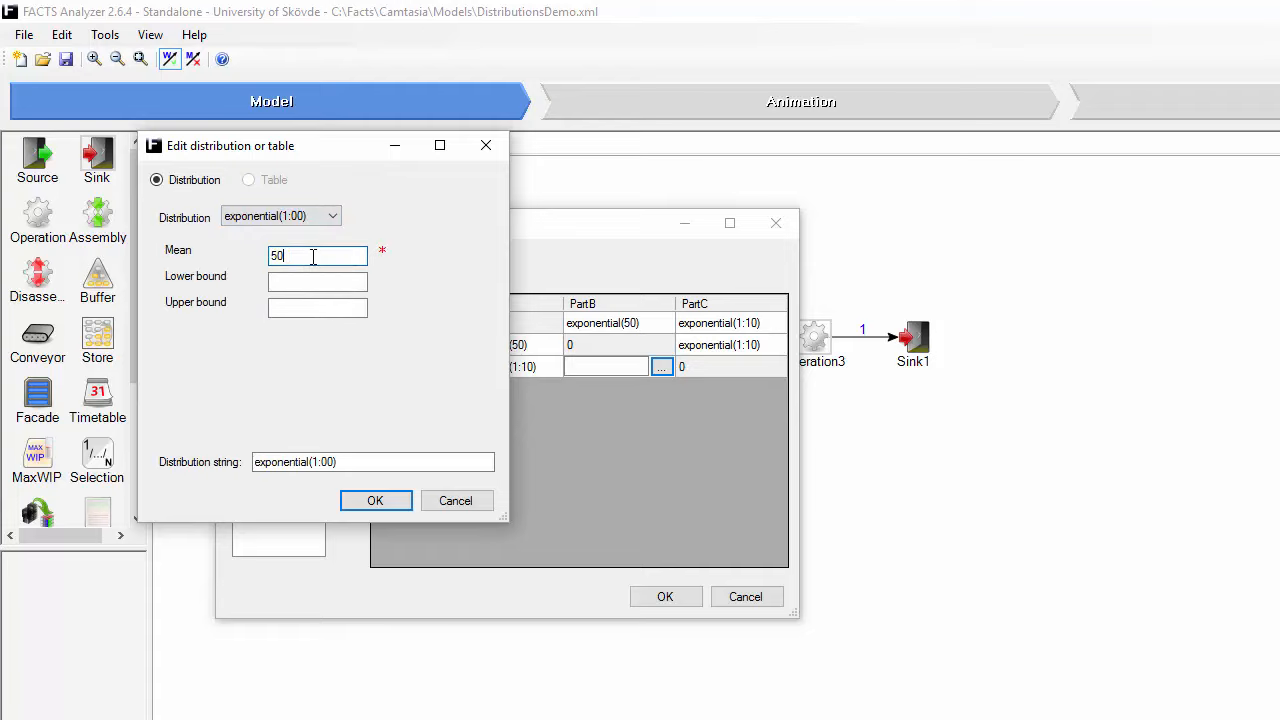
left_click(378, 505)
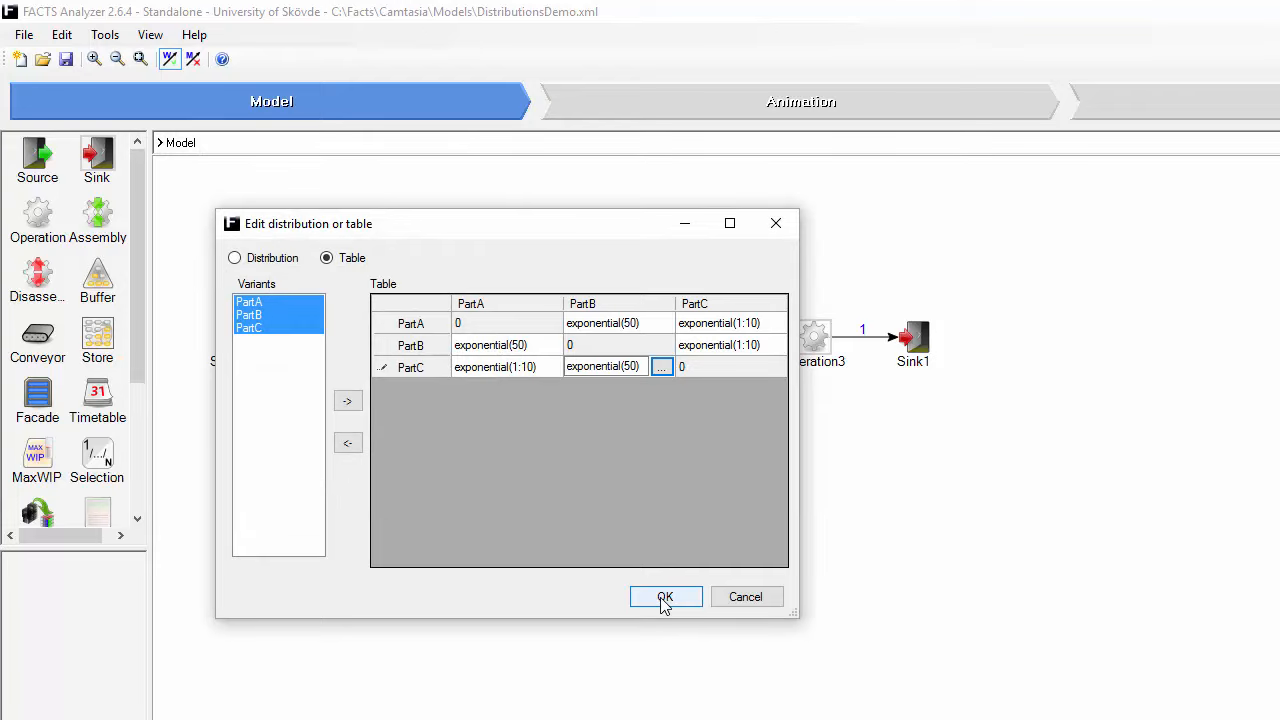
left_click(663, 598)
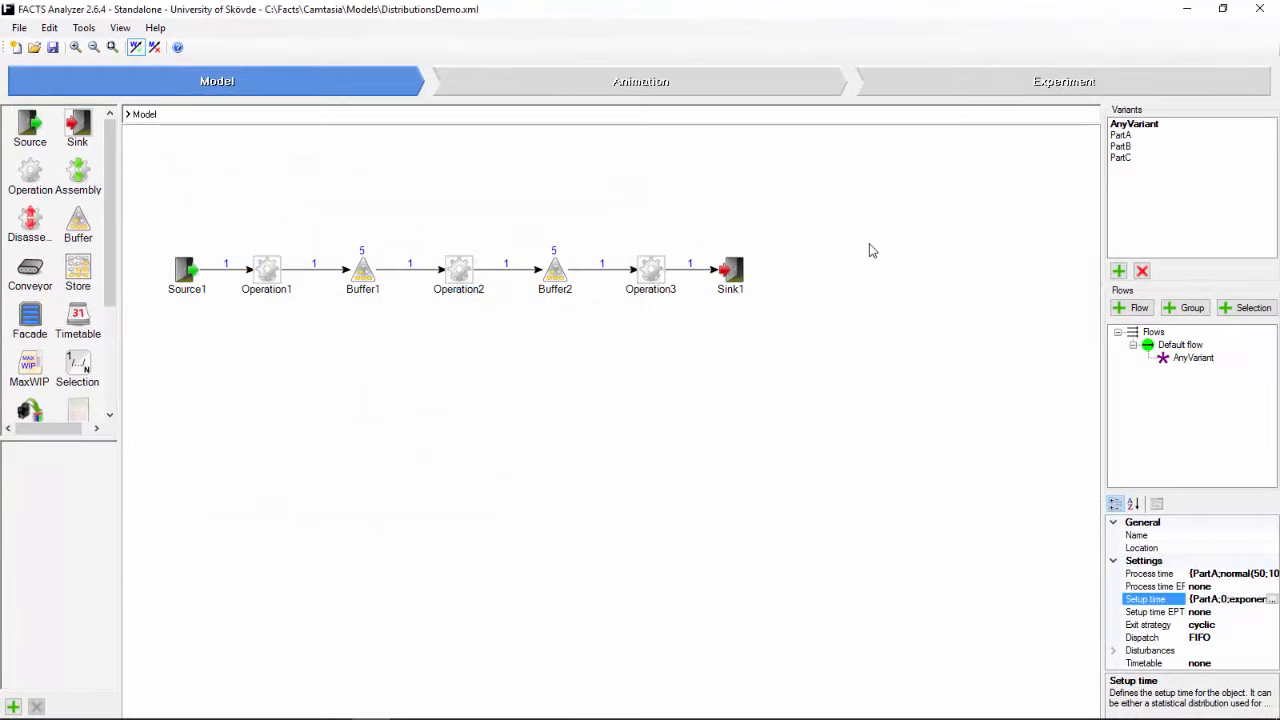
Step: Run a simulation experiment on the model and examine each operation's working share in the utilization chart
left_click(982, 80)
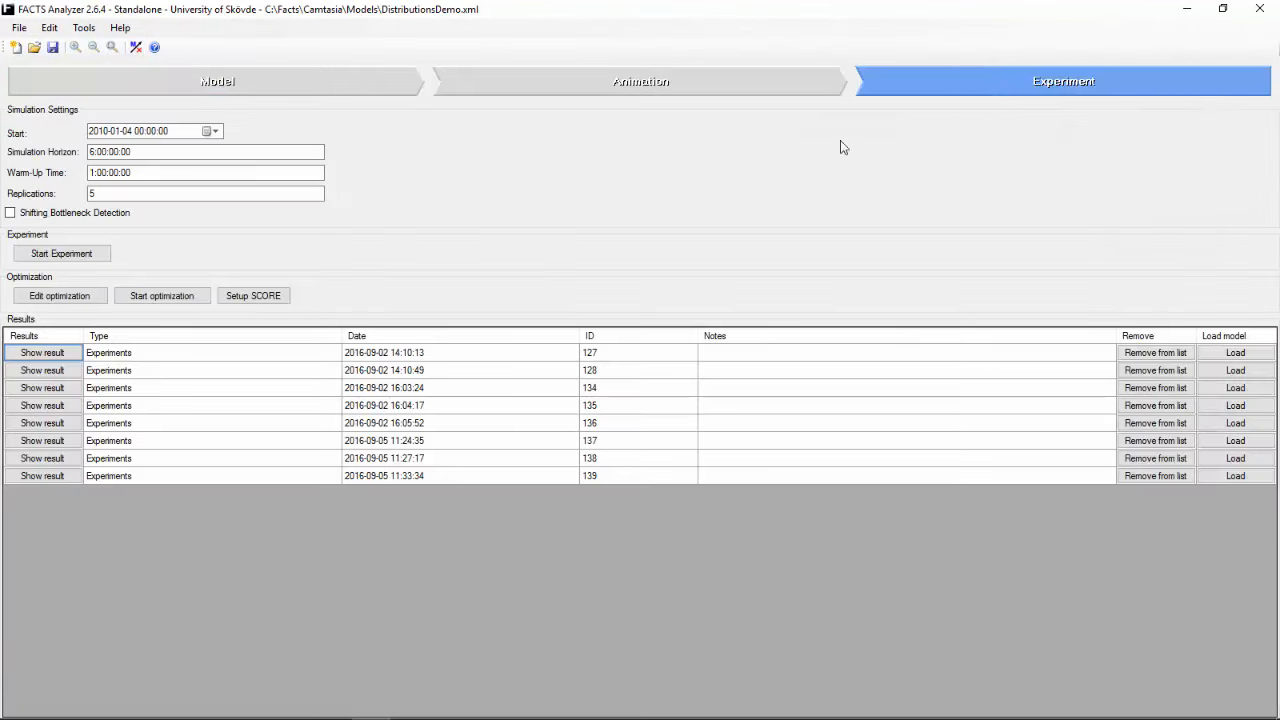
left_click(101, 256)
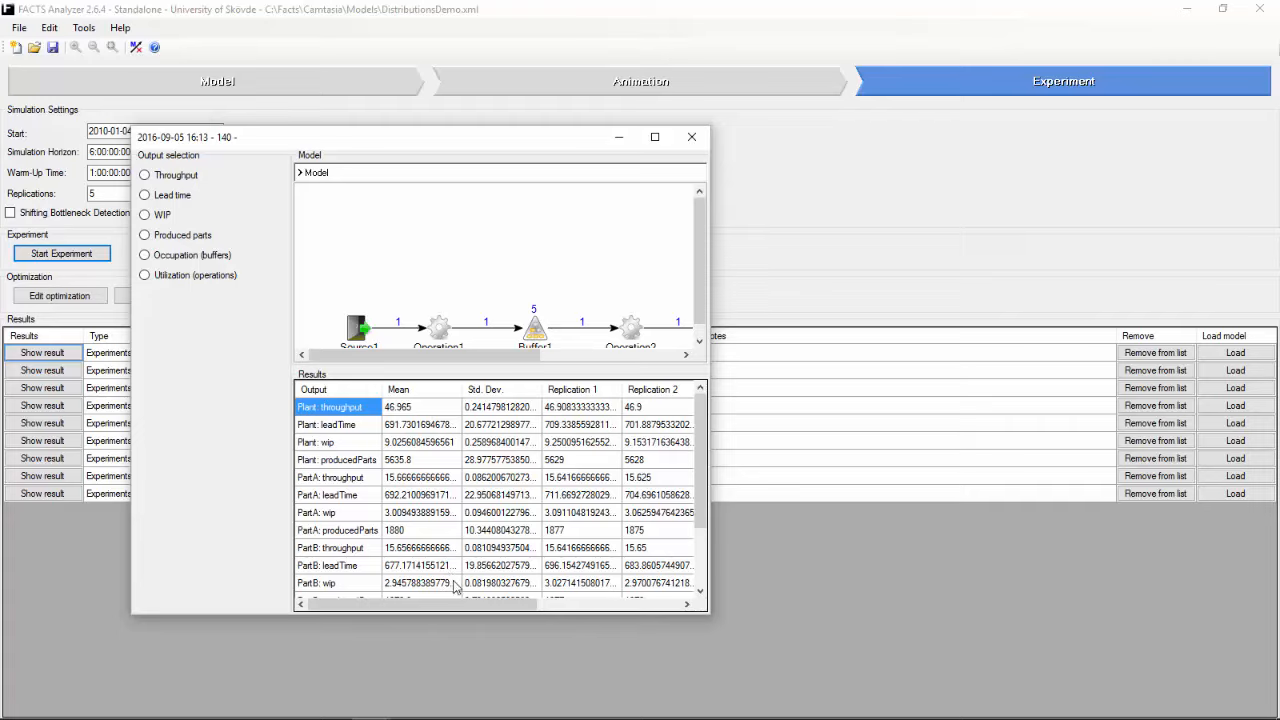
left_click(197, 280)
mouse_move(415, 506)
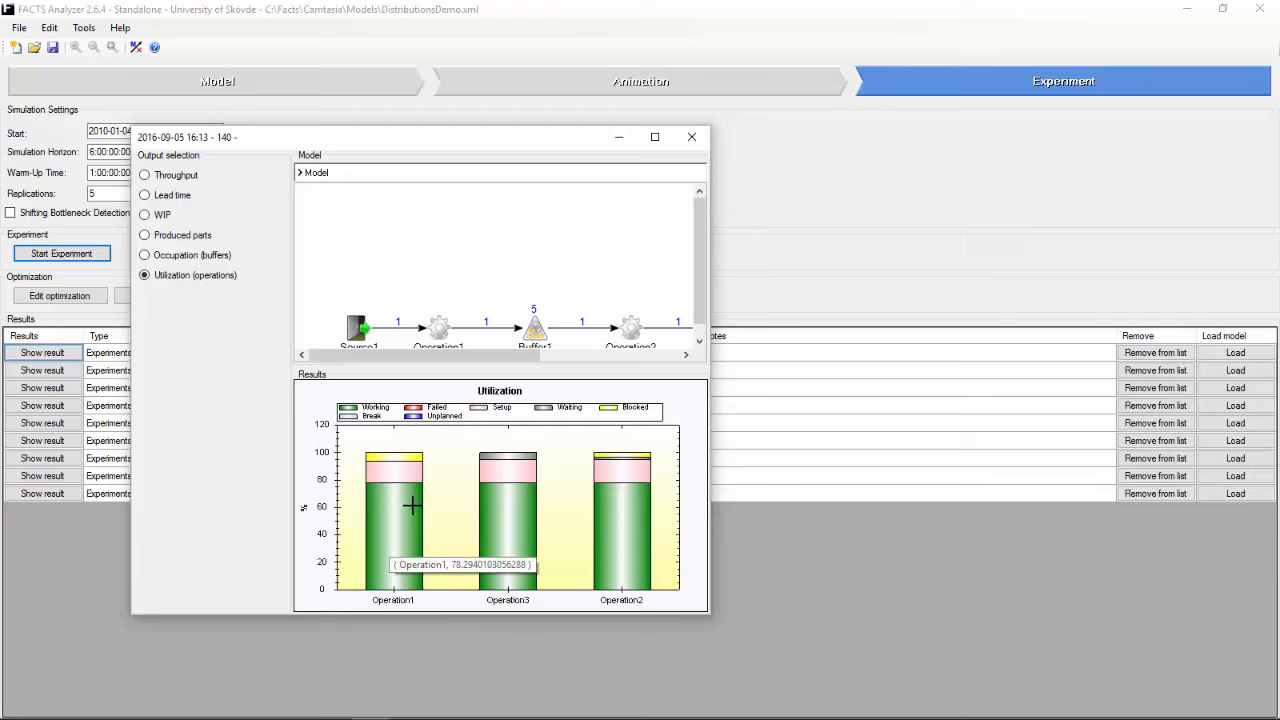
mouse_move(496, 522)
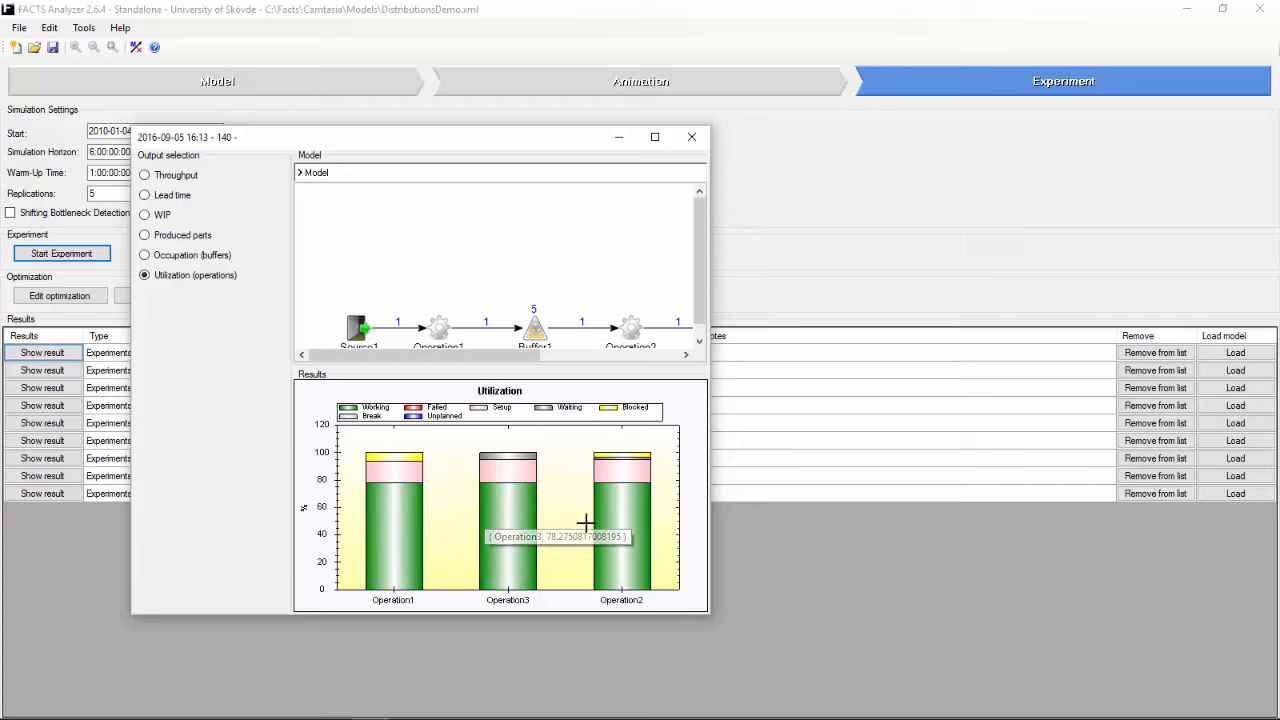
mouse_move(609, 523)
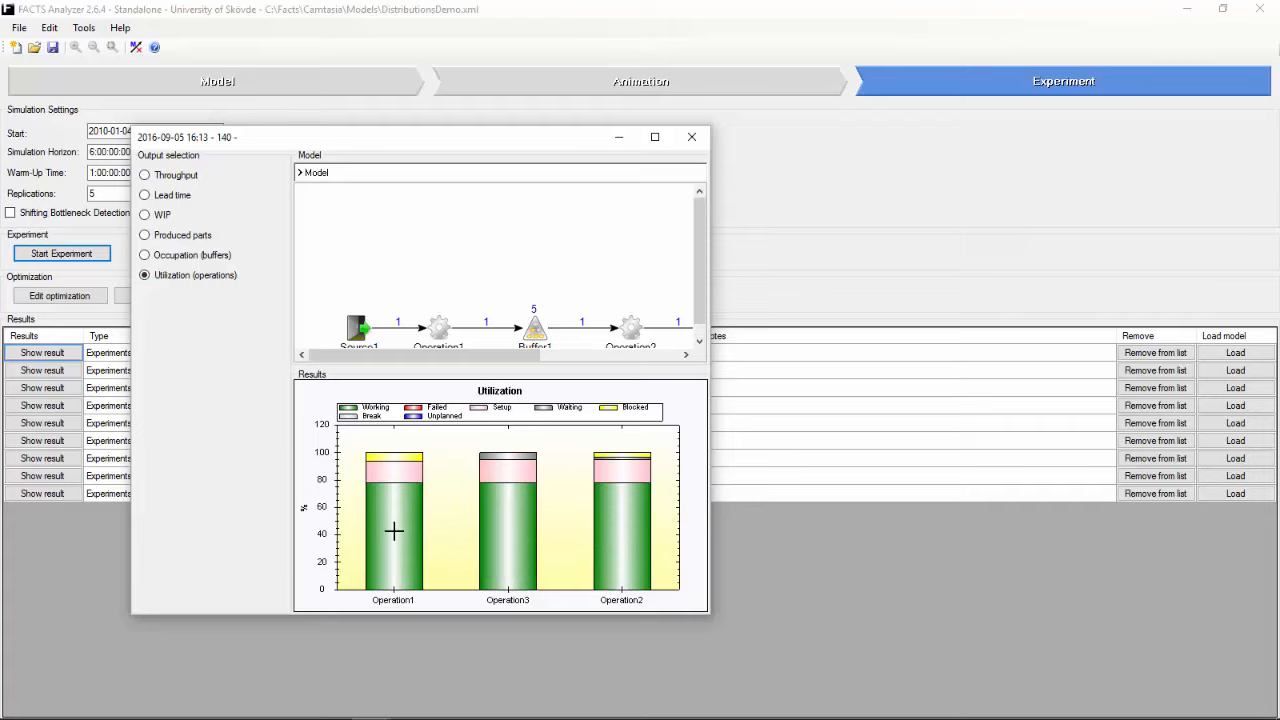
Step: Select Operation1, open the program help, search it for "EPT" and open the Effective Process Time topic
mouse_move(385, 529)
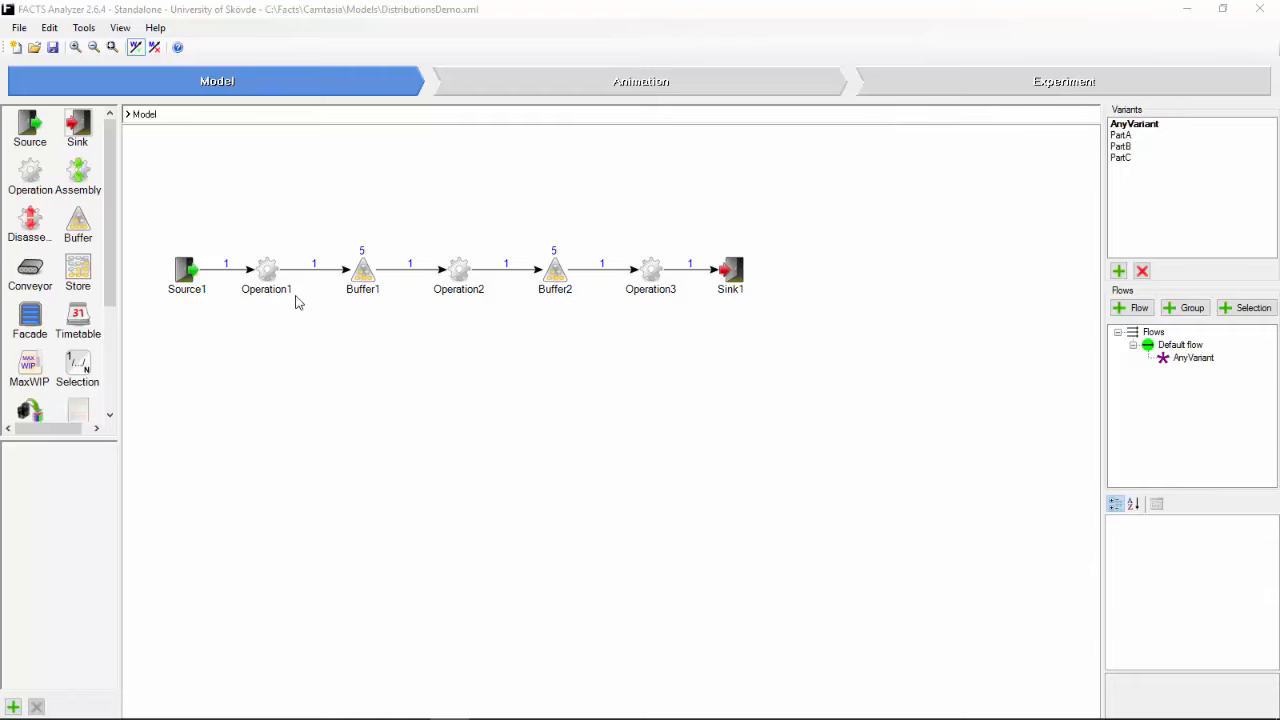
left_click(268, 271)
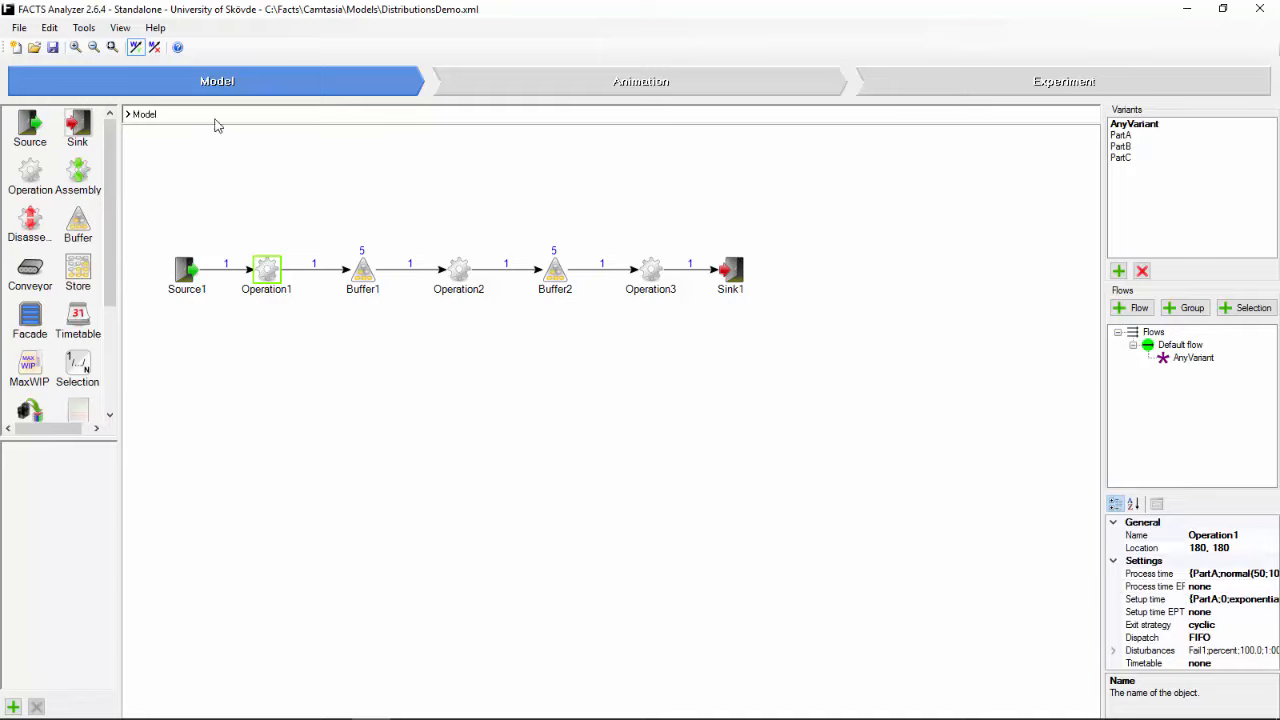
left_click(177, 47)
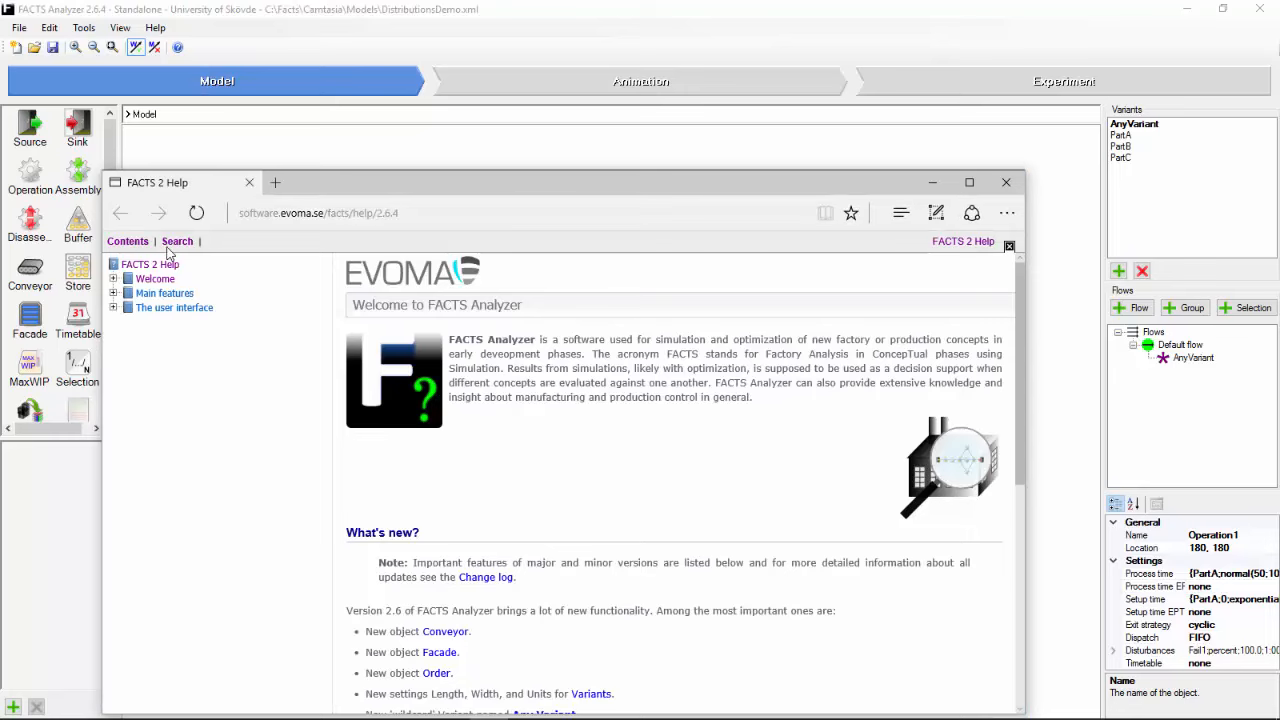
left_click(177, 243)
left_click(176, 270)
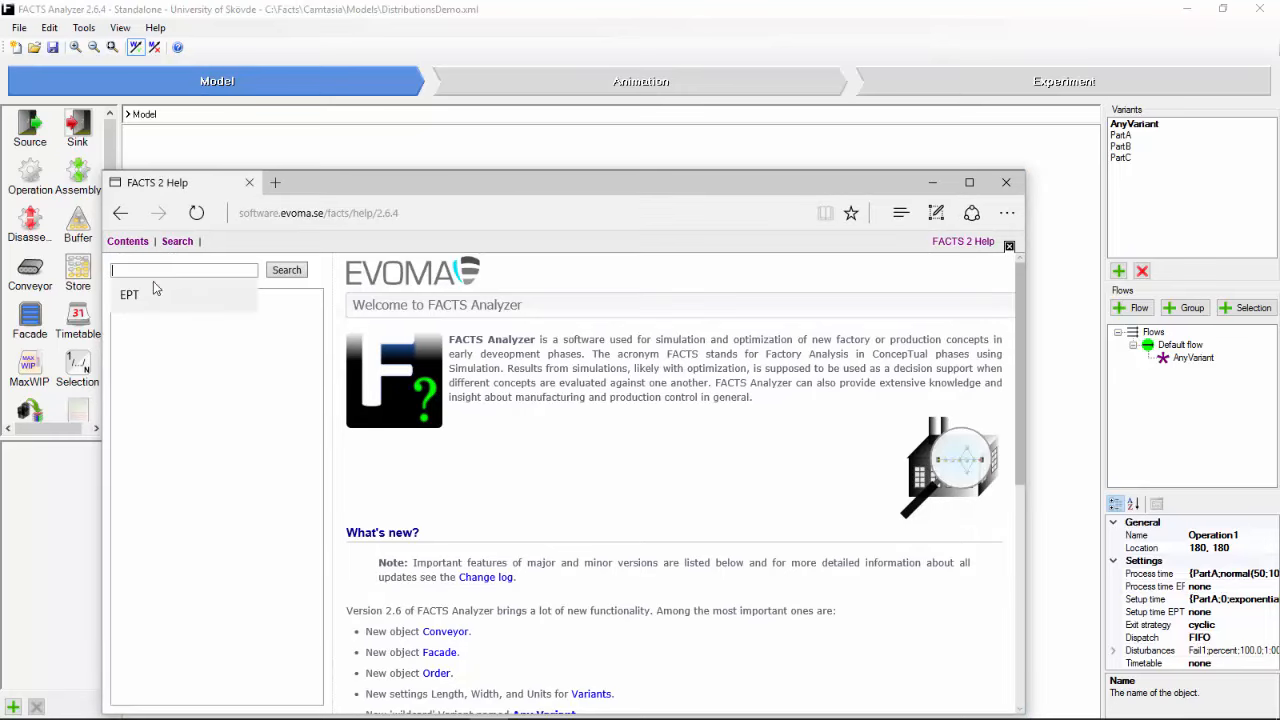
left_click(152, 290)
left_click(284, 270)
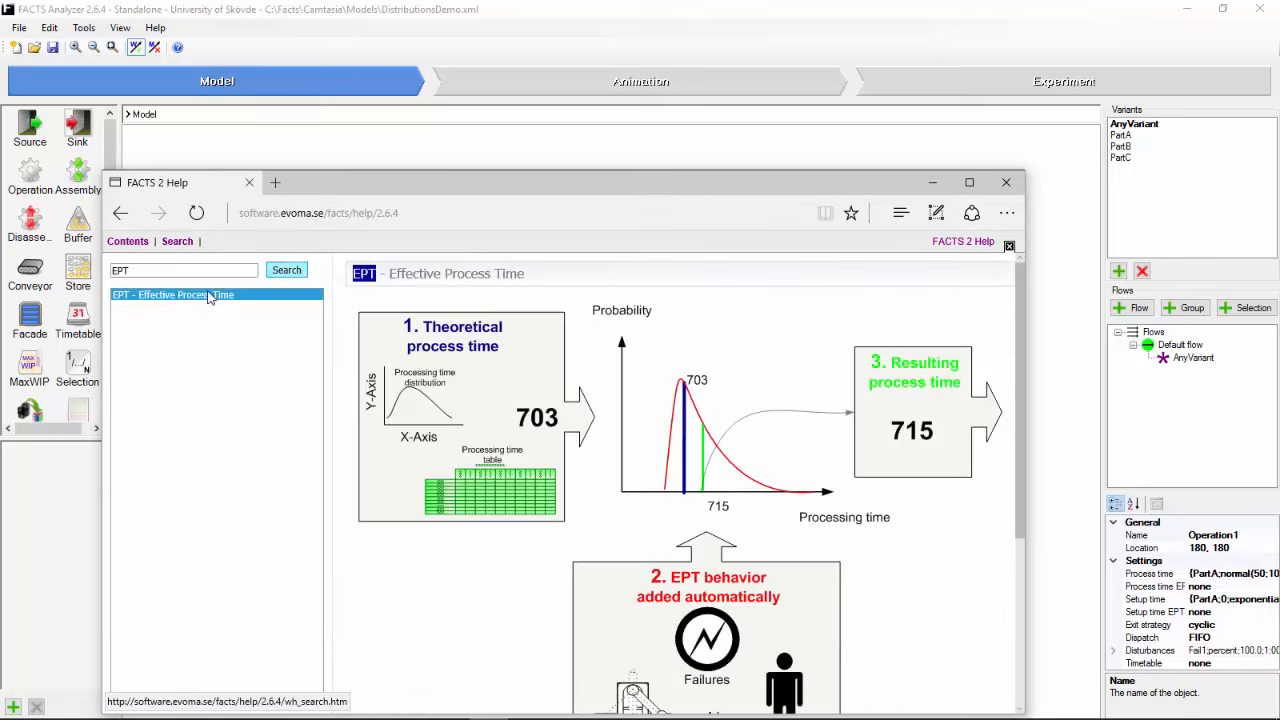
left_click(183, 300)
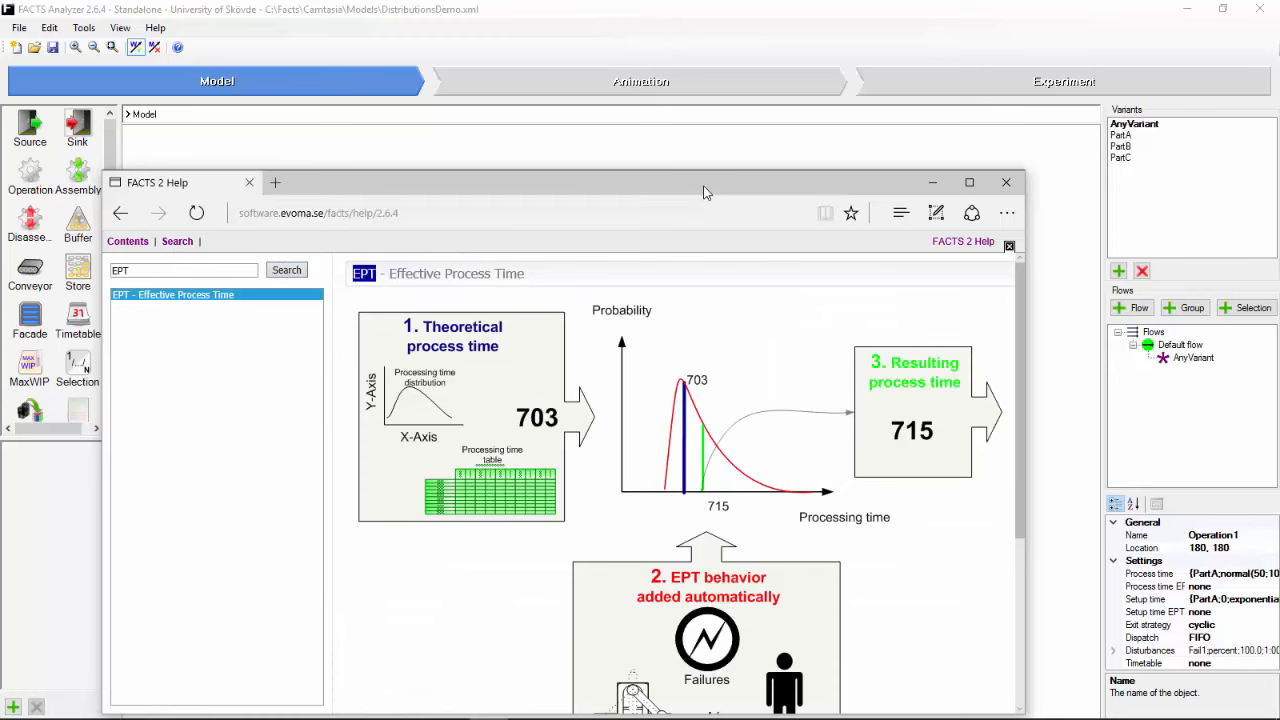
Step: Read through the Effective Process Time diagram in the help and close the help window
left_click_drag(708, 190, 716, 84)
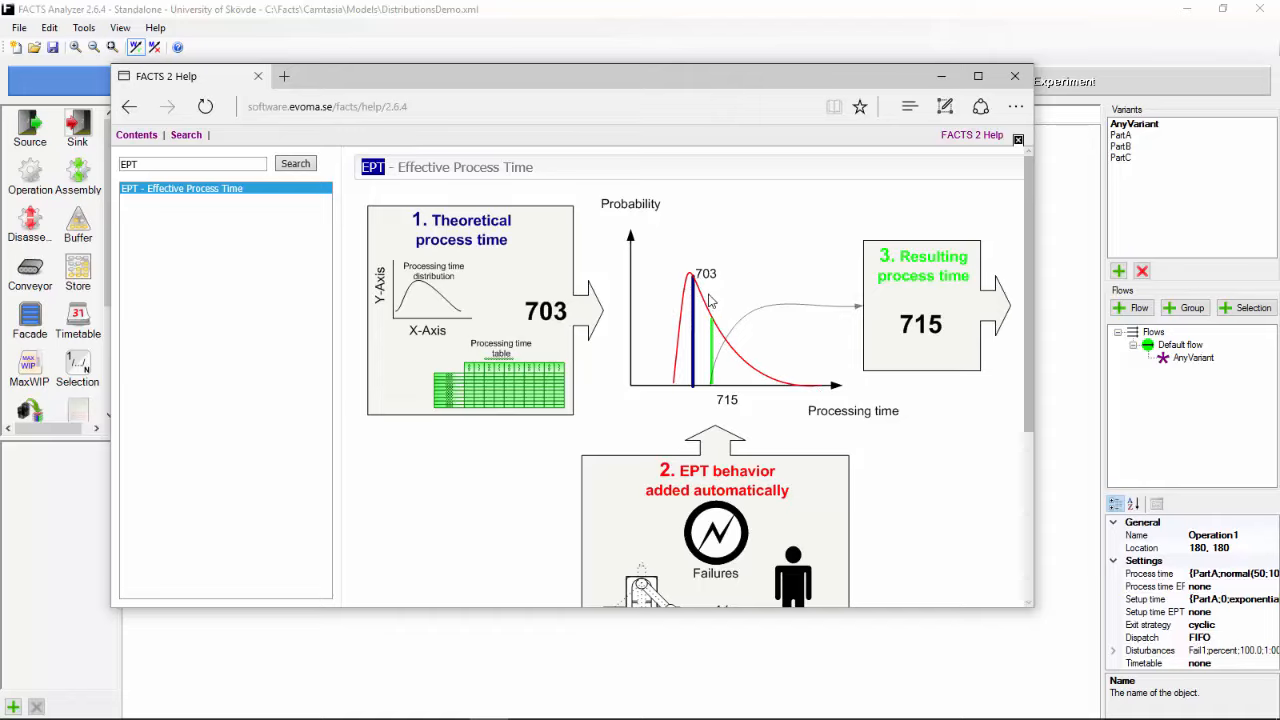
scroll(731, 444, "down", 1)
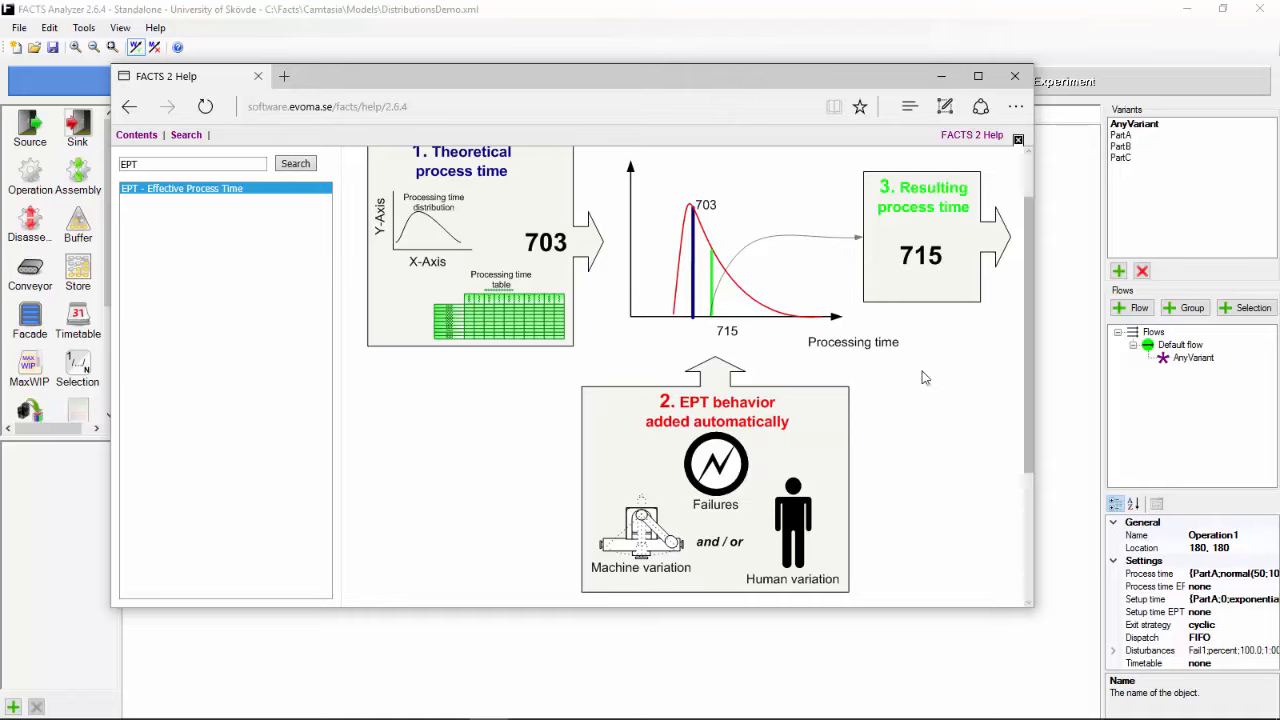
left_click(1016, 78)
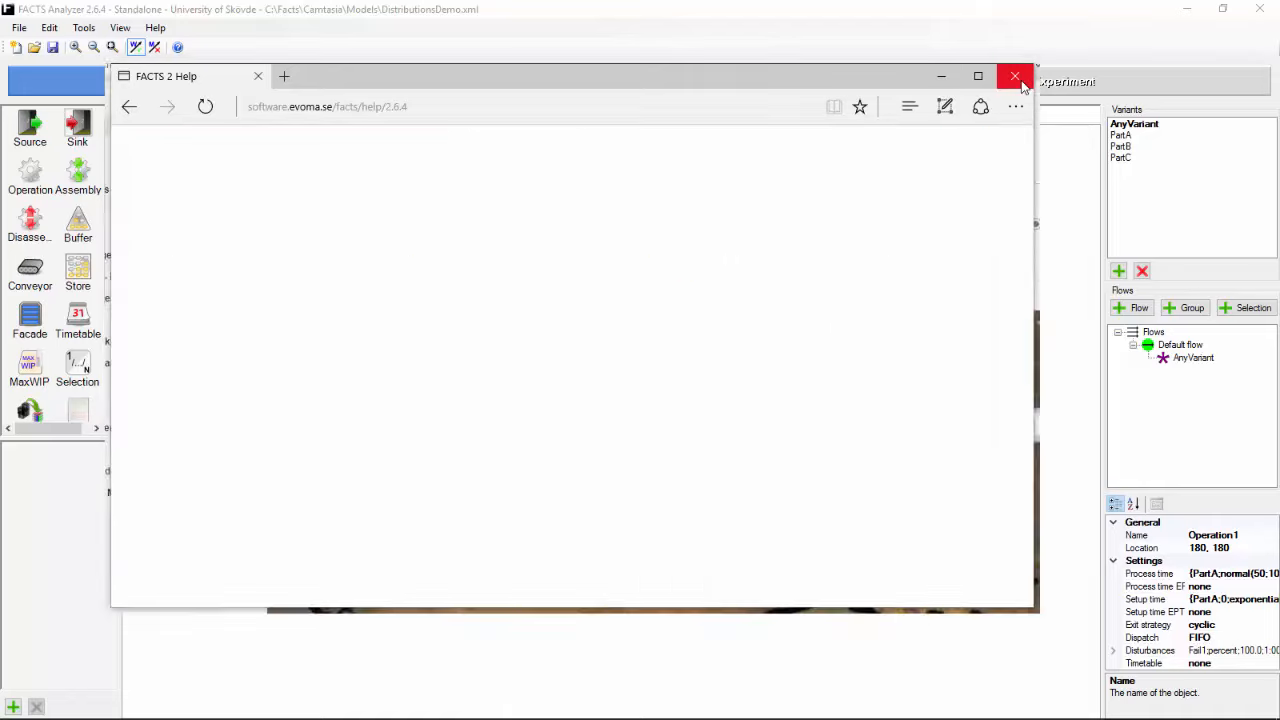
Step: Select all three operations and set both their Process time EPT and Setup time EPT to manual
right_click(281, 270)
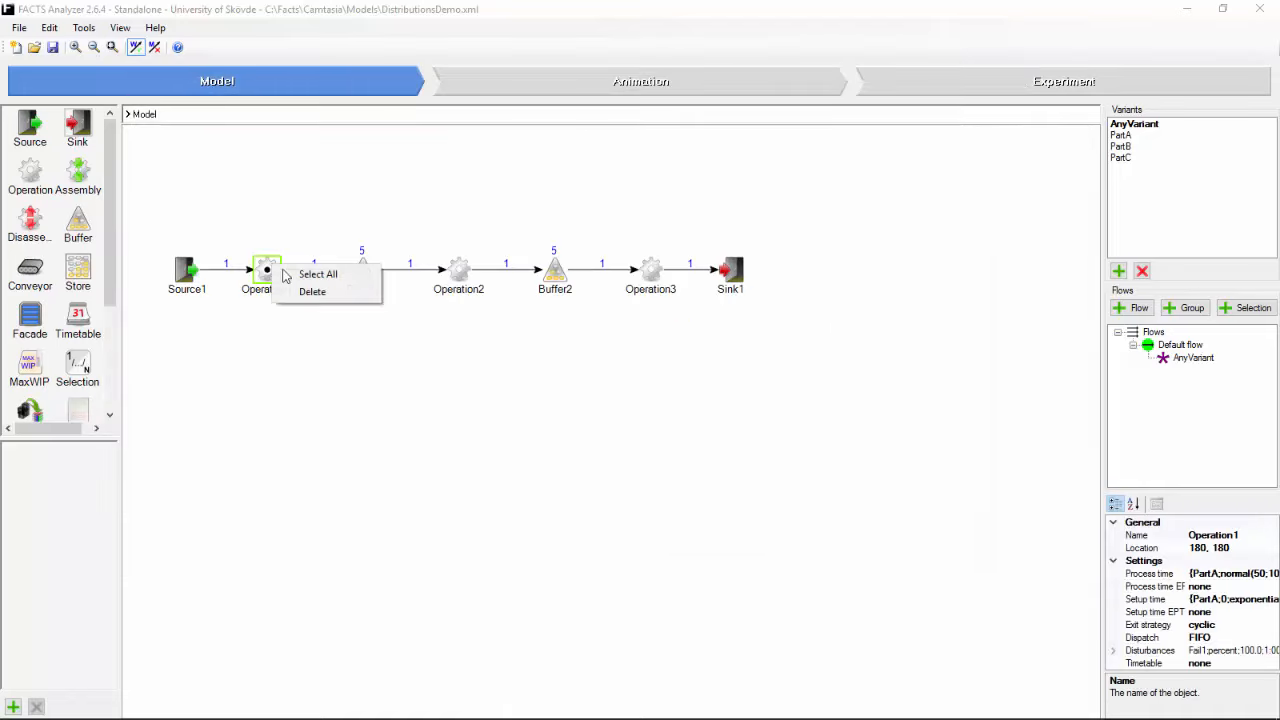
left_click(295, 275)
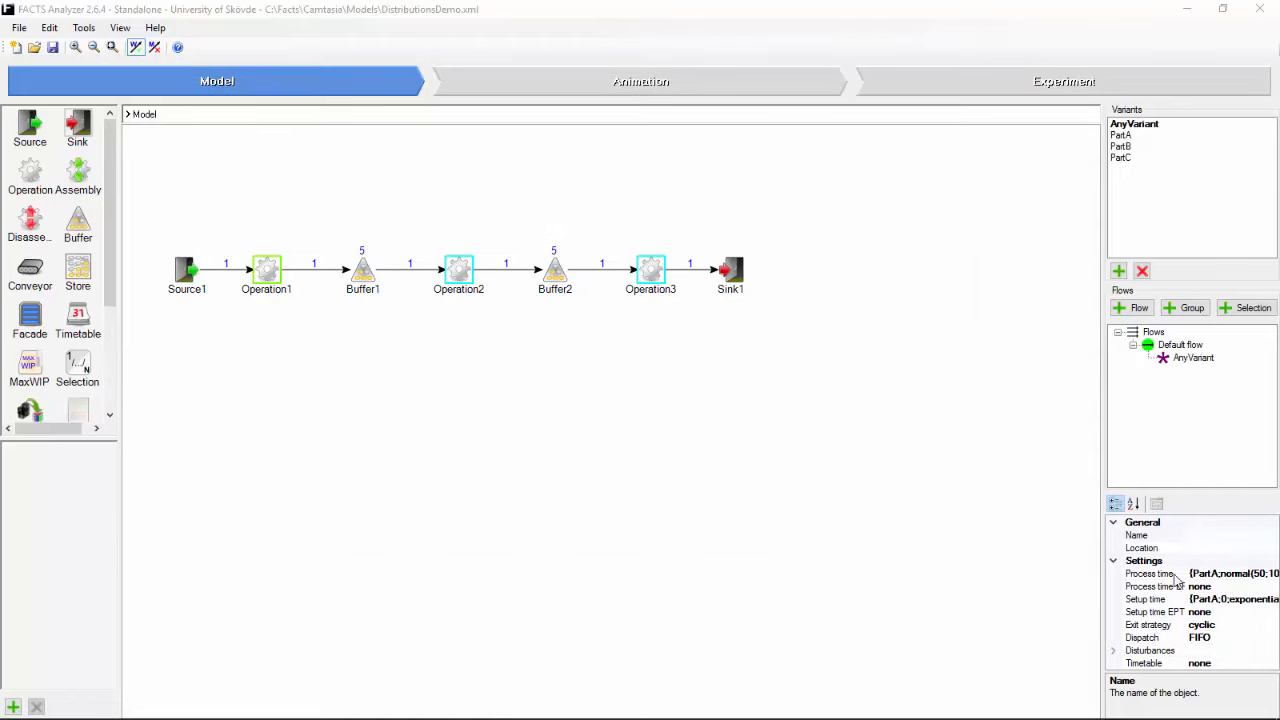
double_click(1206, 588)
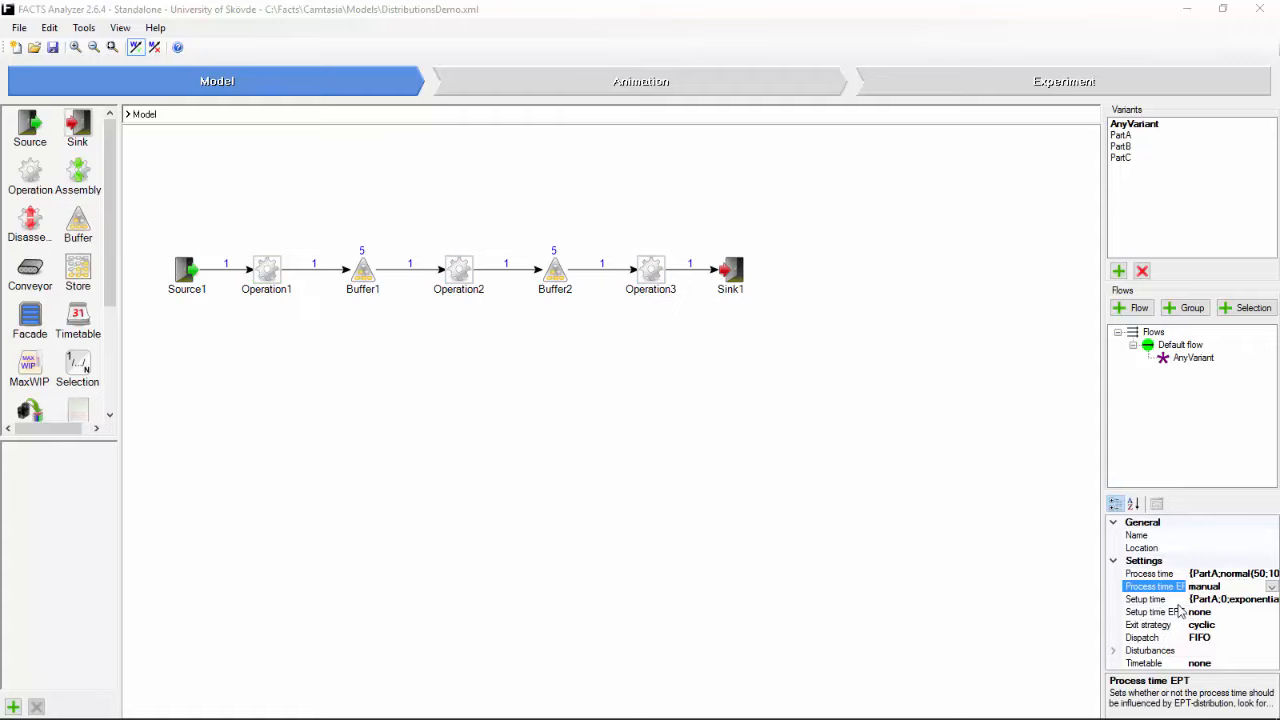
double_click(1238, 612)
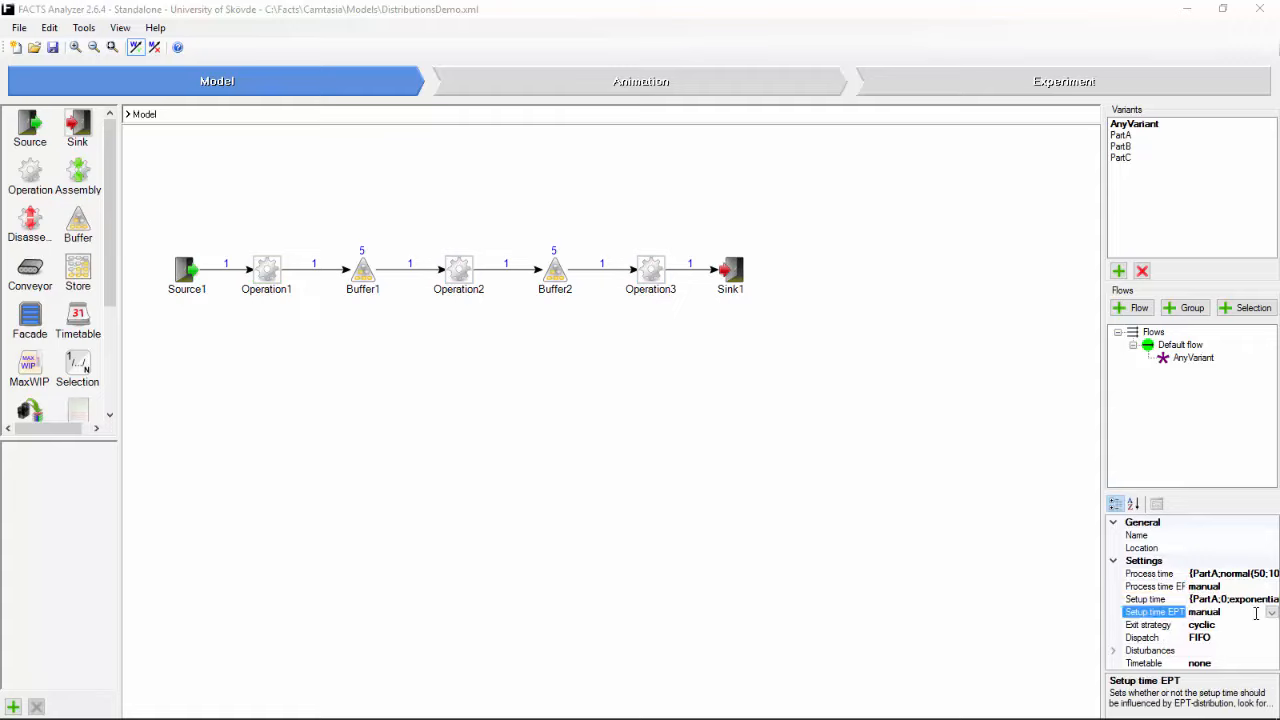
left_click(1271, 613)
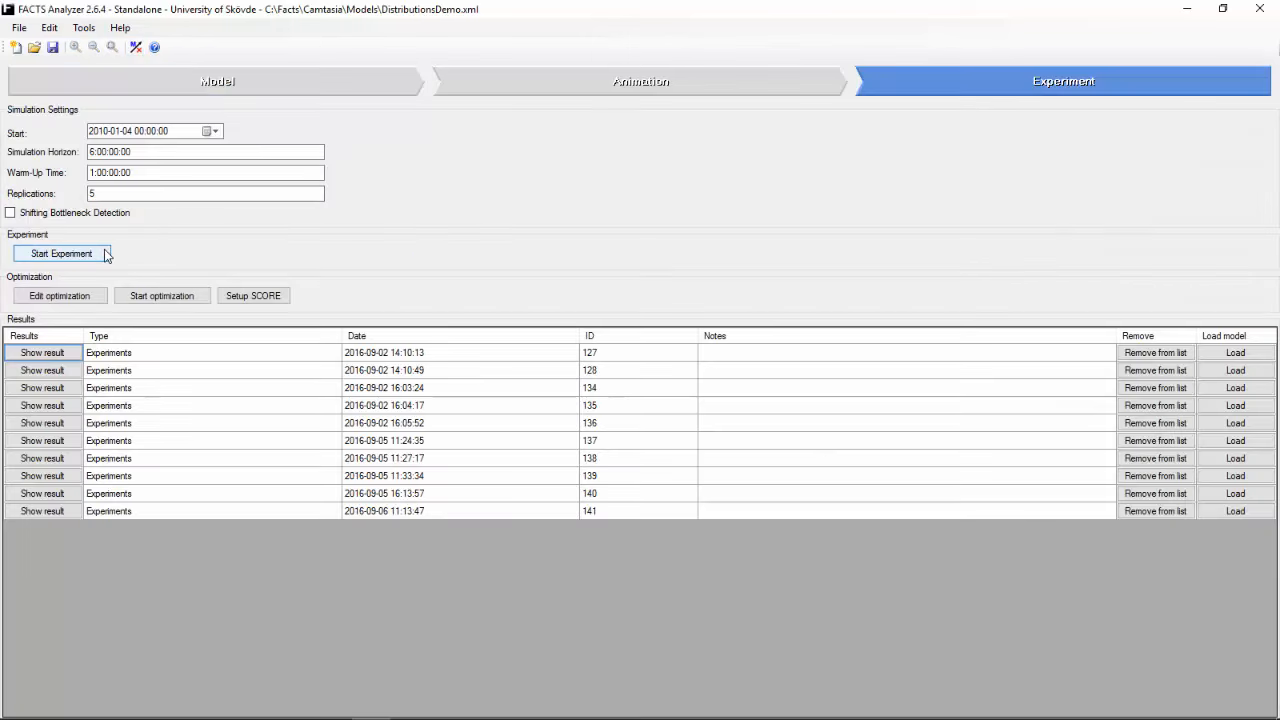
Step: Run a simulation experiment with the manual EPT settings and examine the plant and variant throughput chart
left_click(105, 254)
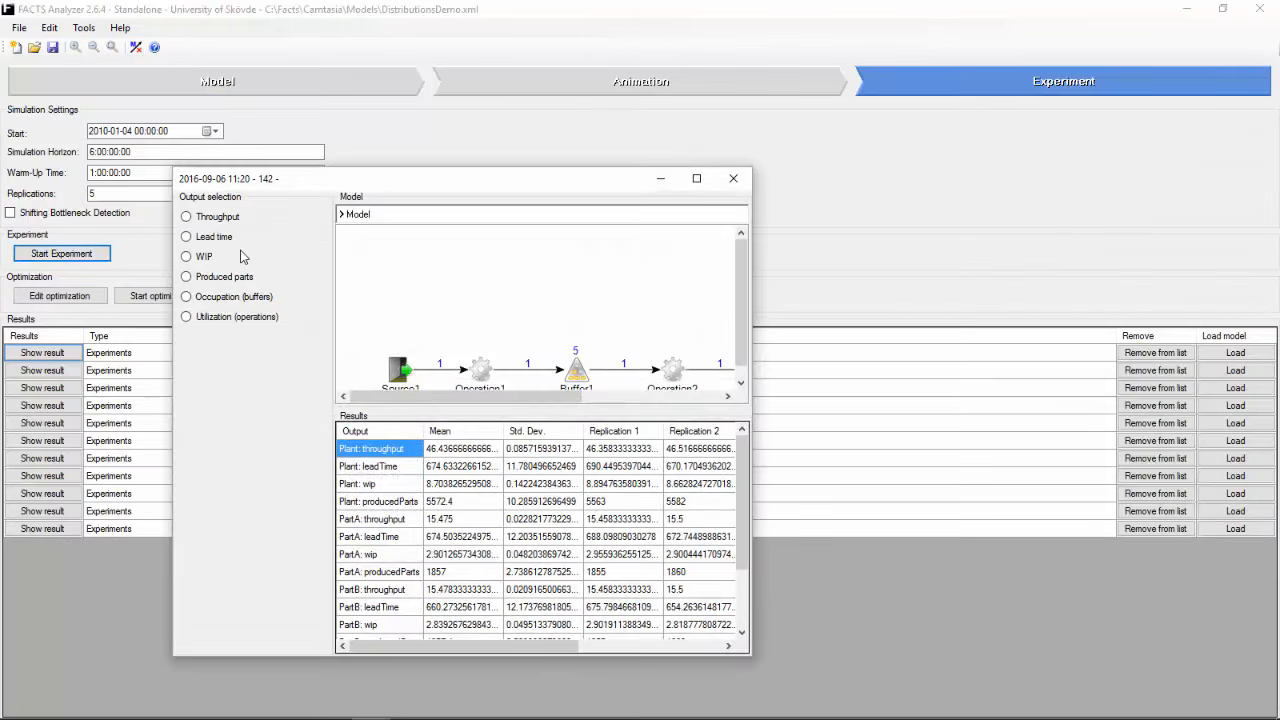
left_click(228, 217)
mouse_move(411, 498)
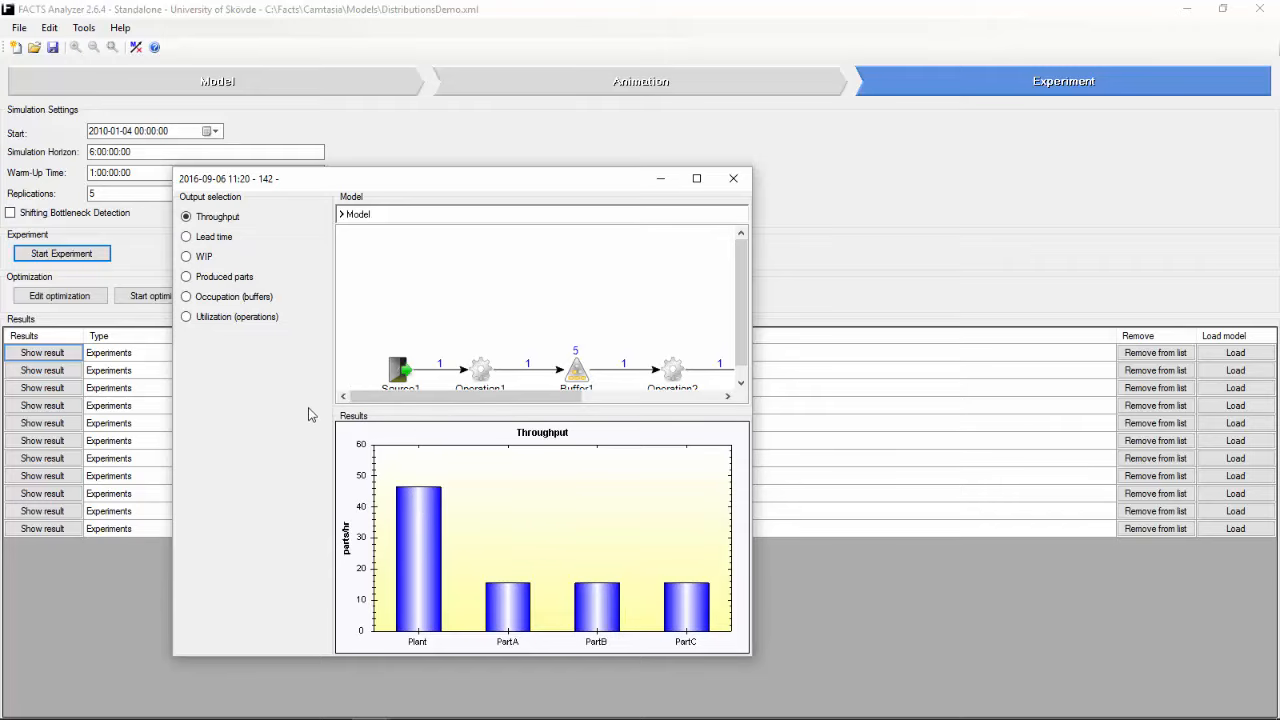
Step: Examine the working share of Operation1, Operation2 and Operation3 in the new experiment's utilization chart
left_click(221, 318)
mouse_move(445, 556)
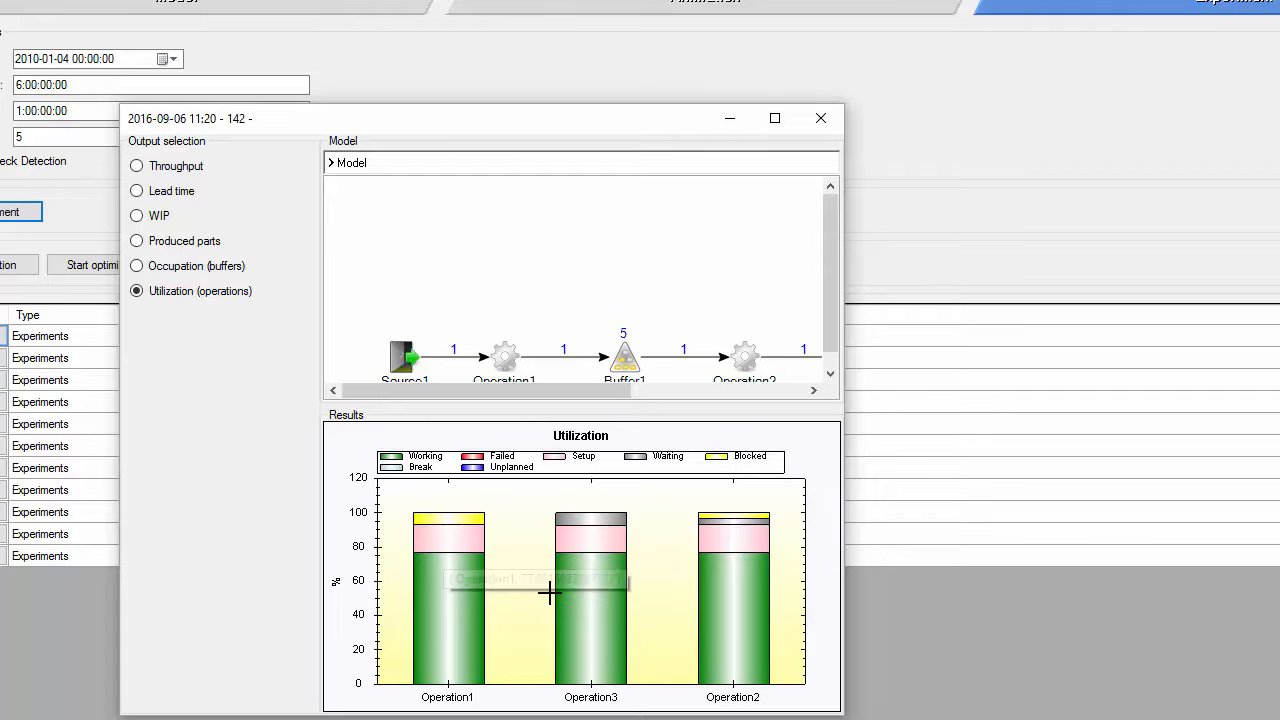
mouse_move(600, 594)
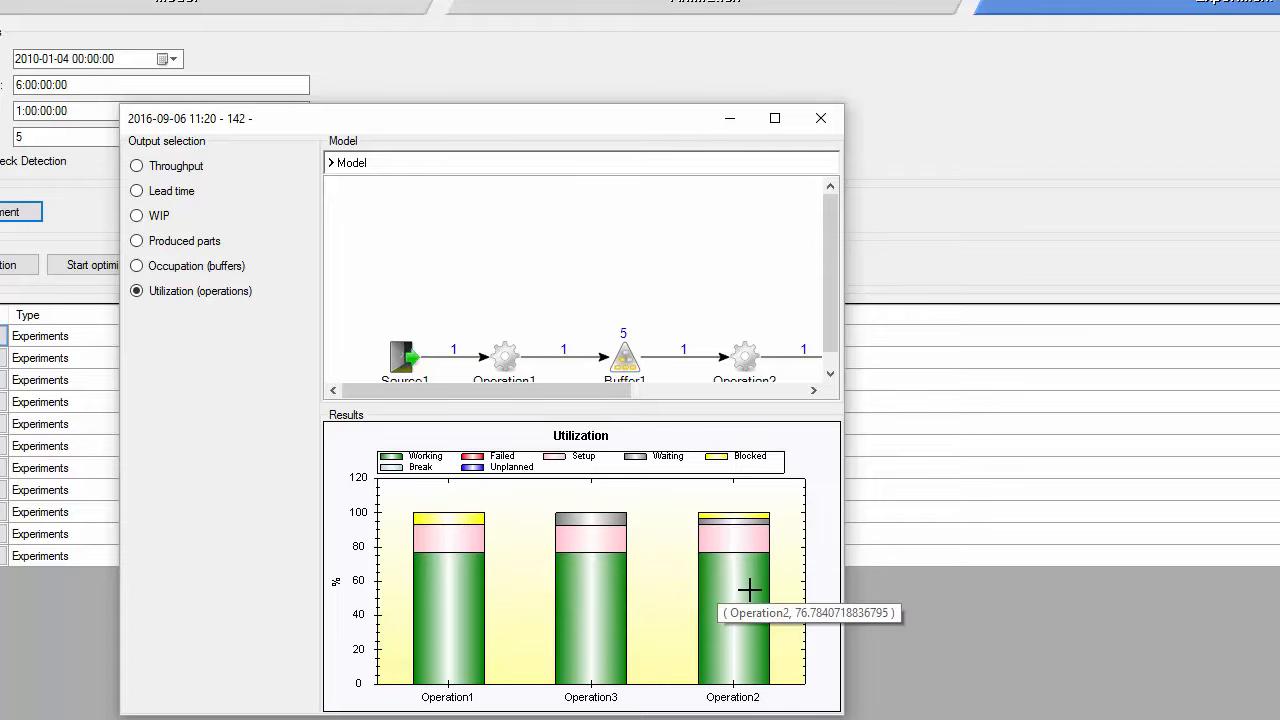
mouse_move(450, 595)
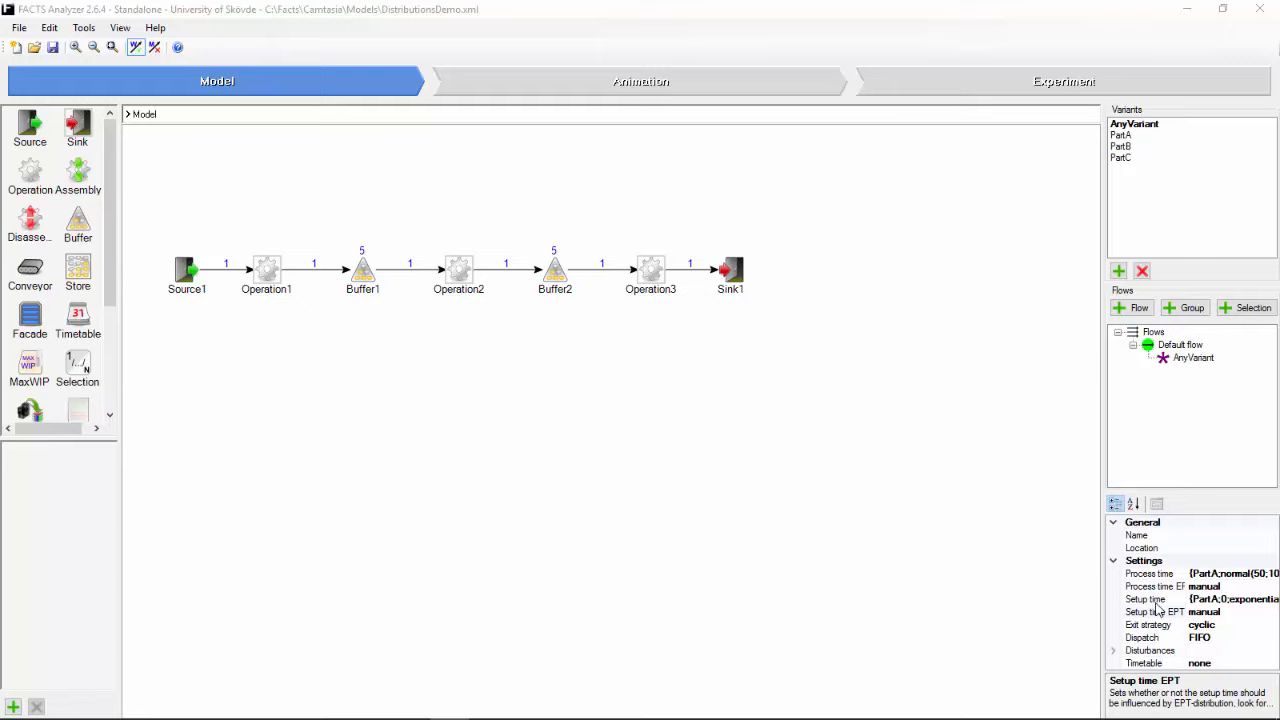
Step: Review the operations' process time definition in both its single distribution and variant table forms, and accept it as a table
left_click(1258, 575)
left_click(1272, 574)
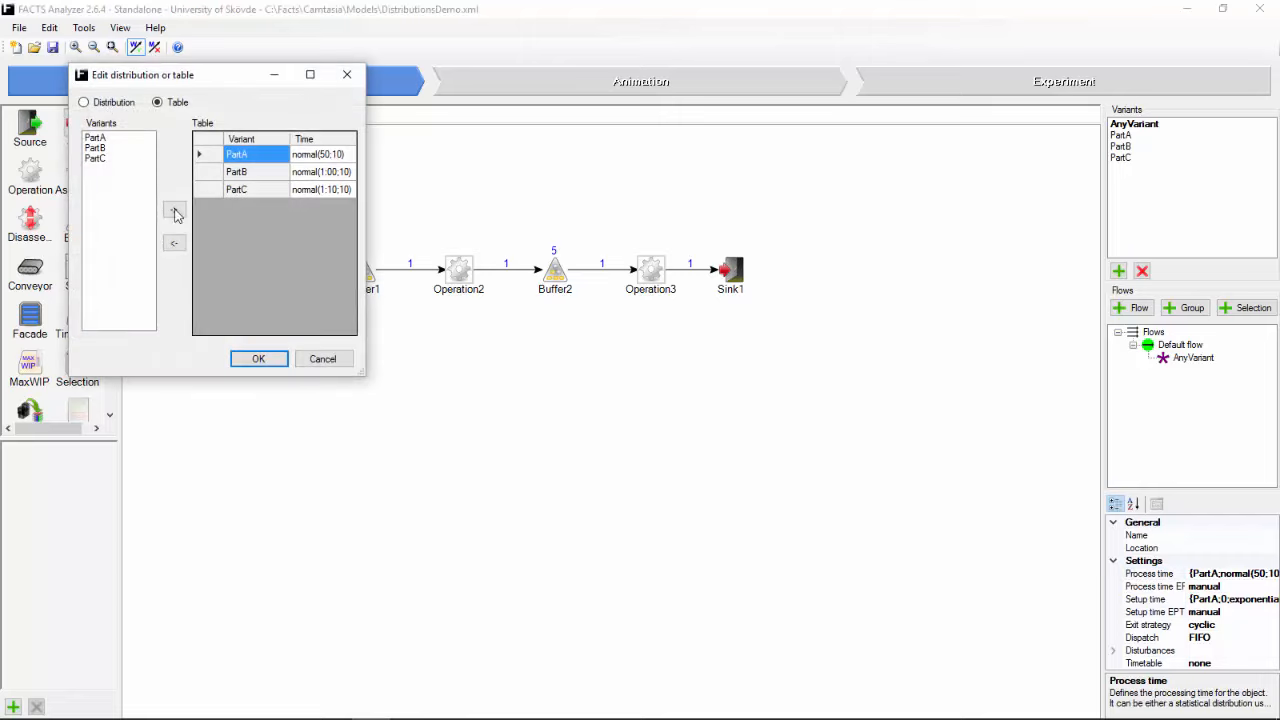
left_click(120, 104)
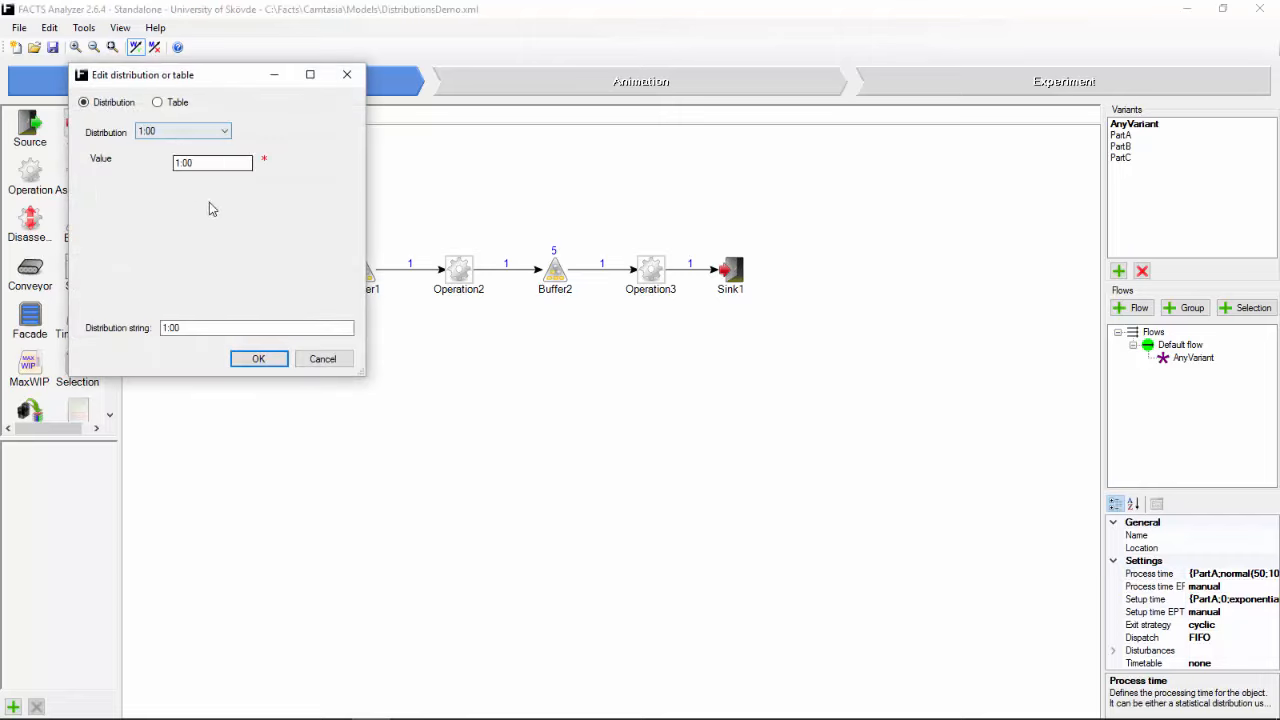
left_click(157, 103)
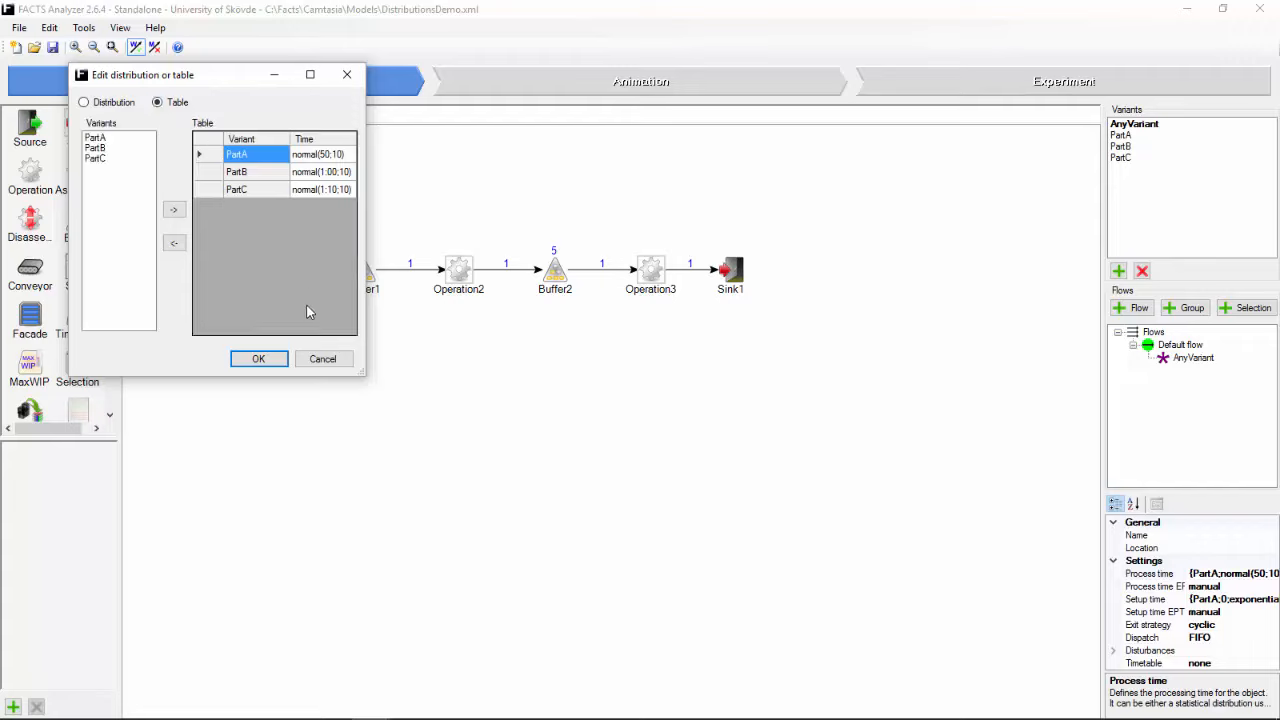
left_click(260, 359)
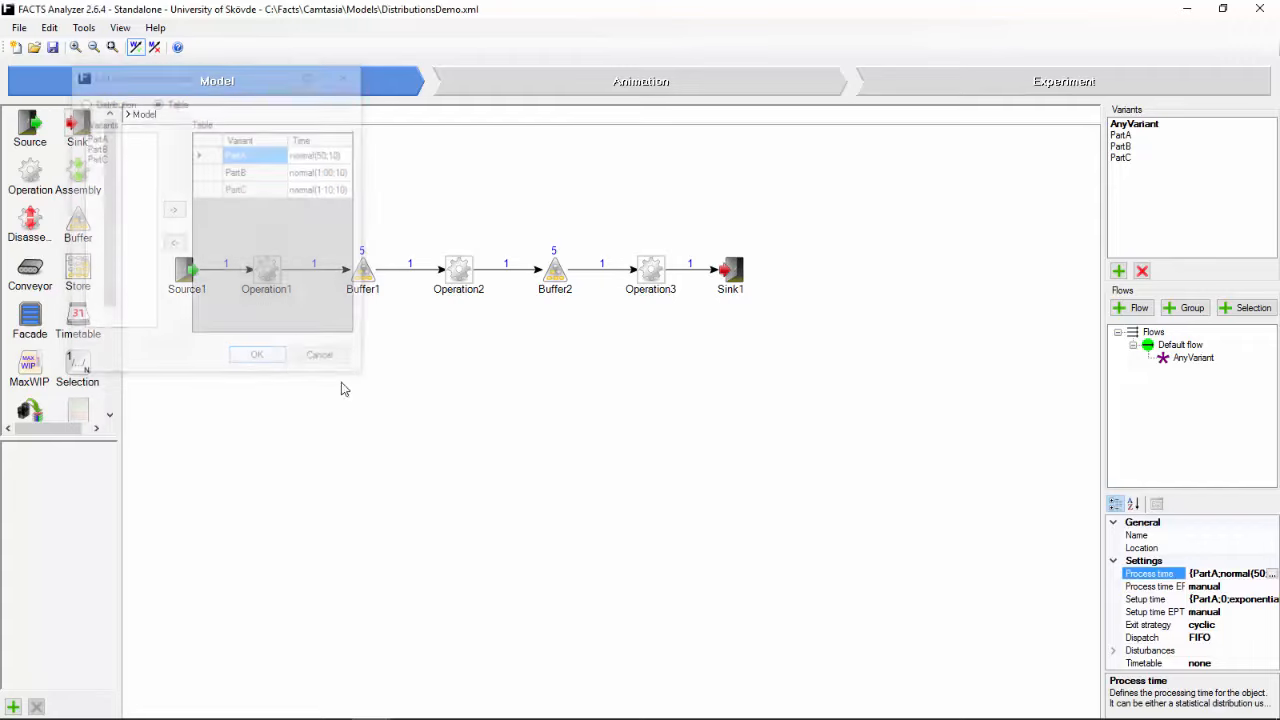
Step: Review the operations' setup time table with the window enlarged to show every variant changeover in full, and accept it
left_click(1230, 601)
left_click(1272, 599)
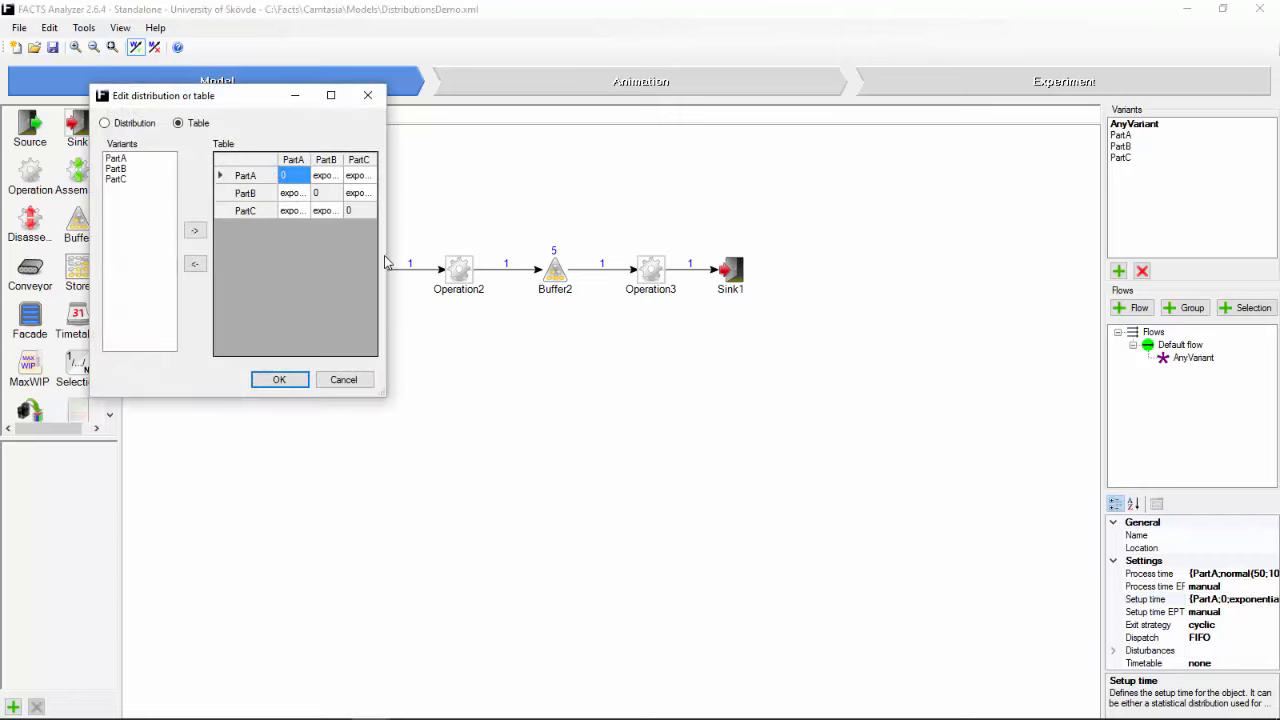
left_click_drag(382, 395, 713, 445)
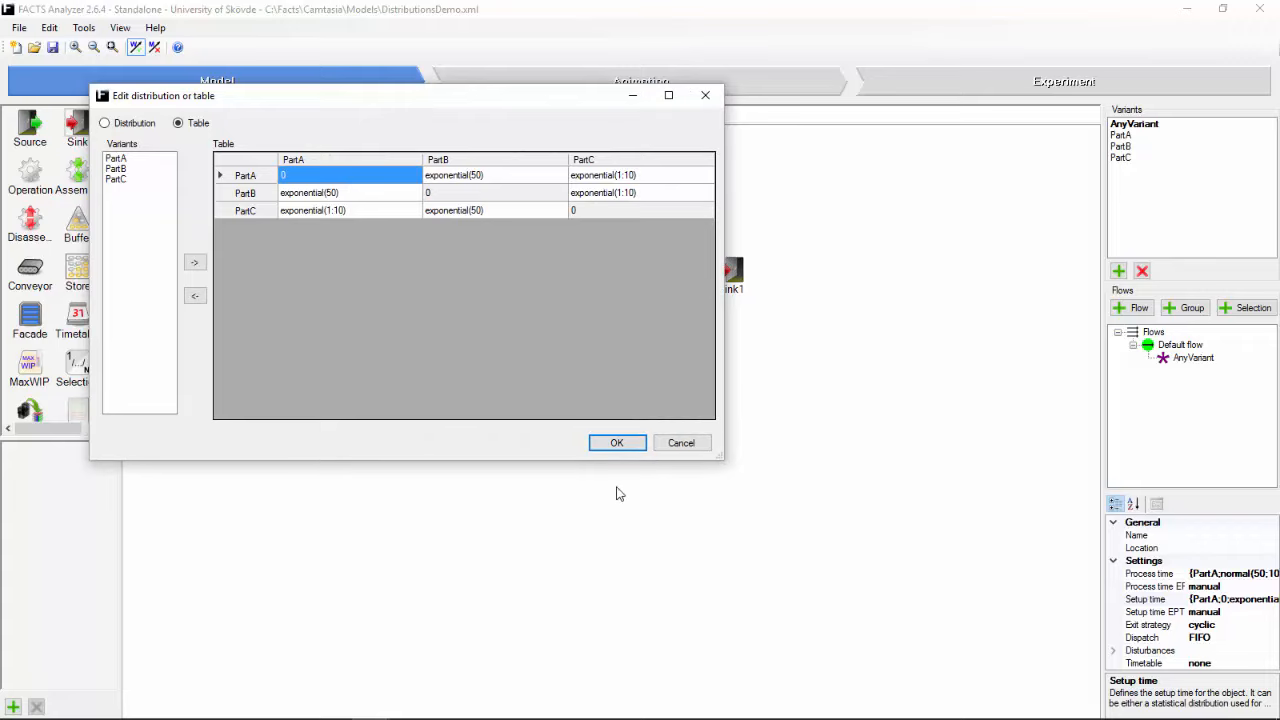
left_click(617, 444)
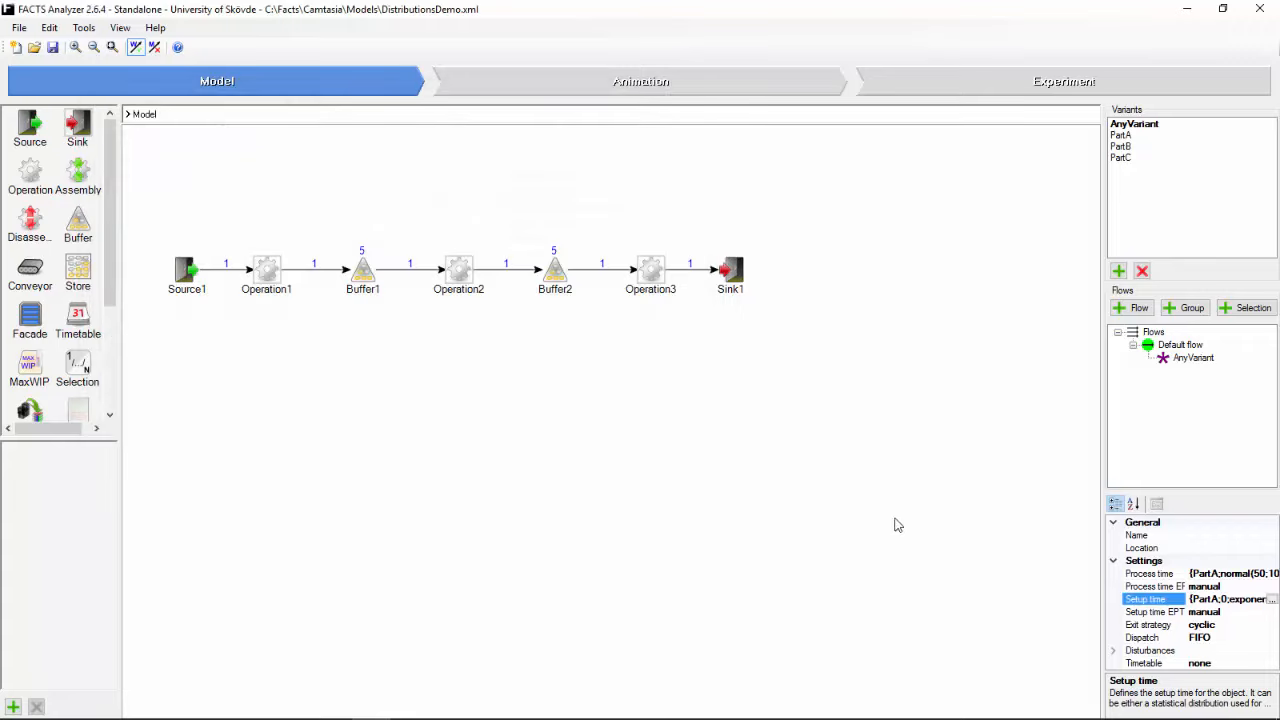